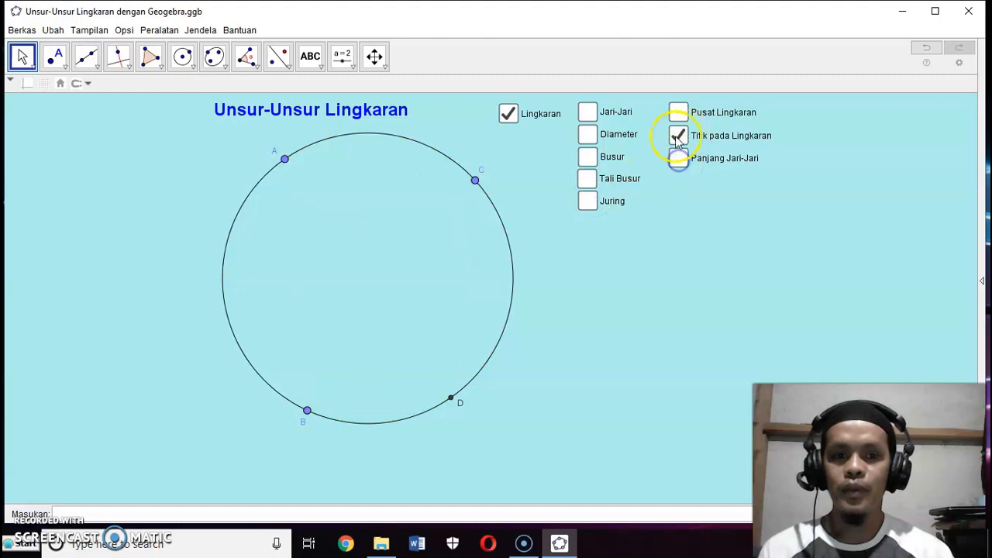
Step: Toggle the points on the circle, the centre and the radii to preview these elements of the circle diagram
click(678, 136)
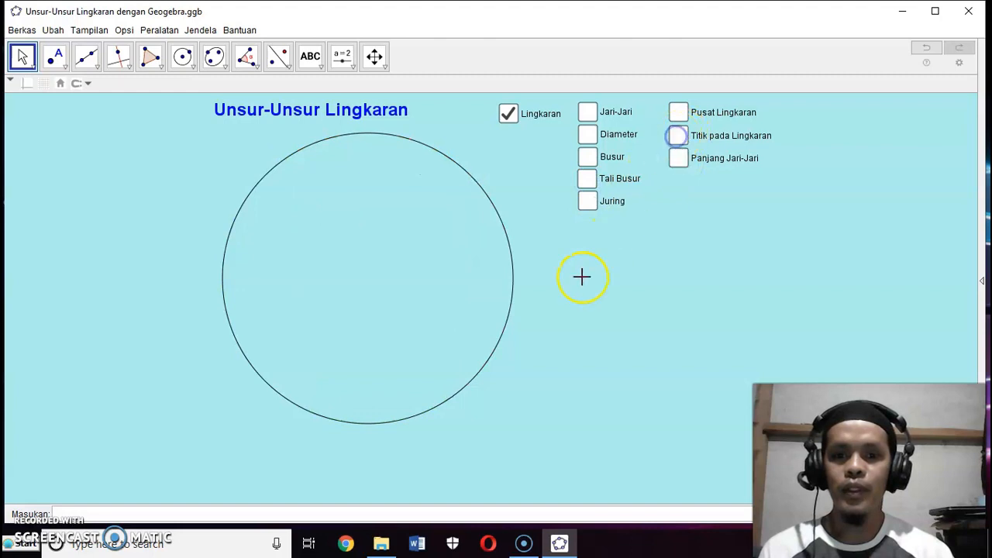
click(676, 114)
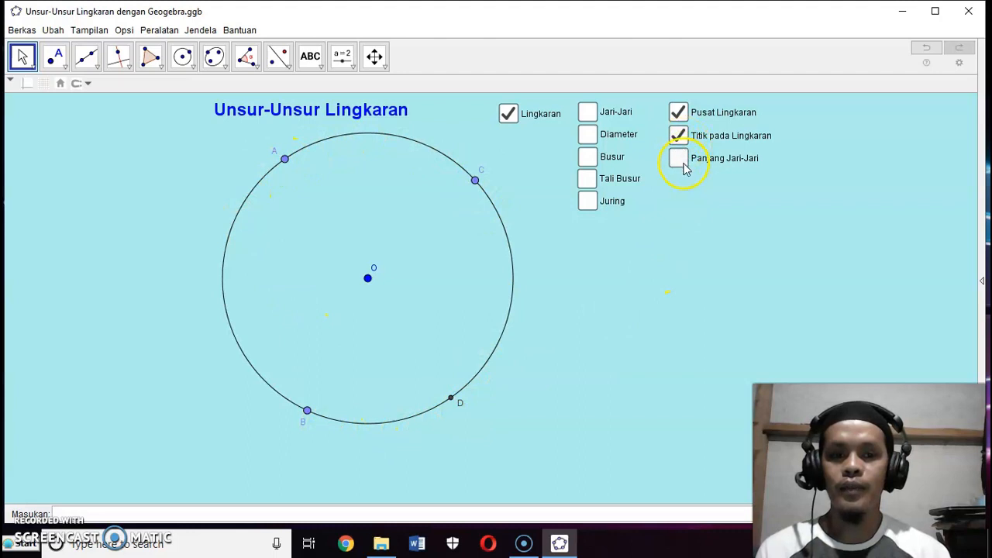
click(587, 114)
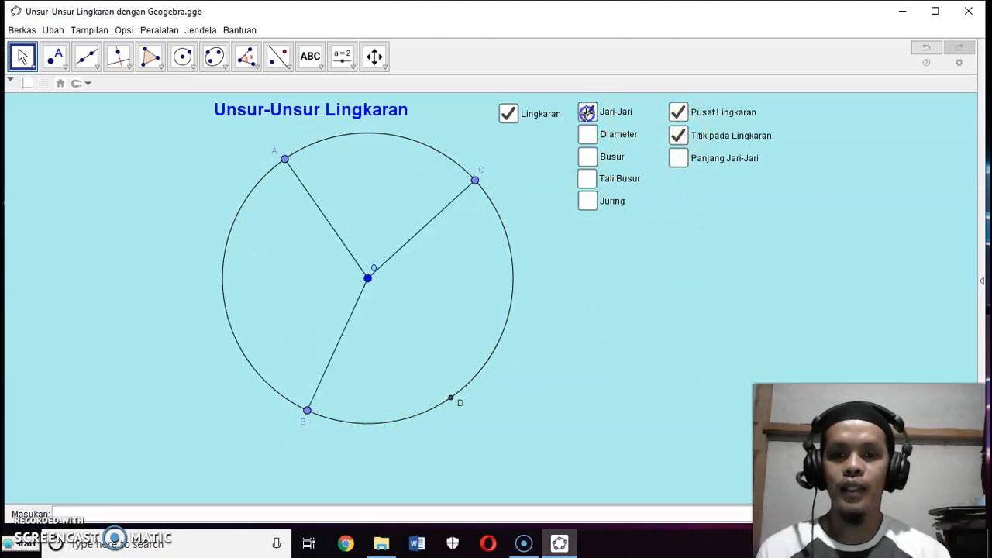
click(586, 113)
click(587, 113)
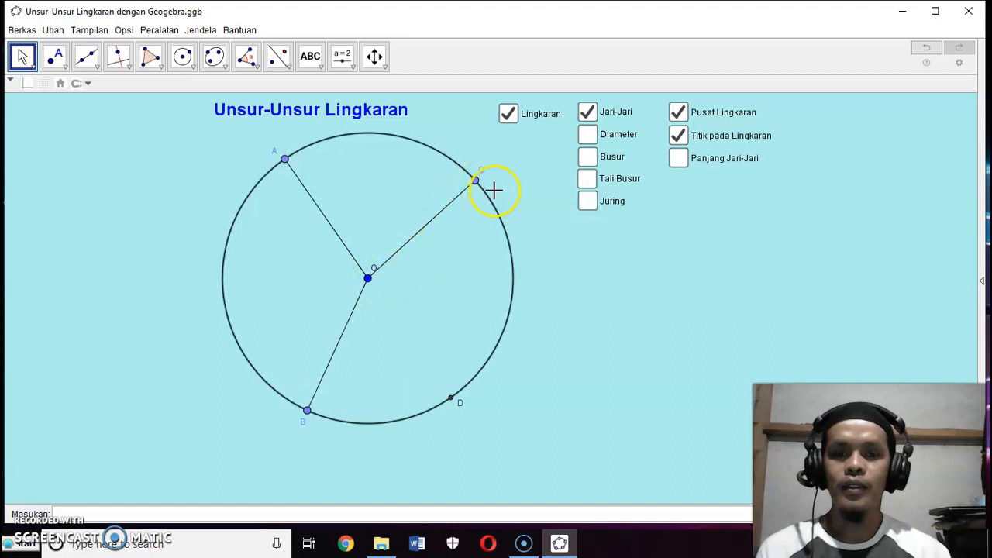
click(588, 115)
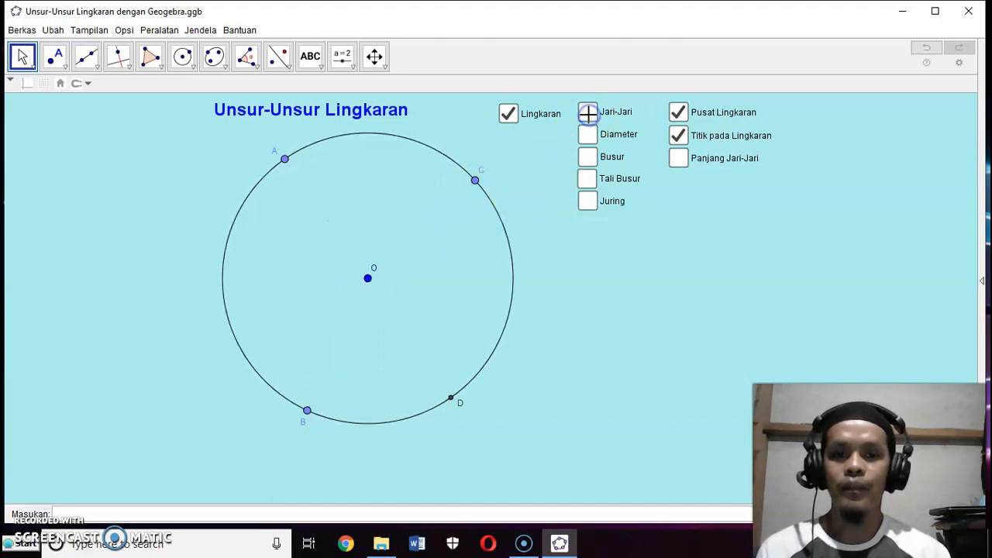
Step: Show the radii, diameter, arcs, chords, sectors and radius lengths on the circle diagram
click(587, 113)
click(587, 135)
click(587, 157)
click(587, 201)
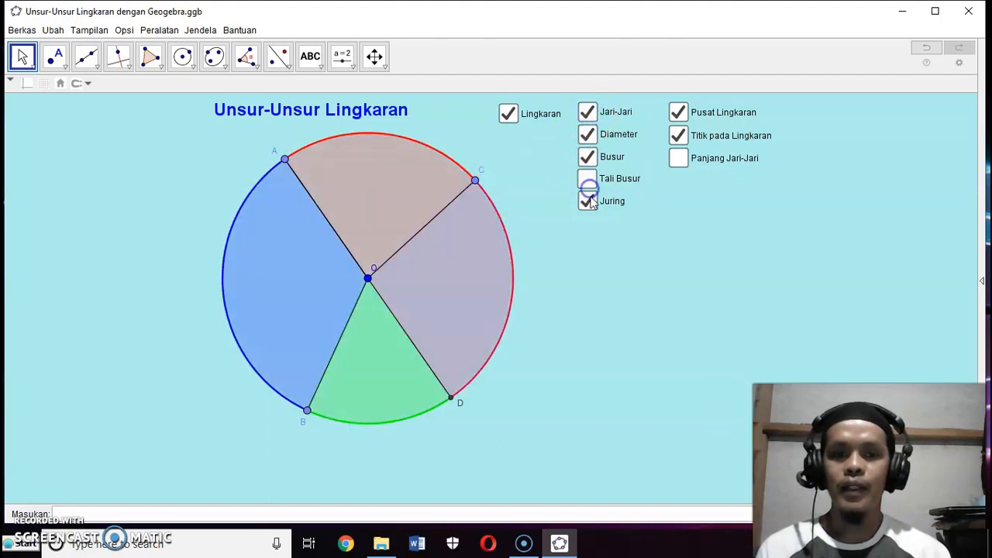
click(588, 179)
click(677, 163)
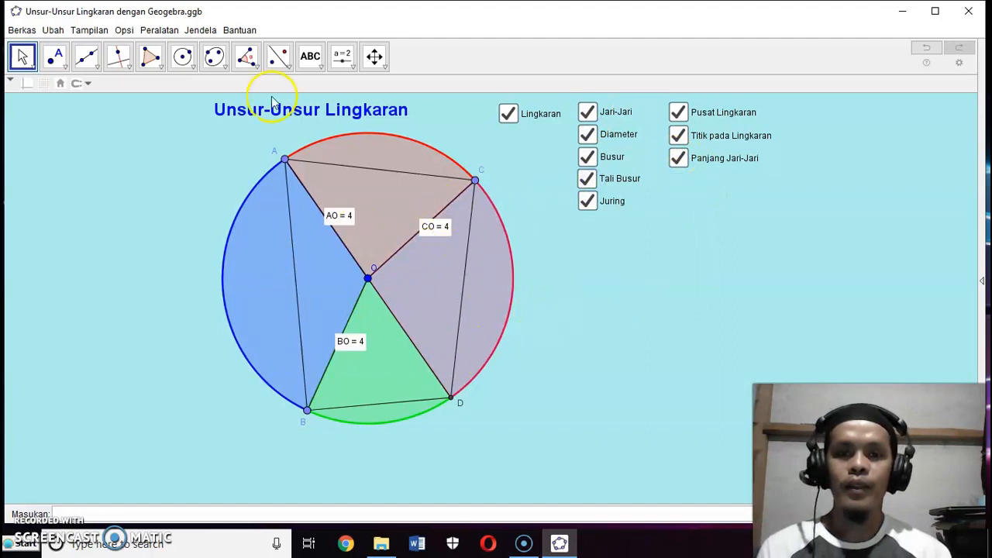
Step: Create a new blank file, saving the changes to the current circle diagram
click(23, 31)
click(38, 65)
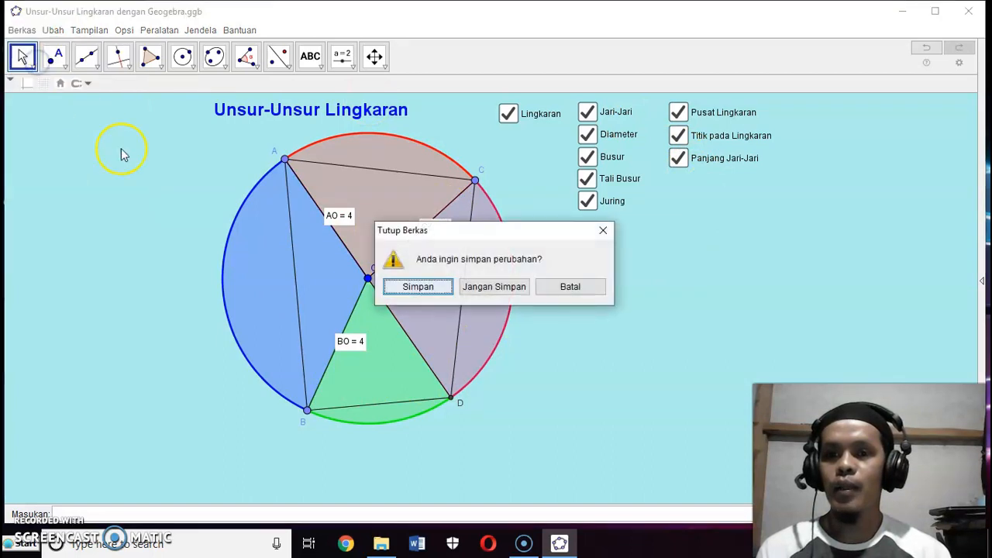
click(444, 292)
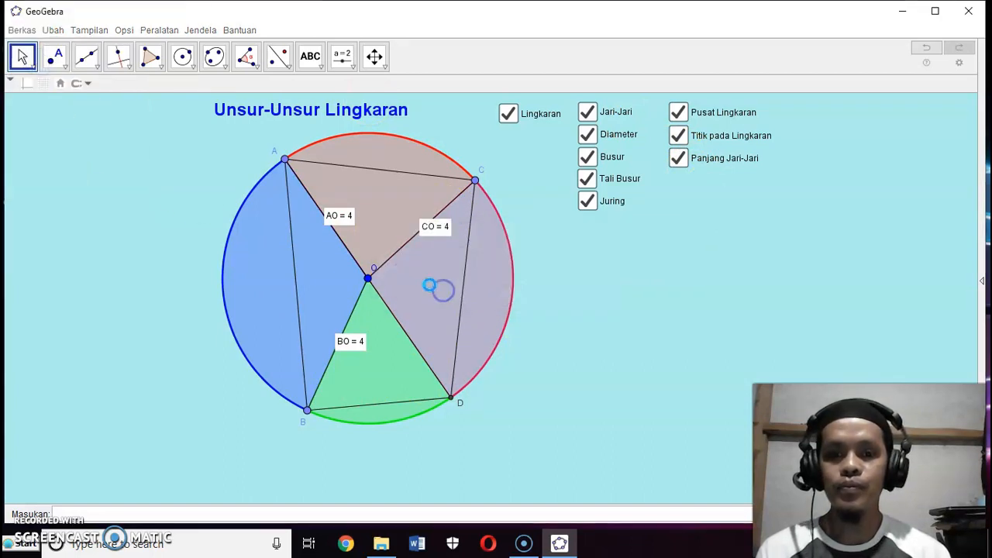
drag(490, 193, 500, 295)
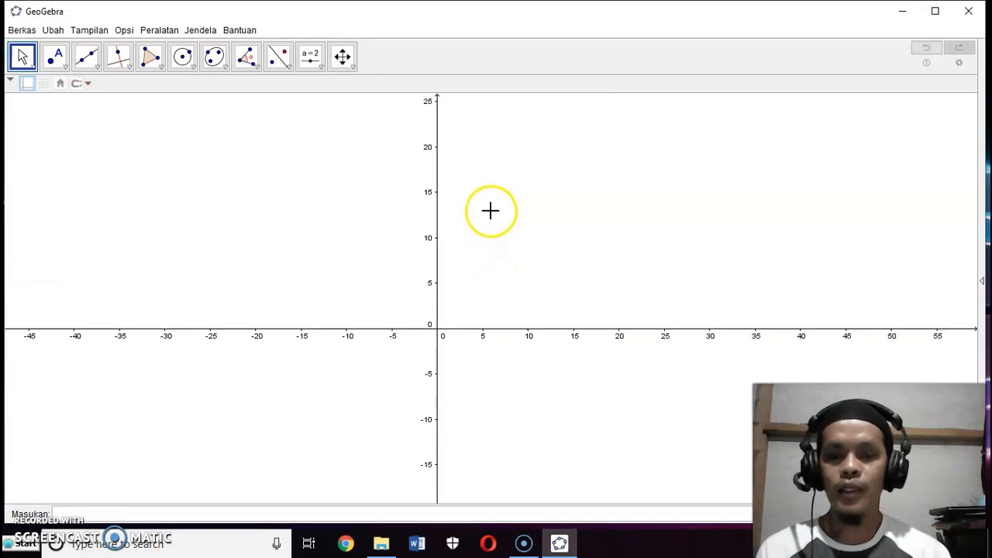
right_click(491, 212)
click(467, 189)
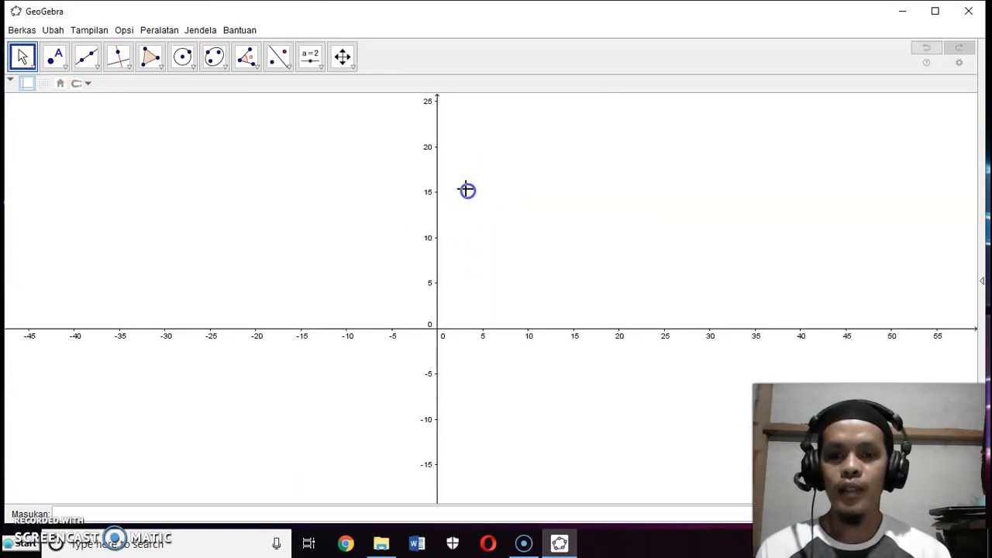
Step: Try out zooming in and out on the empty coordinate plane
click(341, 56)
click(380, 116)
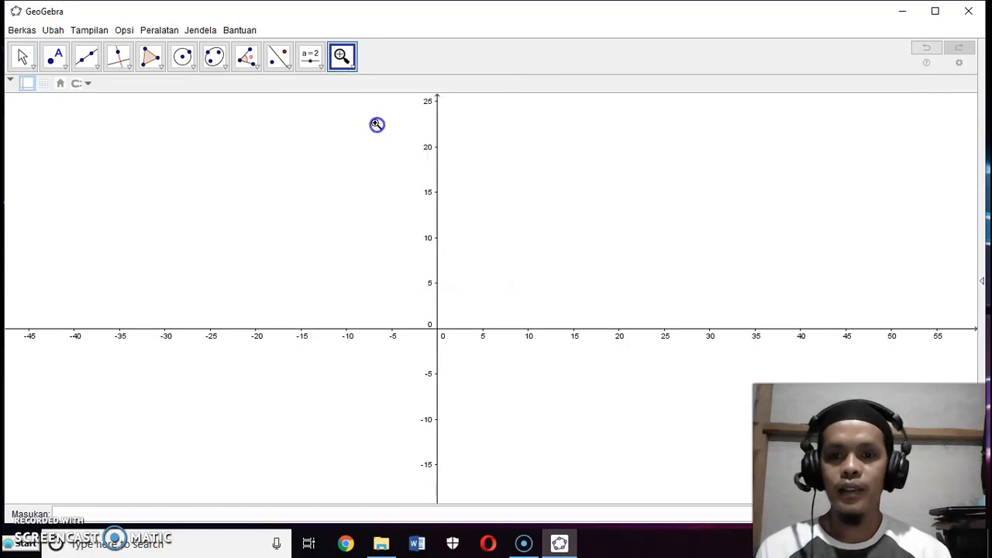
click(507, 244)
click(506, 245)
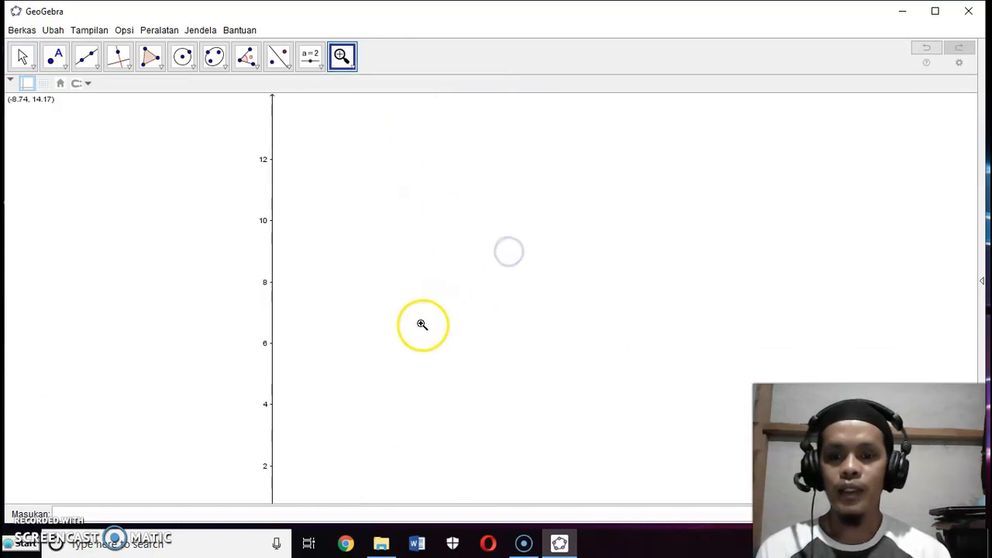
click(380, 351)
click(378, 361)
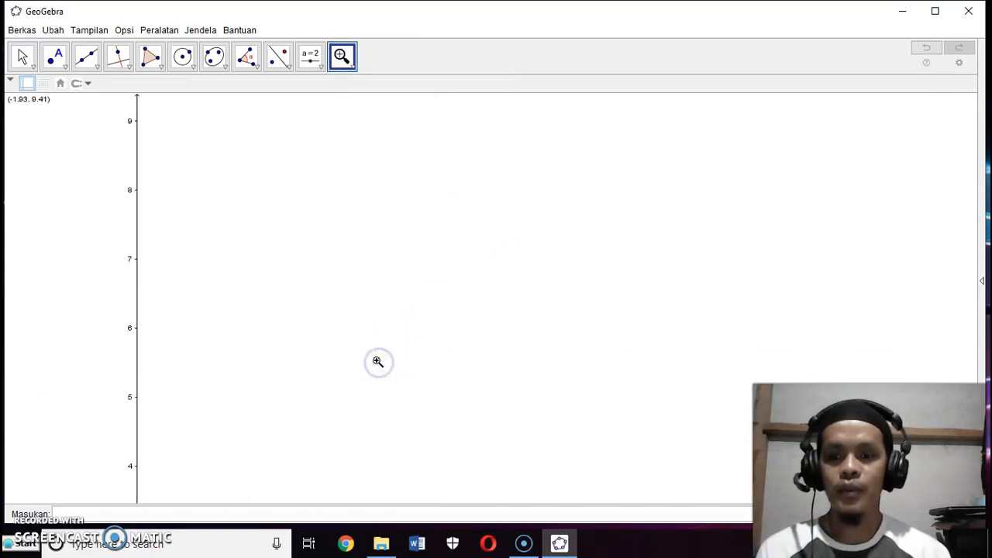
click(346, 63)
click(356, 150)
click(365, 193)
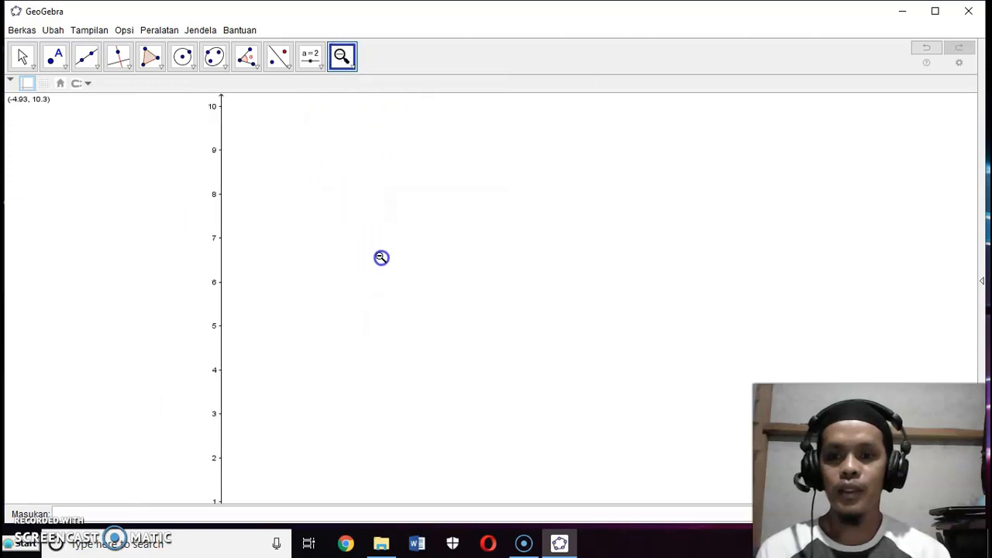
click(380, 256)
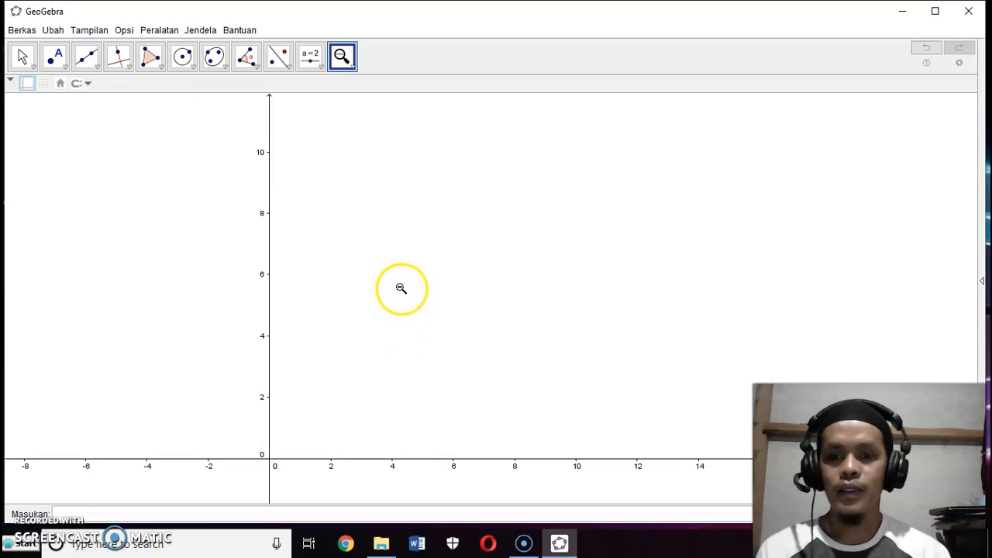
Step: Zoom in on the coordinate plane and pan it until the origin and both axes are in view
click(348, 65)
click(365, 116)
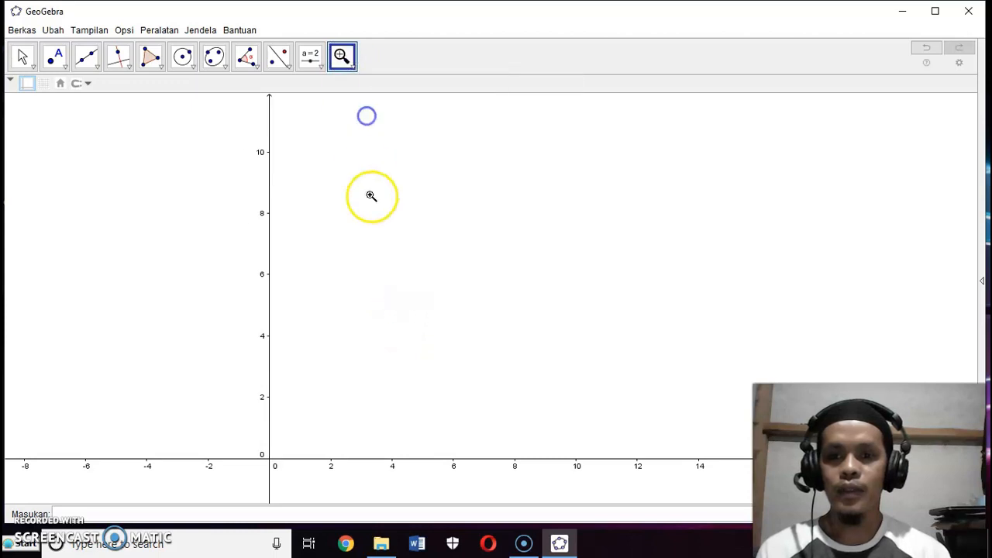
click(371, 196)
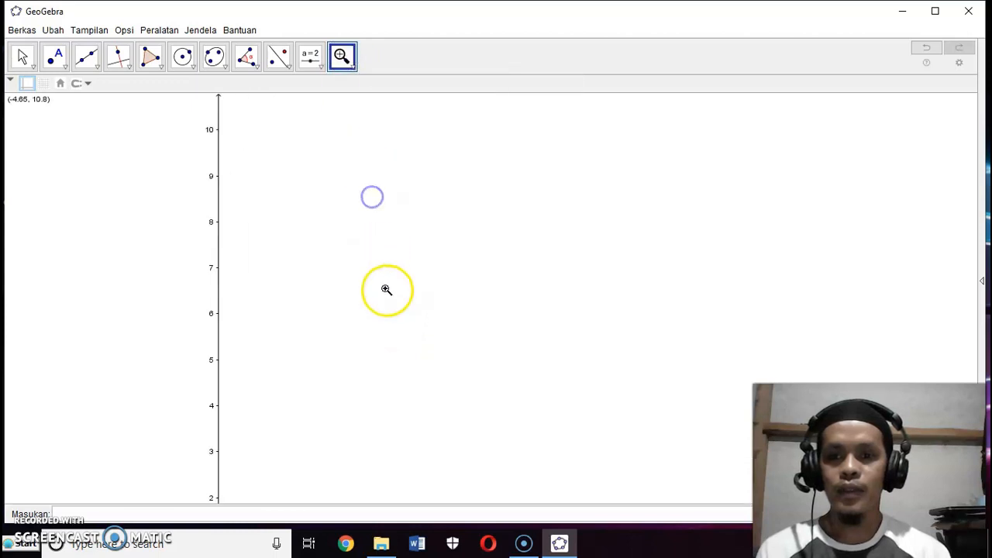
click(354, 66)
click(347, 88)
drag(299, 240, 386, 93)
drag(425, 340, 361, 266)
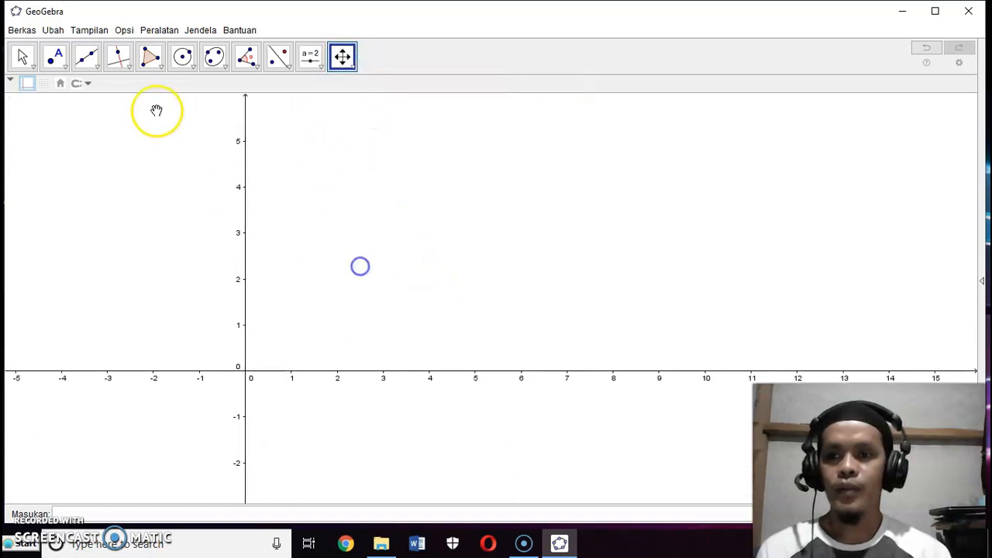
Step: Turn on the grid and the Algebra view, and shift the graph so the first quadrant fills it
click(44, 83)
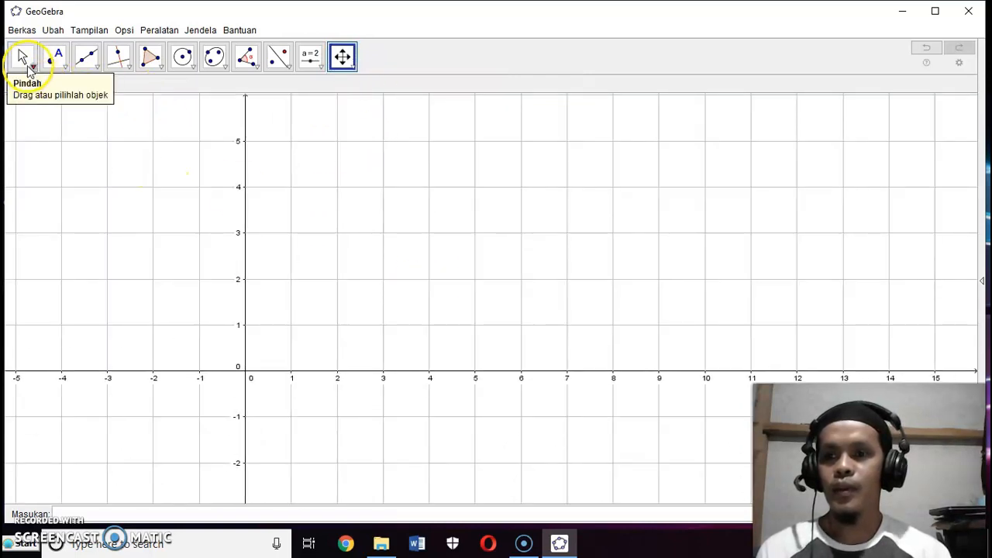
click(89, 30)
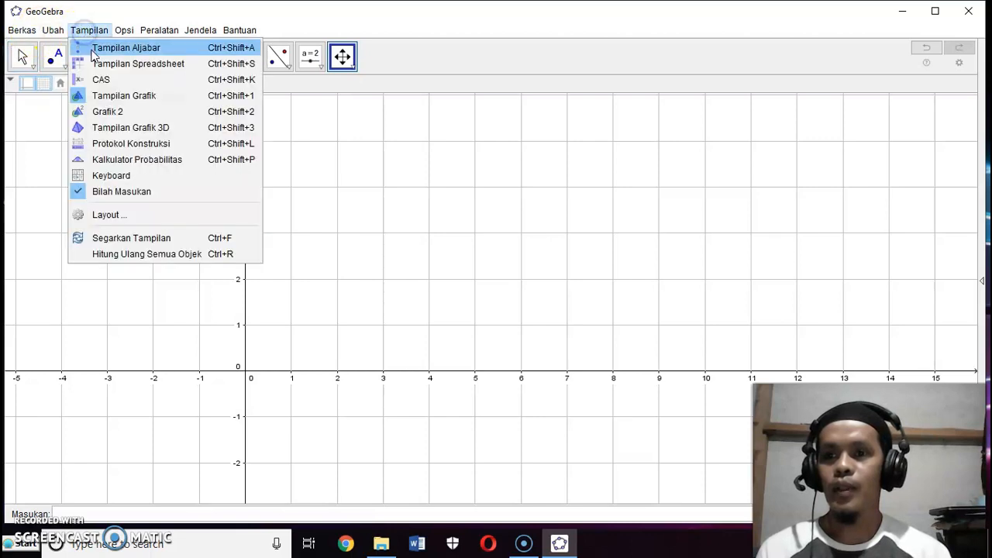
click(92, 45)
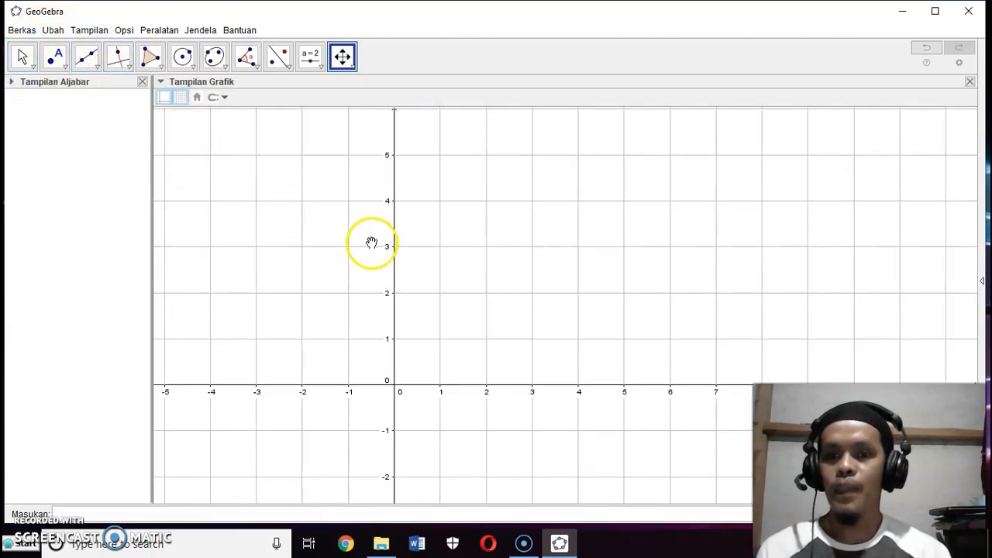
drag(461, 338, 239, 471)
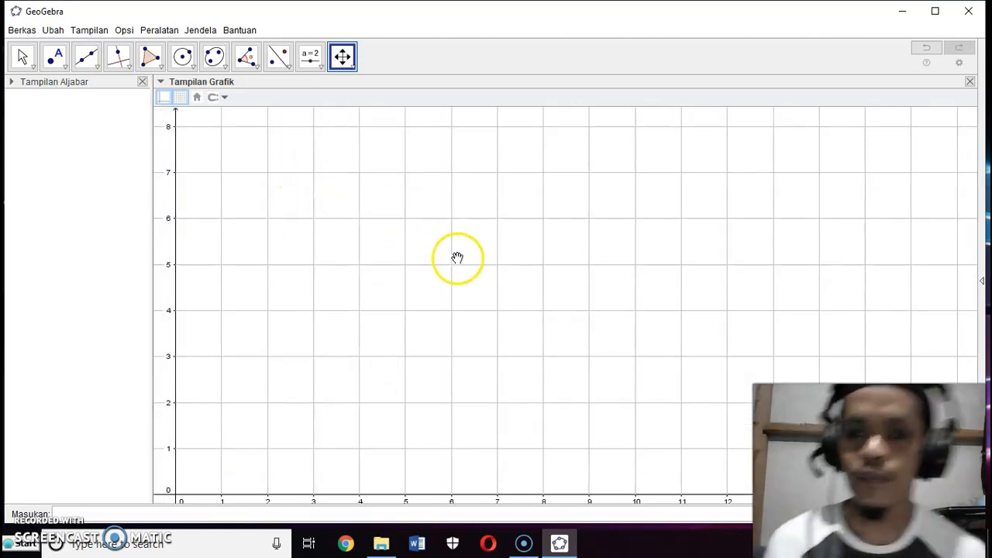
Step: Place a point at (6, 4) on the grid and select it with the Move tool
click(55, 62)
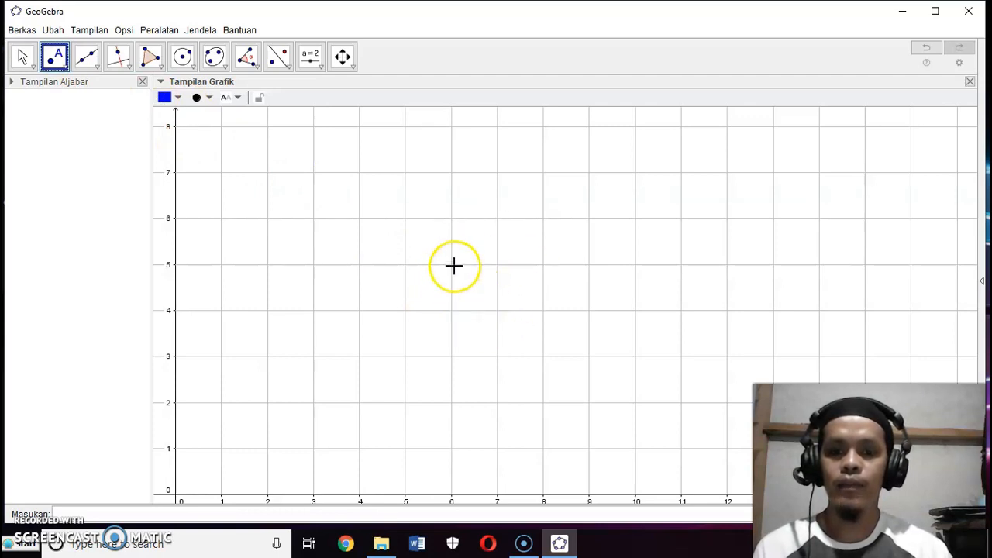
click(451, 311)
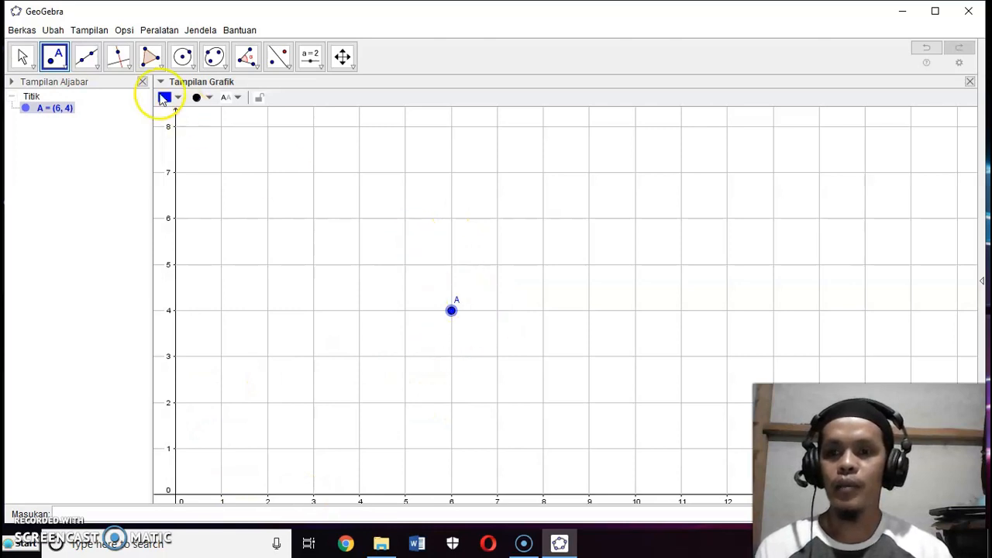
click(192, 67)
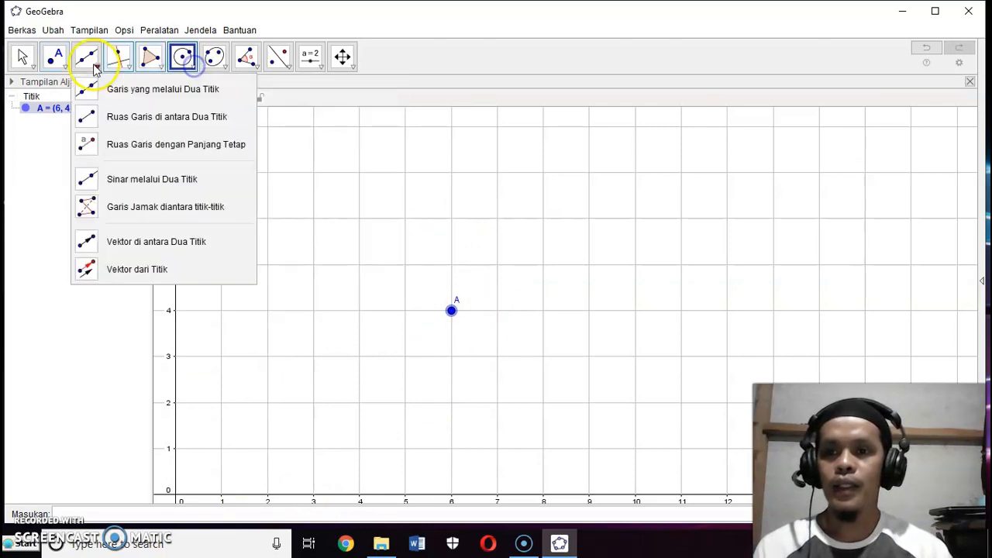
click(22, 56)
click(451, 311)
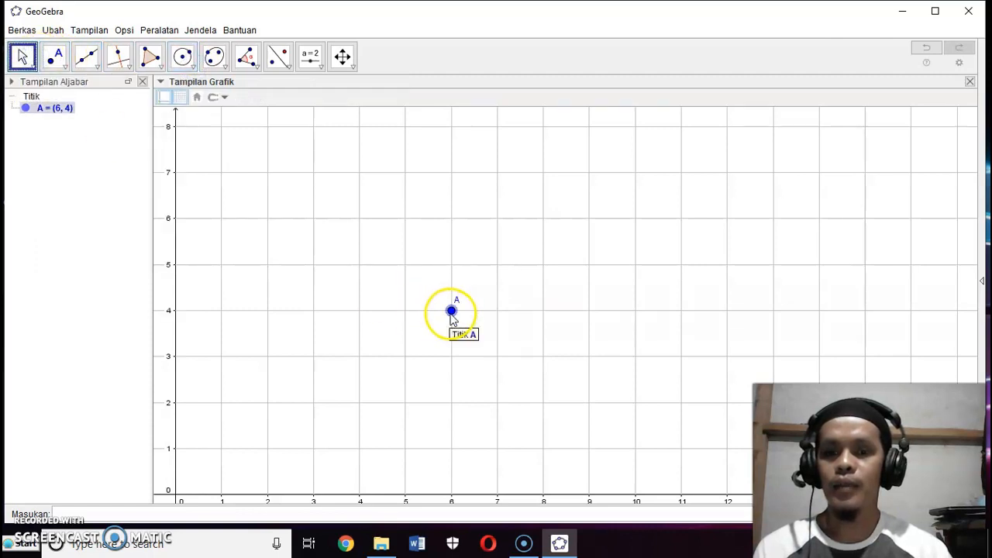
mouse_move(451, 313)
mouse_down()
mouse_move(494, 275)
mouse_move(469, 321)
mouse_move(454, 313)
mouse_up()
Step: Draw a circle with radius 4 centred on point A and delete the duplicate circle d
click(192, 65)
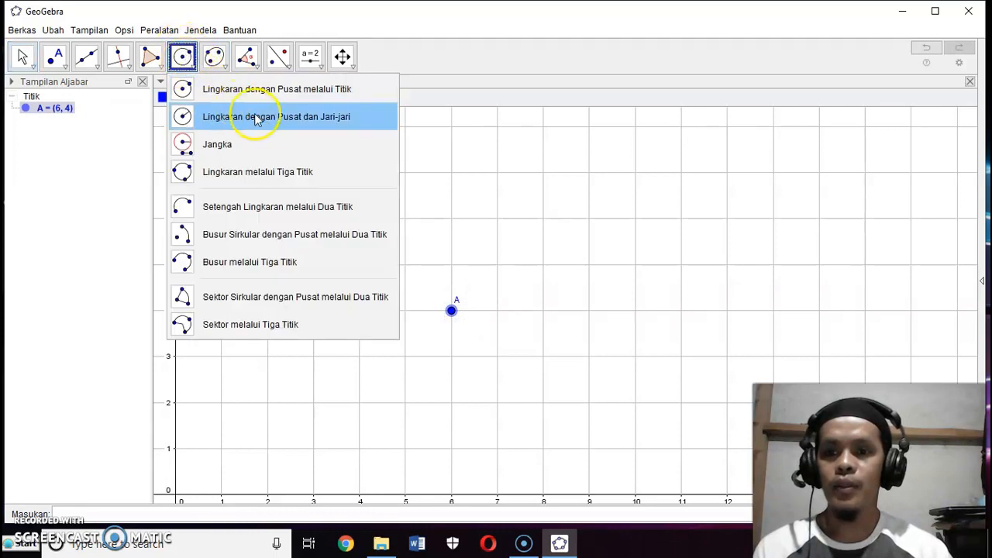
click(327, 123)
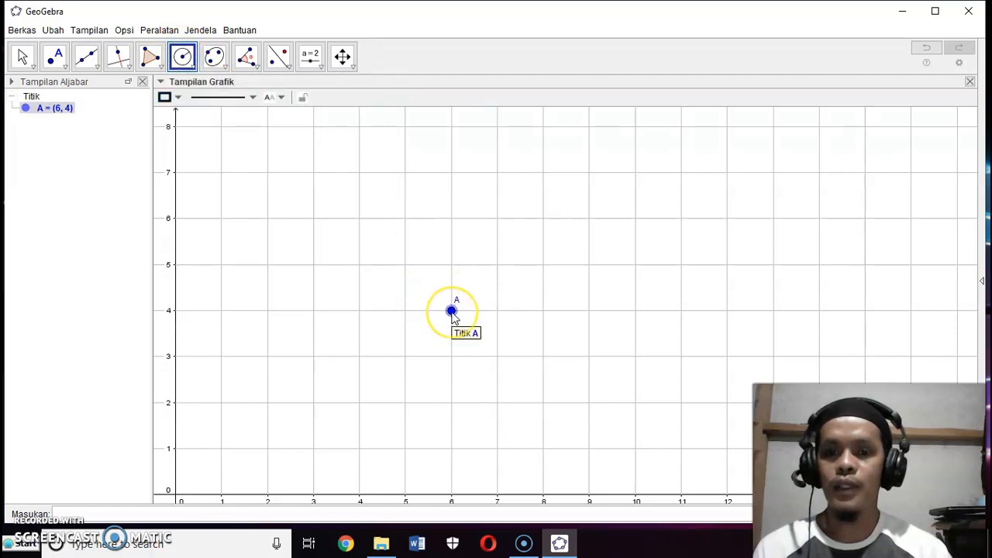
click(452, 311)
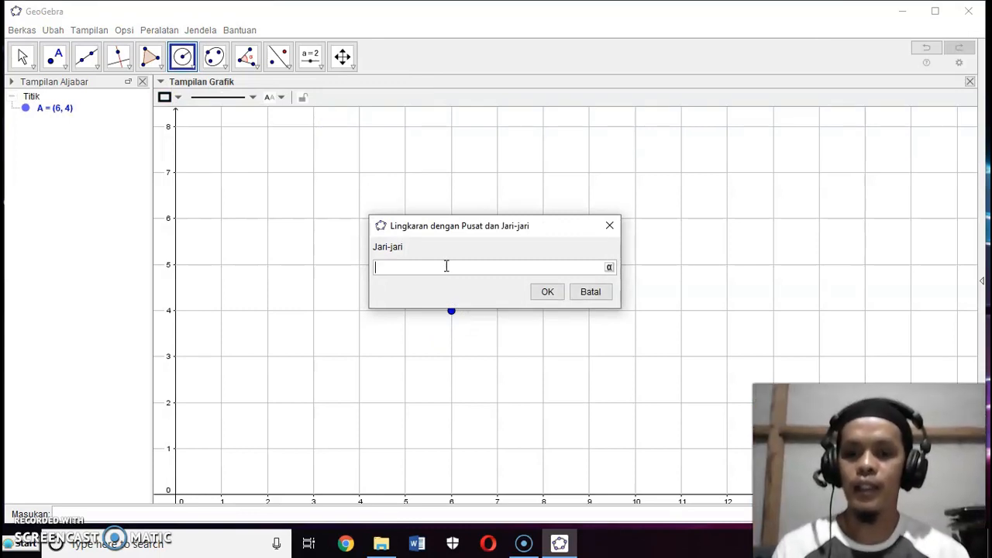
click(542, 291)
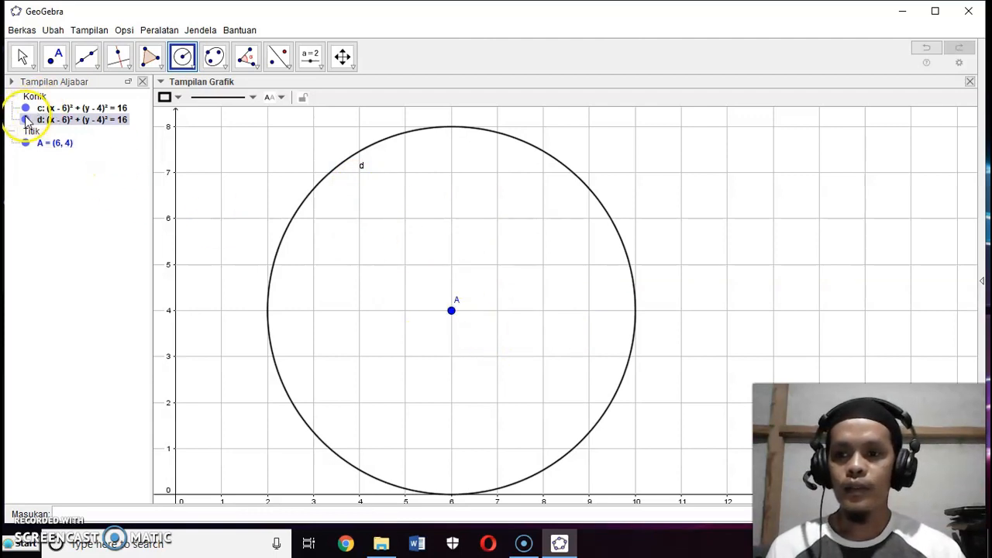
right_click(62, 120)
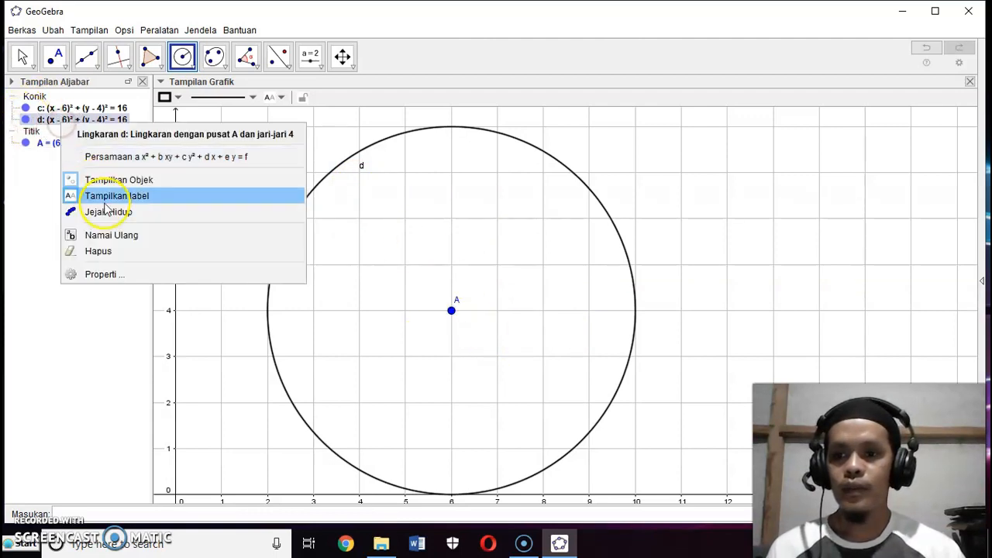
click(109, 252)
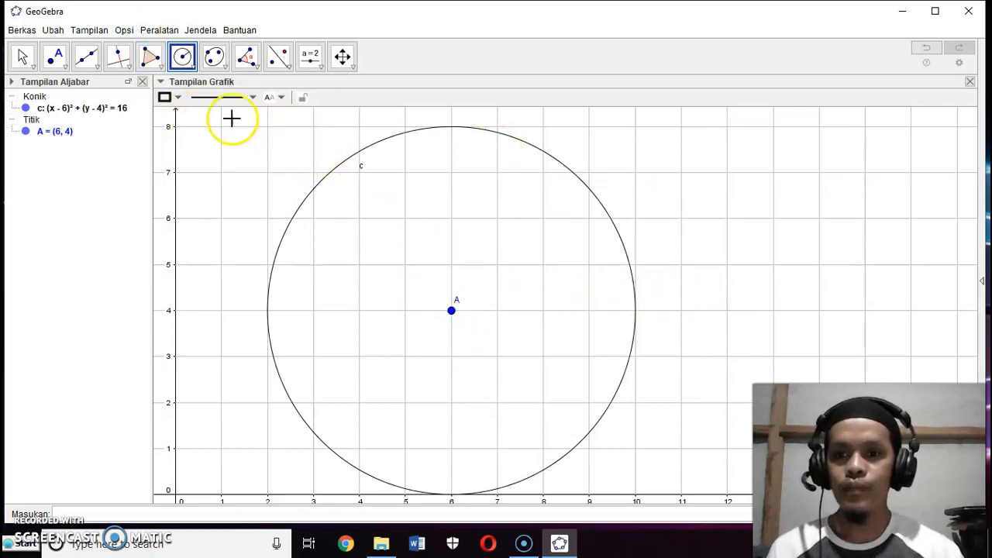
Step: Place a point on the upper-left part of the circle at about (3.33, 6.98)
click(54, 57)
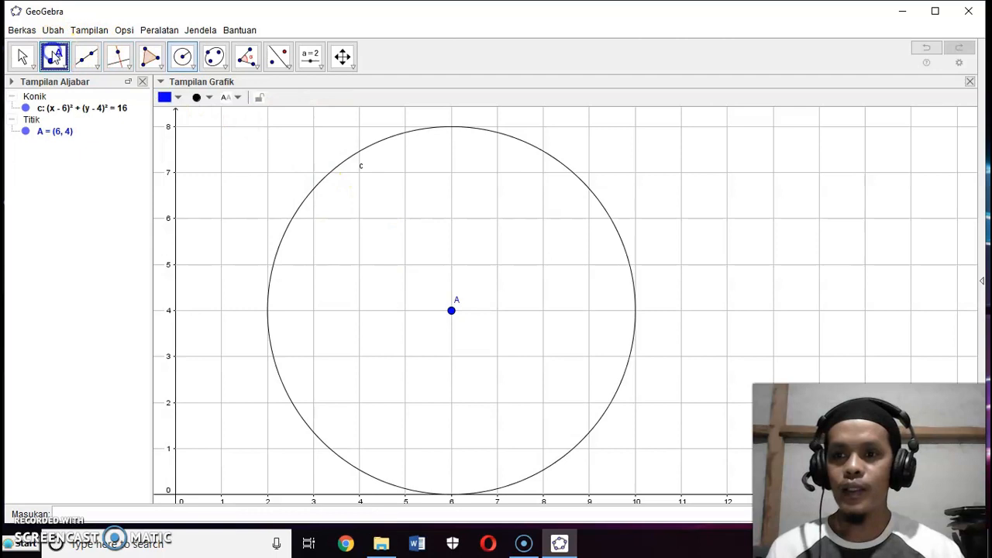
click(328, 173)
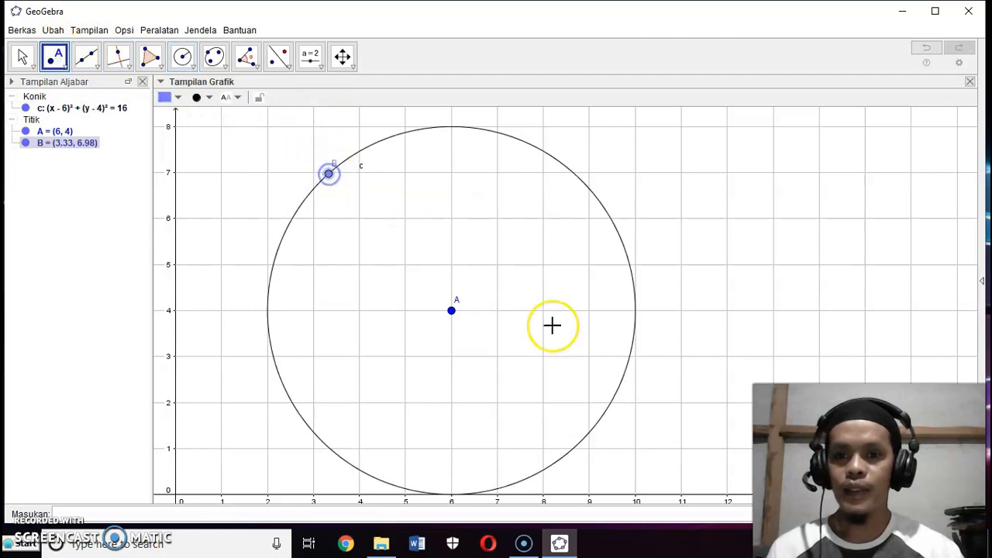
Step: Add points on the circle at about (9.95, 4.65) and (4.74, 0.2), and draw radius segments from A to B, C and D
click(633, 281)
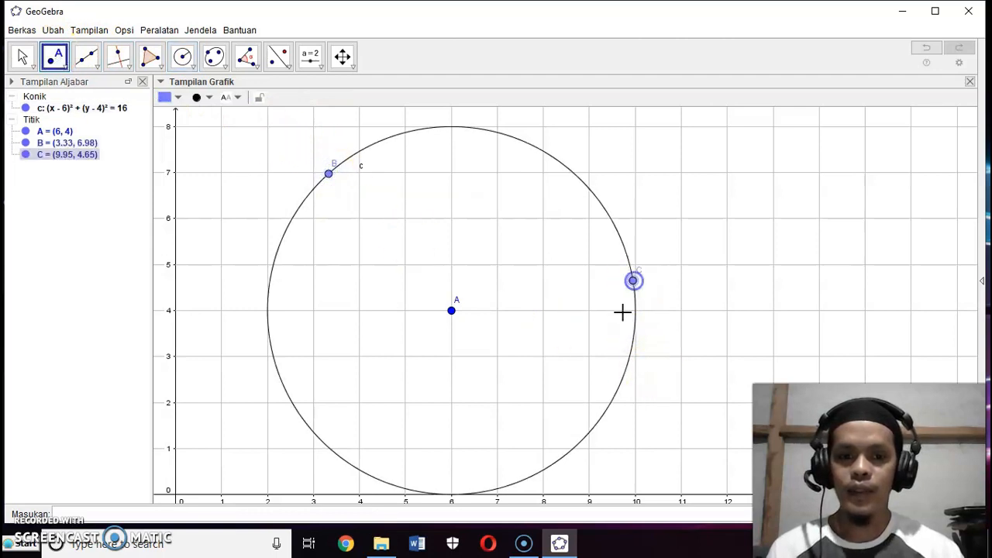
click(394, 487)
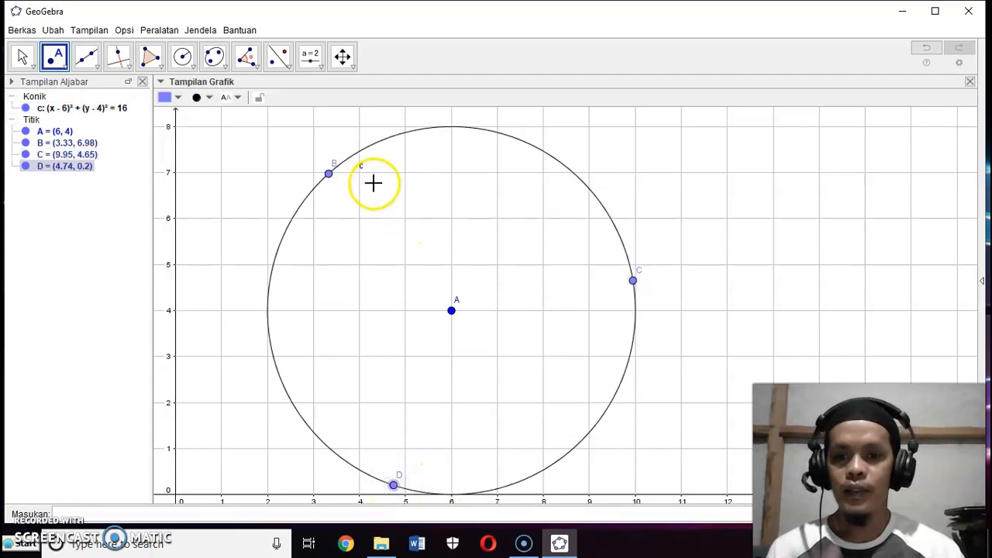
click(97, 71)
click(89, 116)
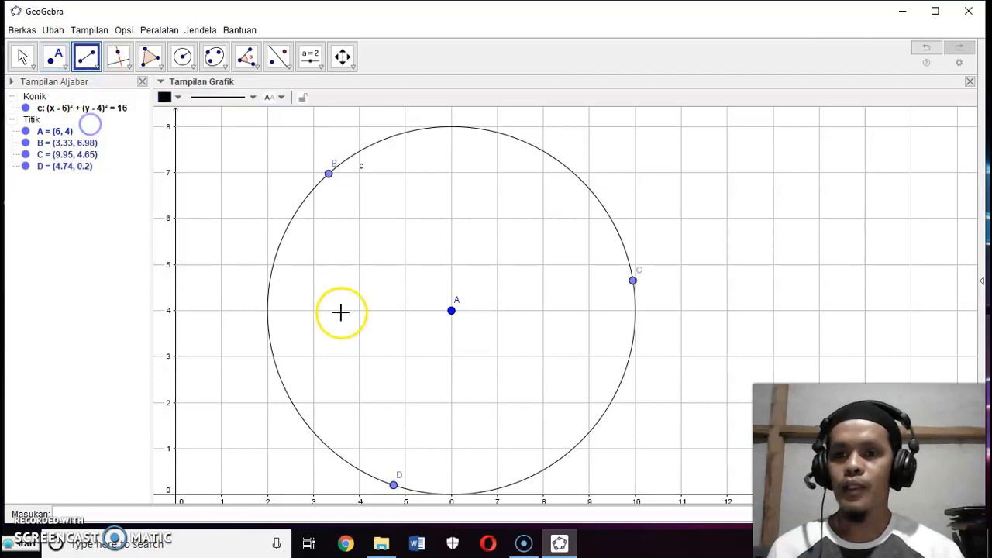
click(450, 311)
click(329, 174)
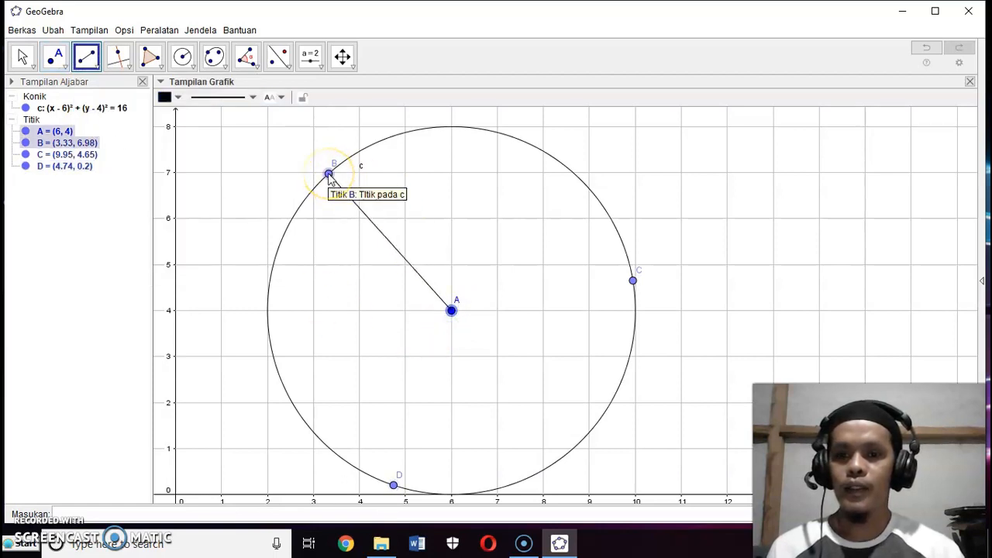
click(329, 173)
drag(450, 311, 412, 471)
click(633, 281)
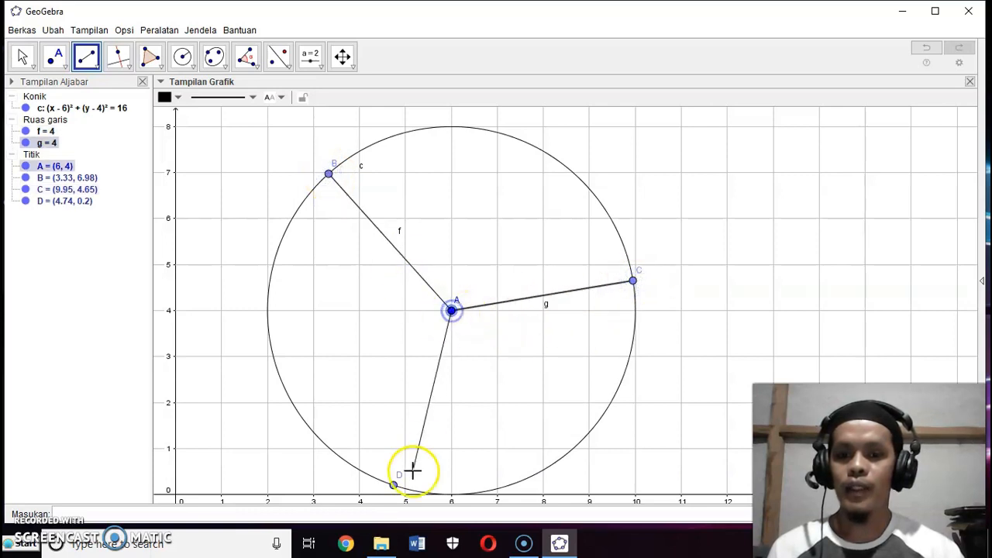
click(393, 485)
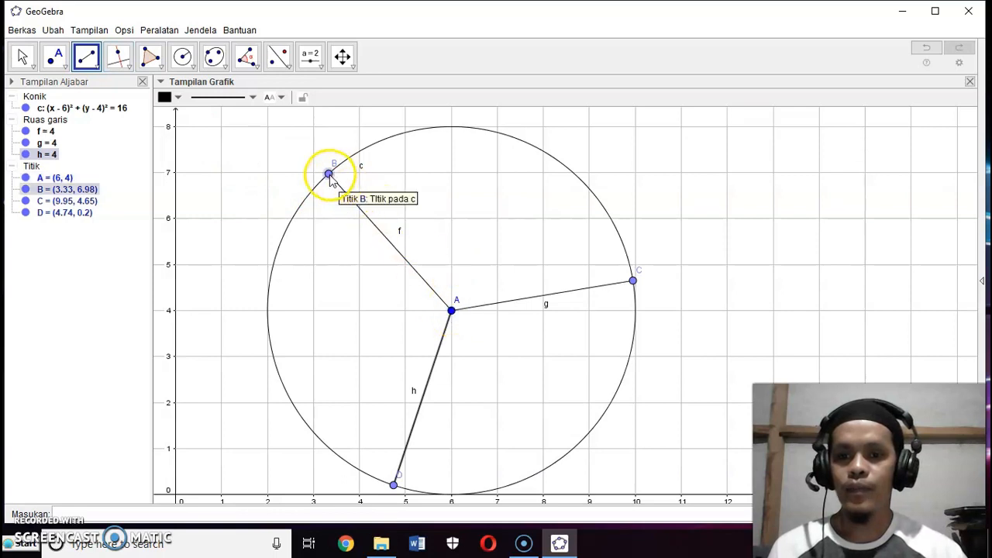
Step: Place a point on the circle at about (9.8, 2.76) and draw a diameter from it through A to about (2.2, 5.25)
click(55, 57)
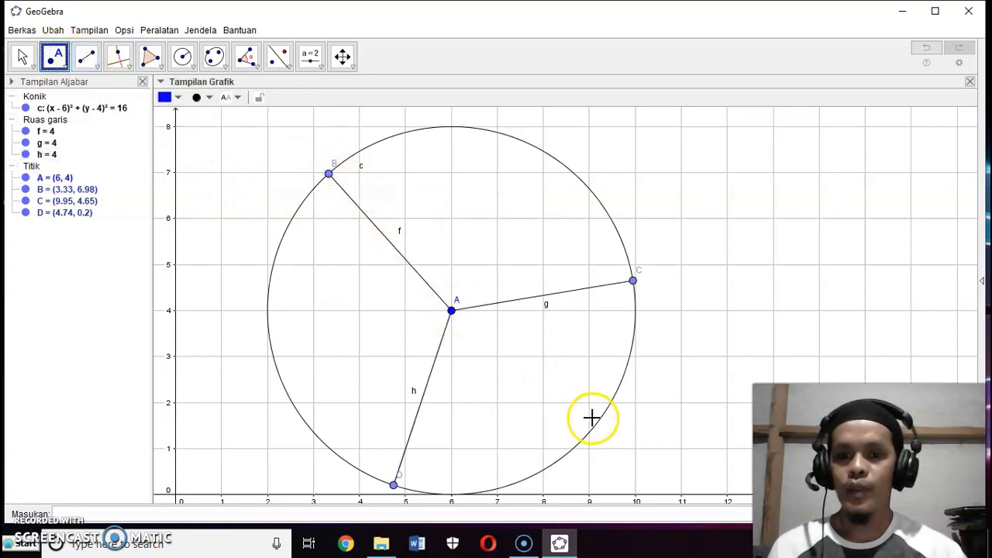
click(626, 368)
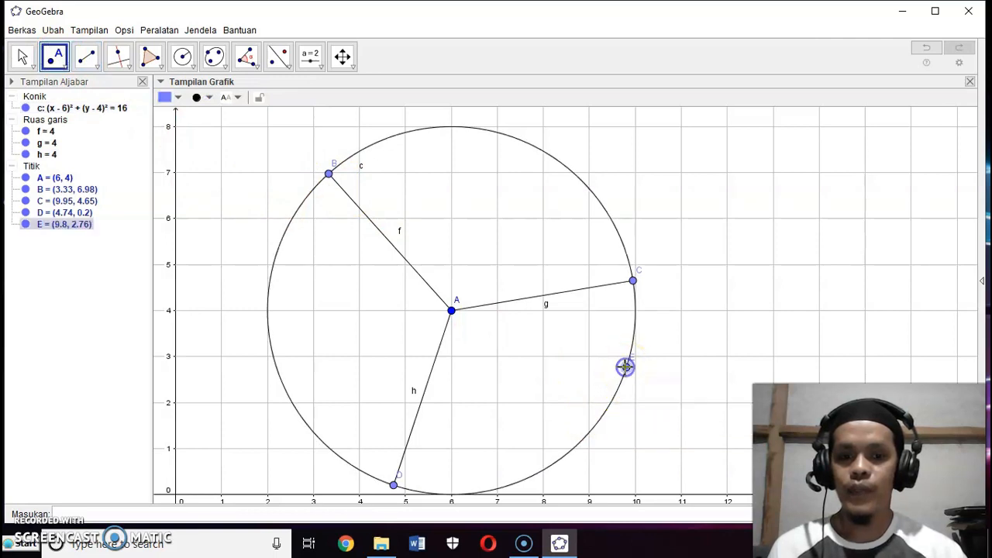
click(87, 61)
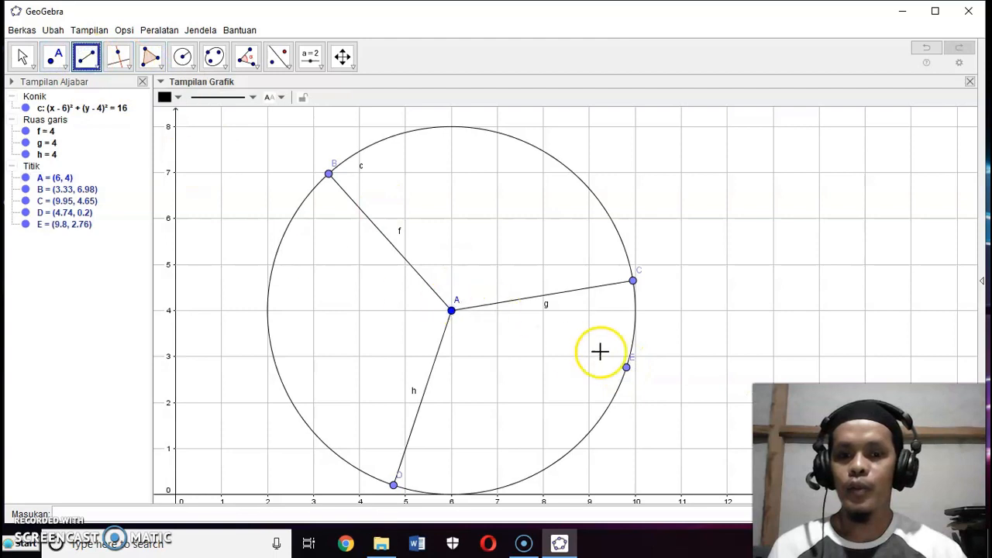
click(626, 368)
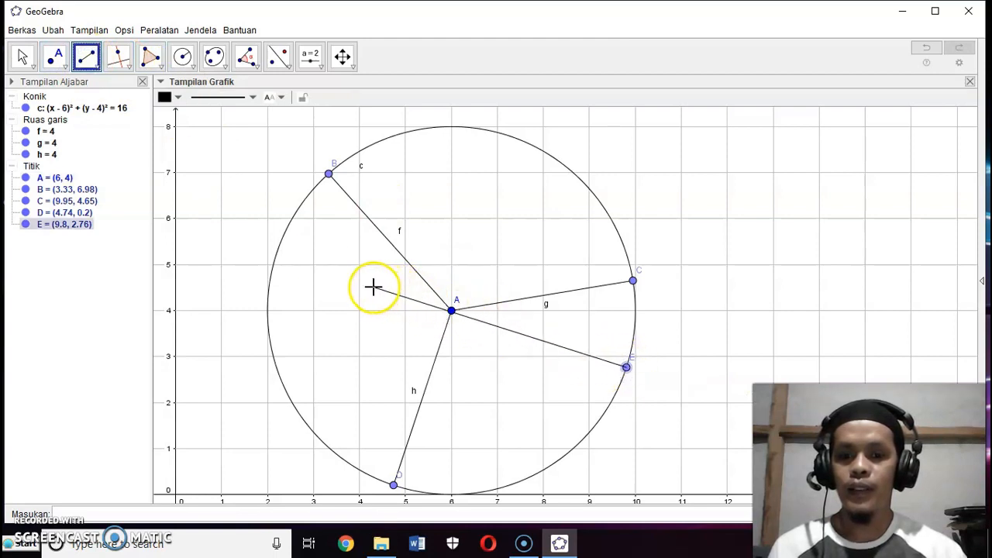
click(277, 254)
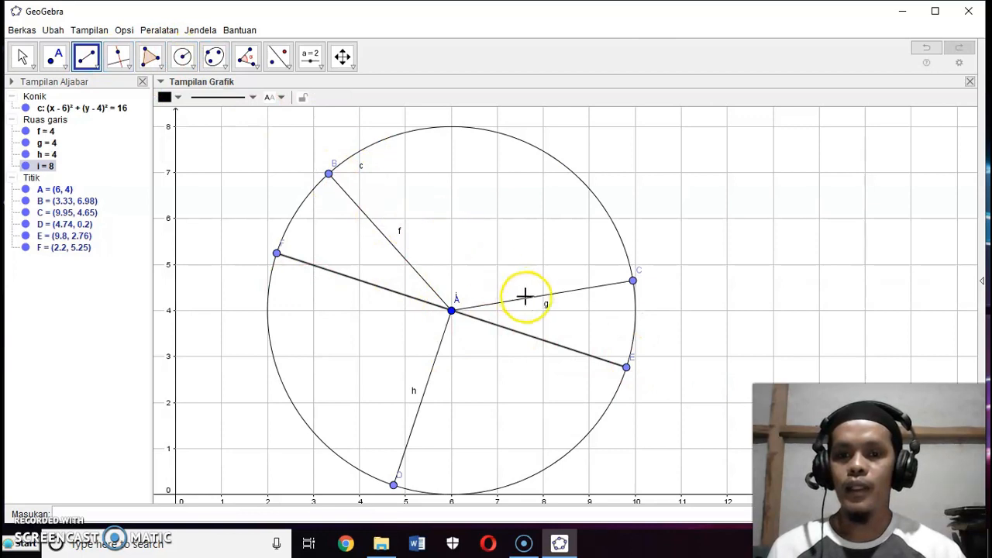
Step: Draw chord segments joining B to C, C to E, E to D, D to F and F to B
click(328, 175)
click(633, 280)
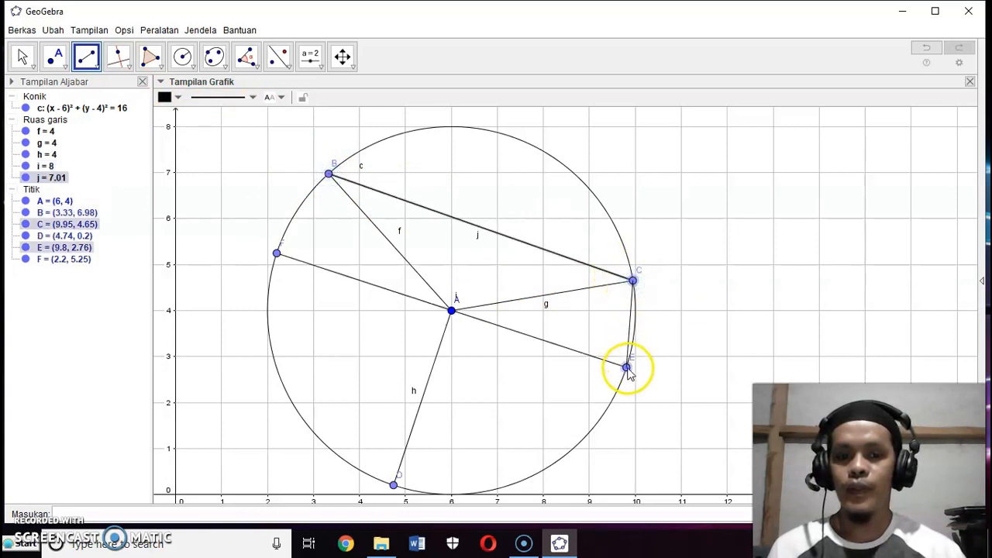
click(627, 368)
click(627, 368)
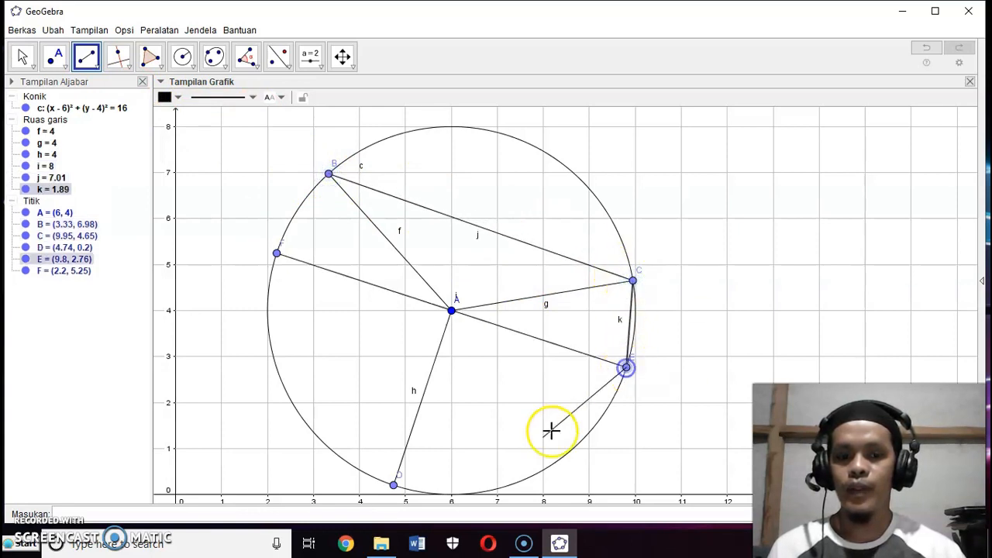
click(393, 485)
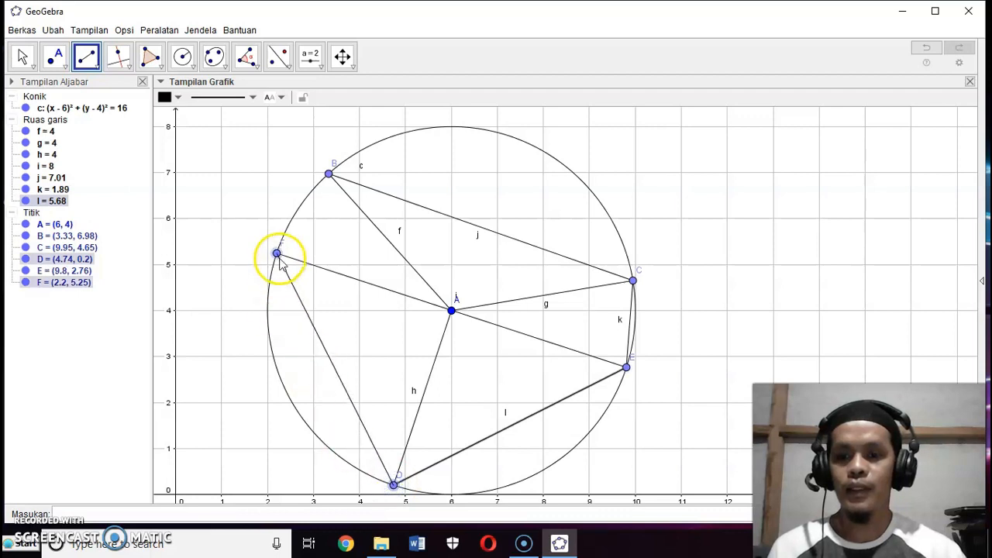
click(277, 254)
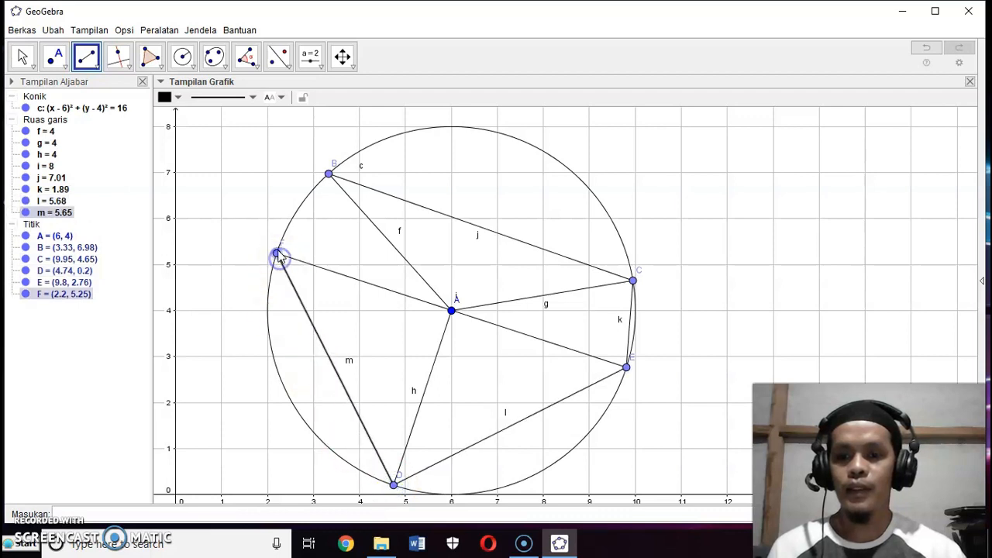
click(329, 175)
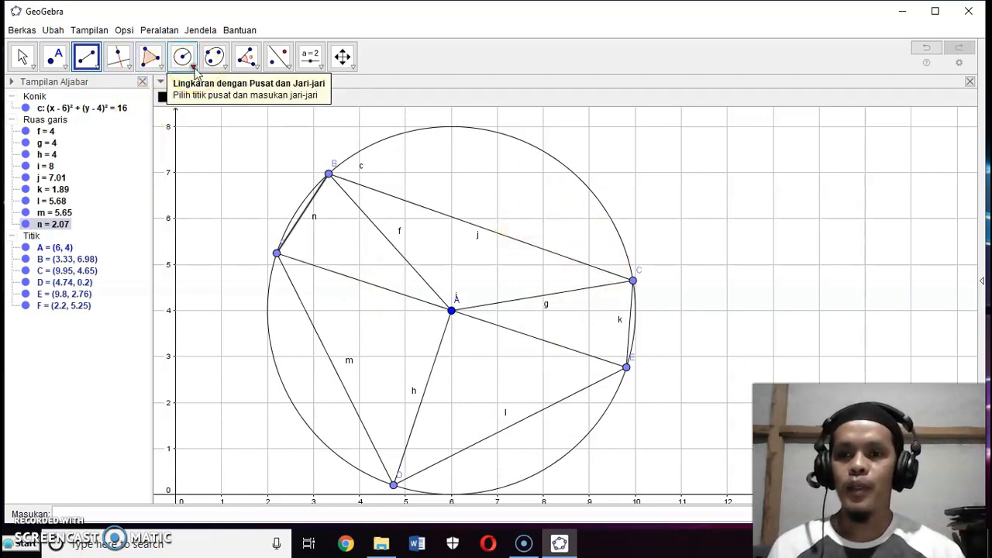
Step: Draw a circular arc centred on A from point C to point B
drag(195, 71, 186, 89)
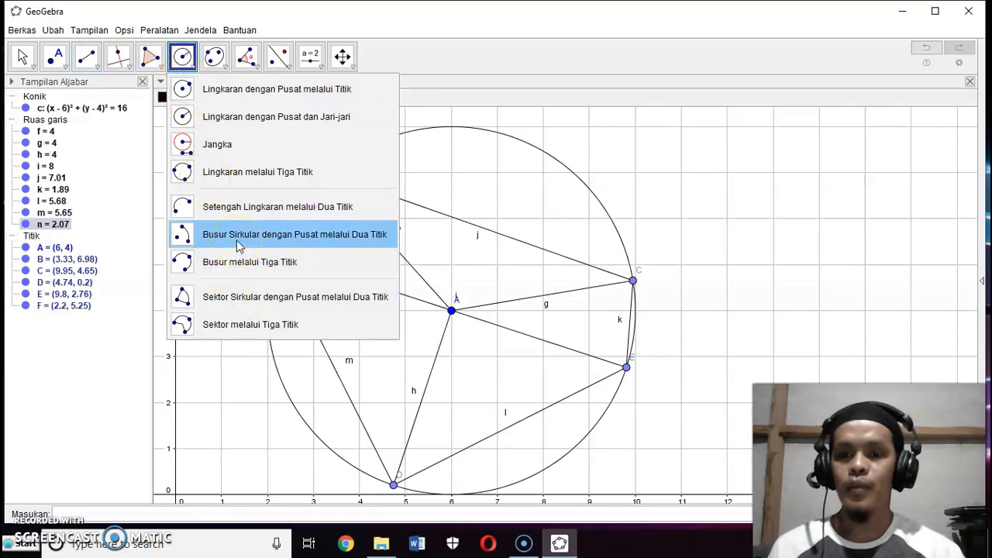
click(236, 239)
click(454, 311)
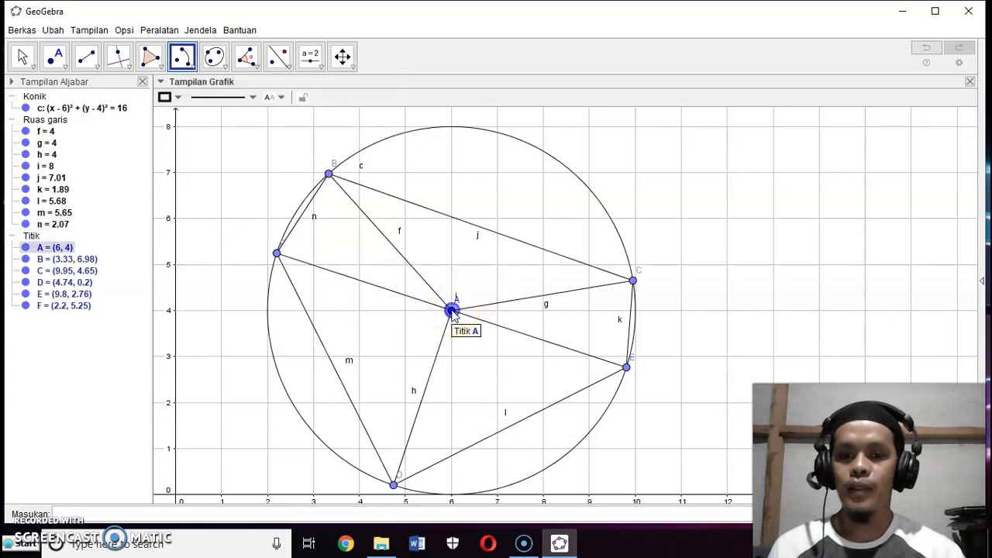
click(633, 281)
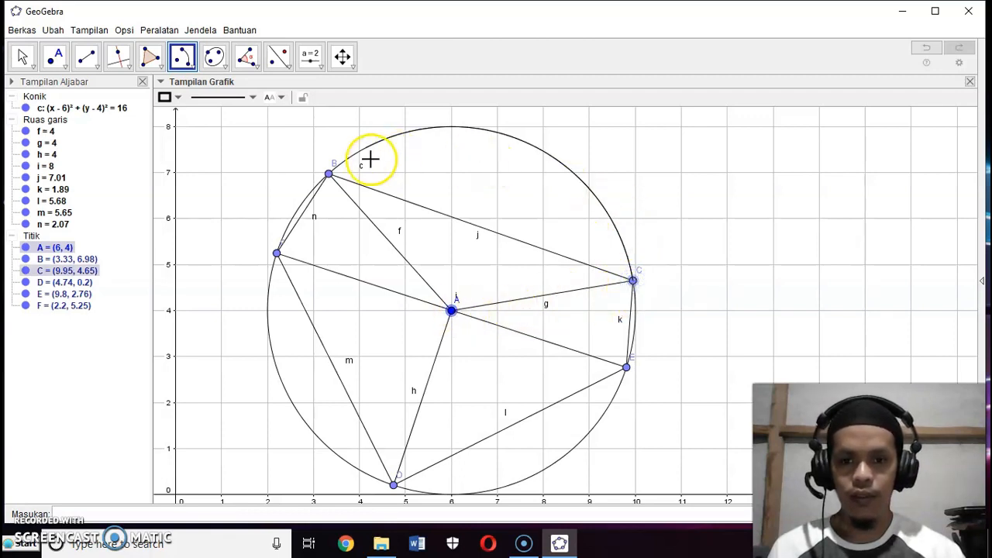
click(329, 174)
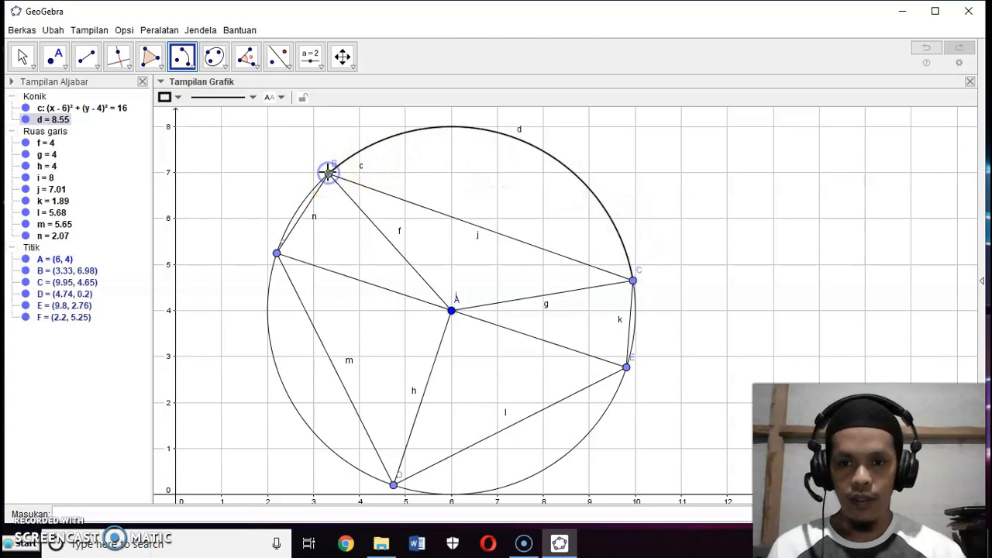
Step: Colour the arc between C and B red and set its line thickness to 7
right_click(516, 145)
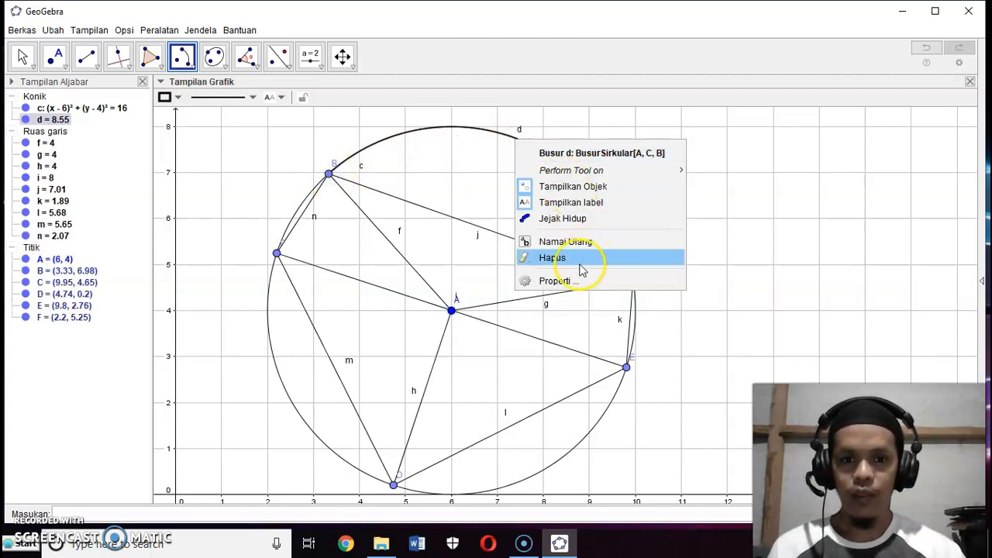
click(571, 284)
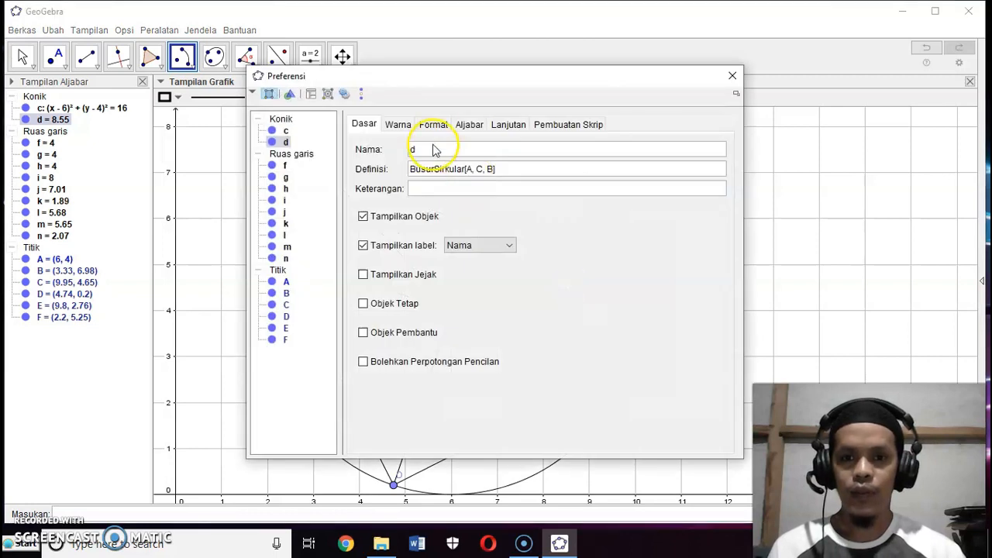
click(433, 125)
click(399, 126)
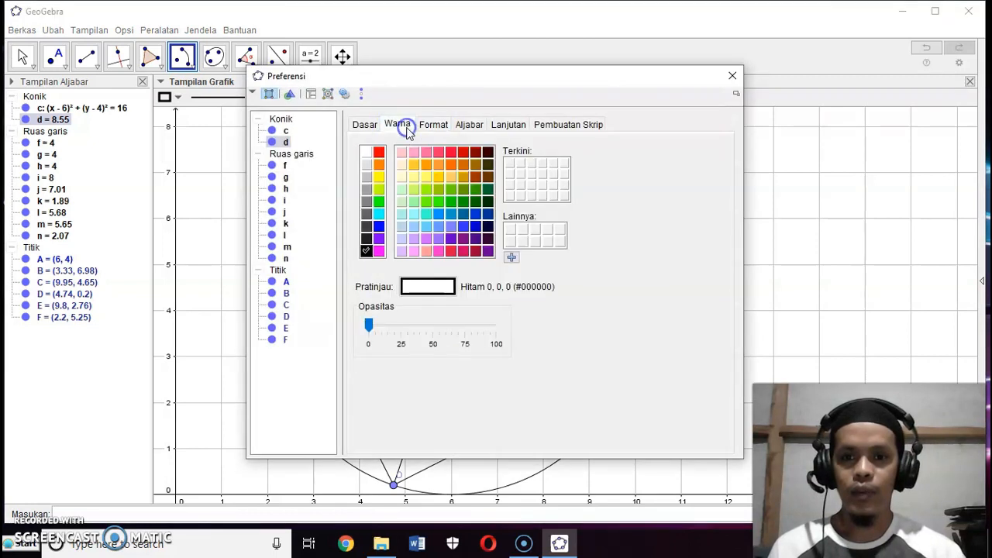
click(378, 152)
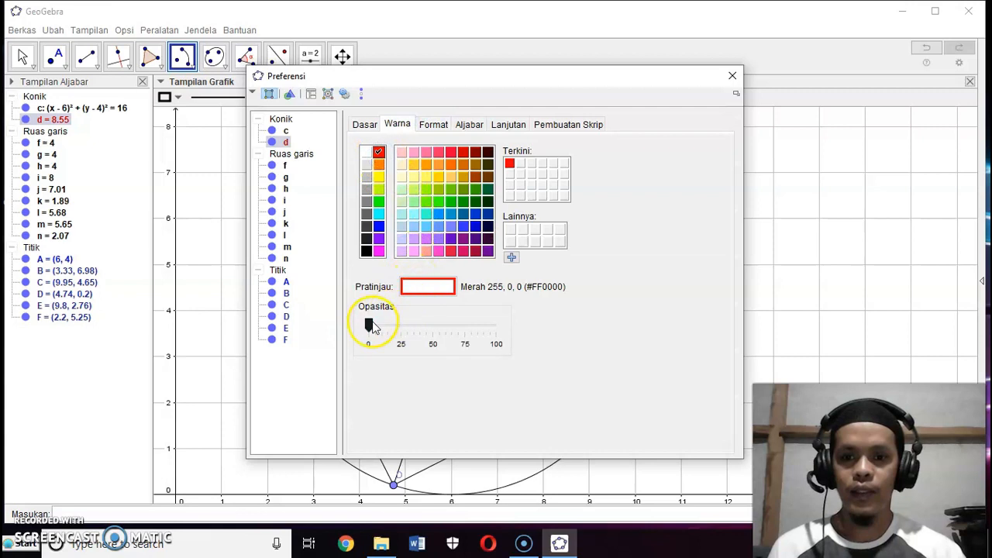
mouse_move(374, 325)
mouse_down()
mouse_move(409, 326)
mouse_move(373, 324)
mouse_up()
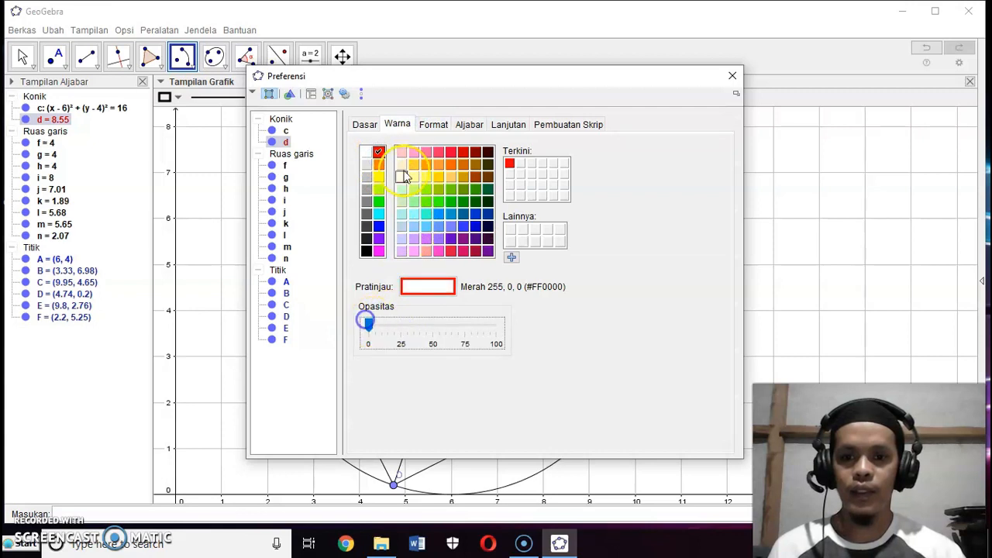
click(432, 124)
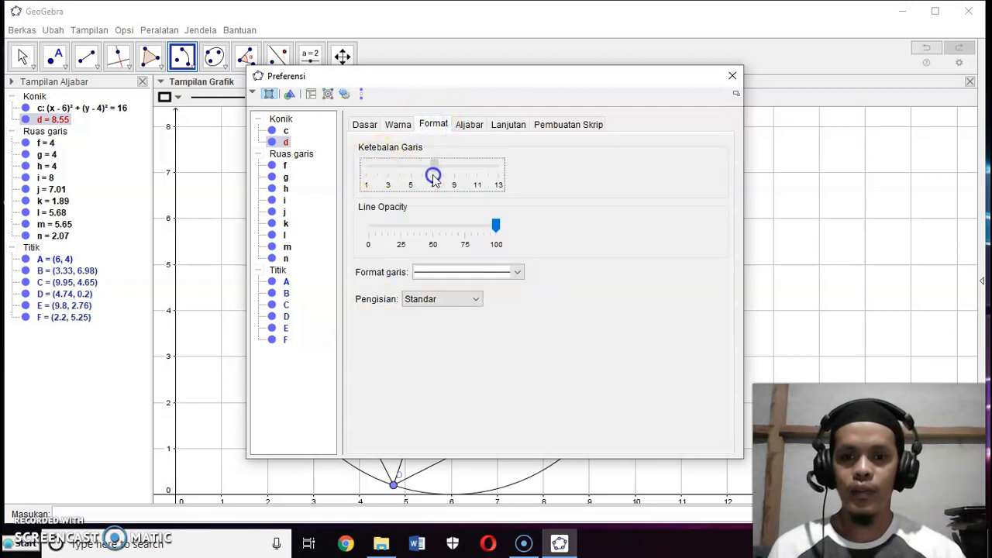
click(731, 76)
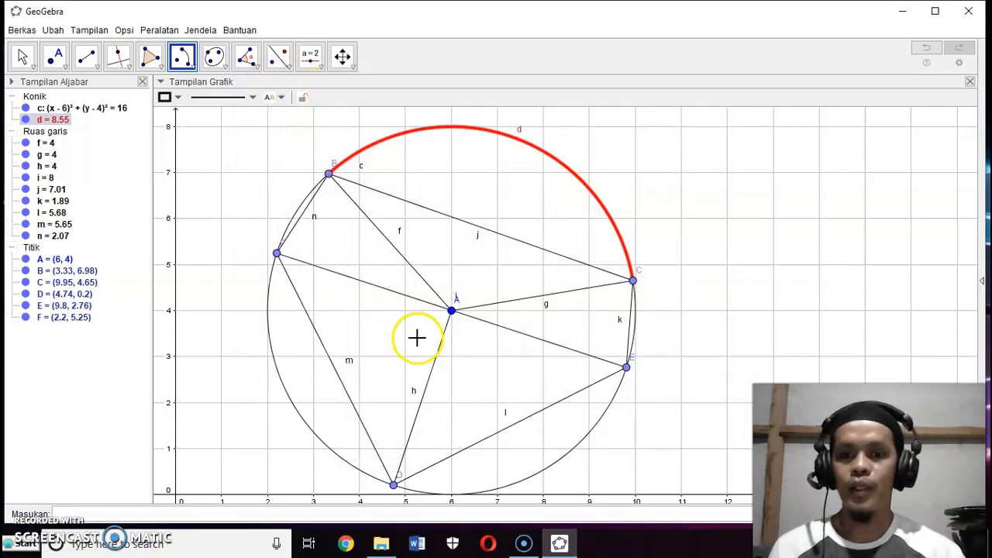
Step: Draw a circular arc centred on A from point B to point F
click(453, 311)
click(329, 174)
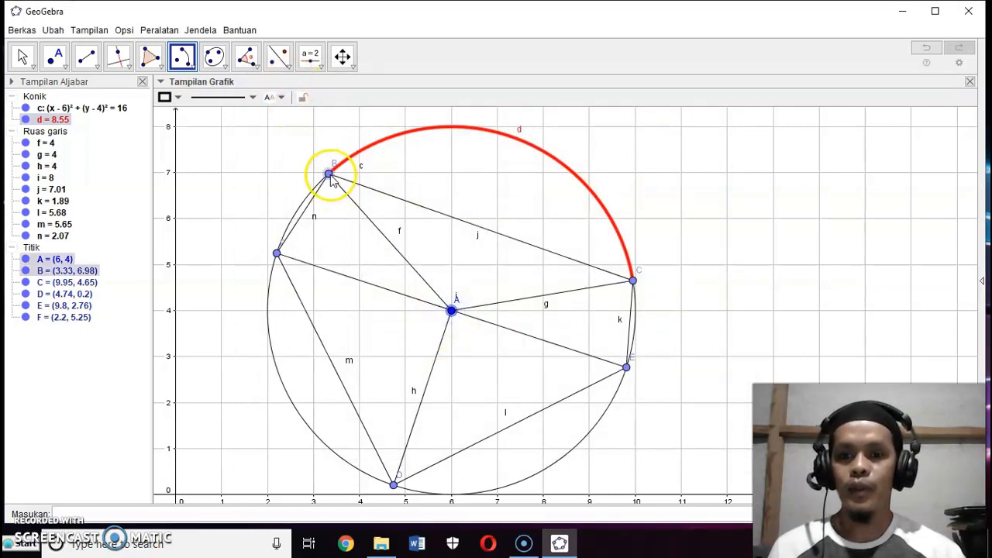
click(277, 252)
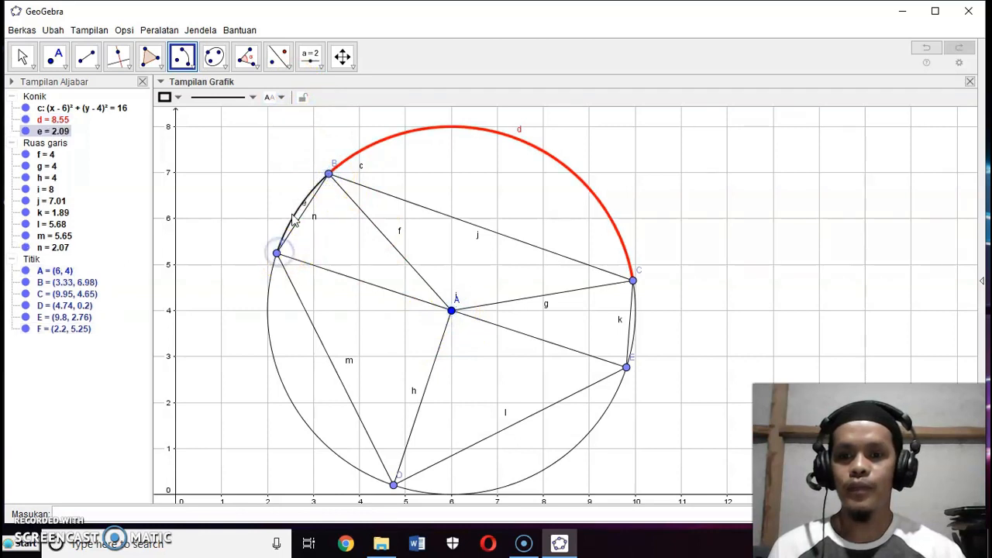
Step: Colour the arc between B and F orange and set its line thickness to 7
right_click(295, 220)
click(347, 353)
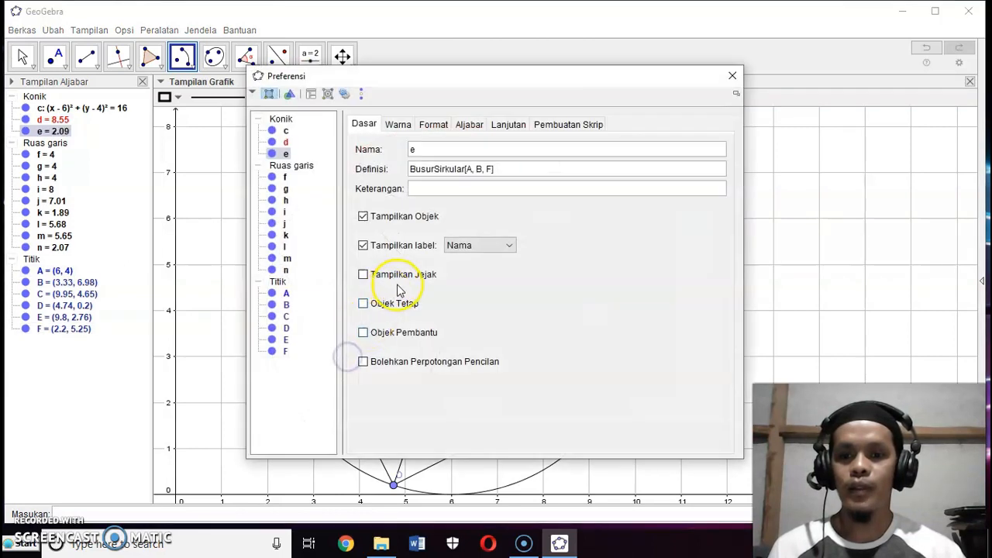
click(397, 124)
click(379, 166)
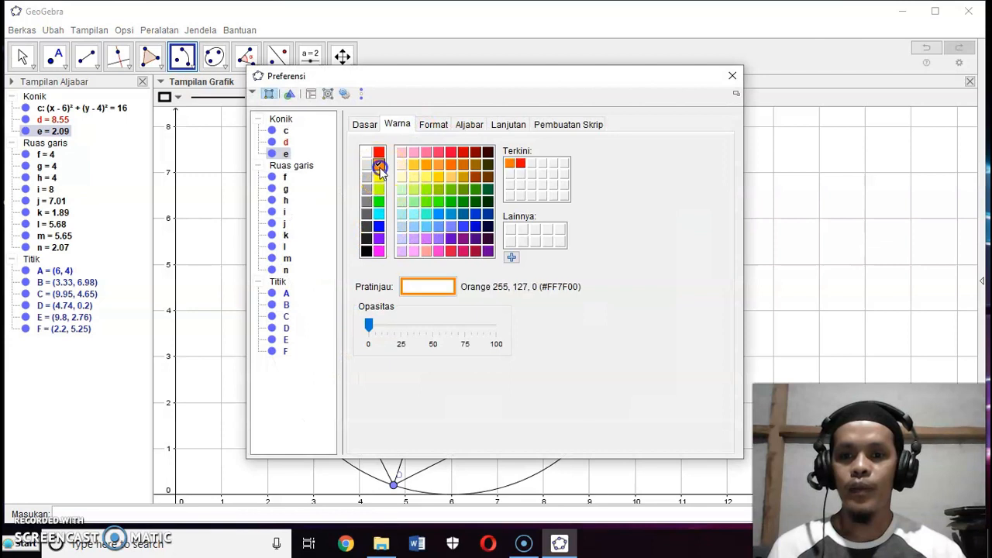
click(433, 124)
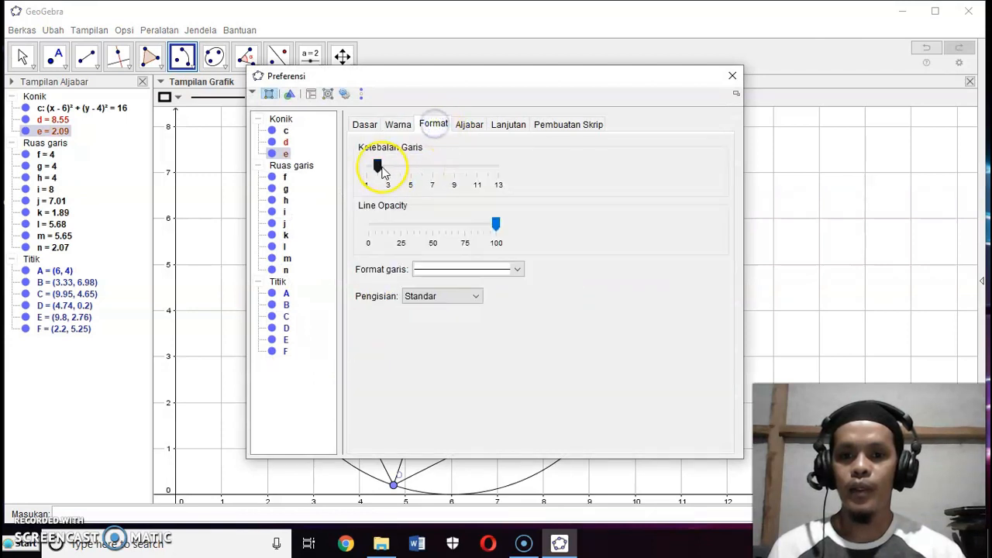
drag(376, 164, 440, 178)
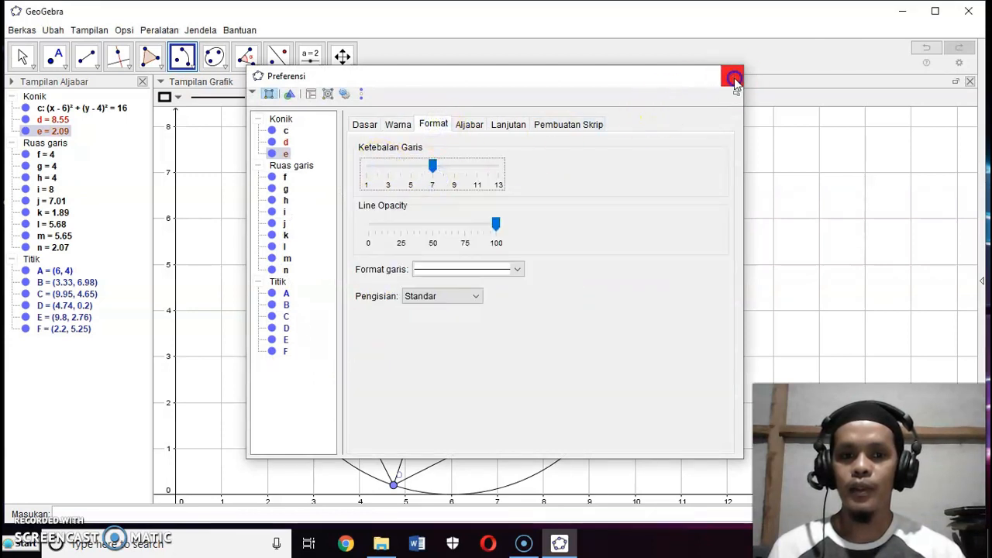
click(732, 75)
Step: Draw a circular arc centred on A from point F to point D
click(451, 311)
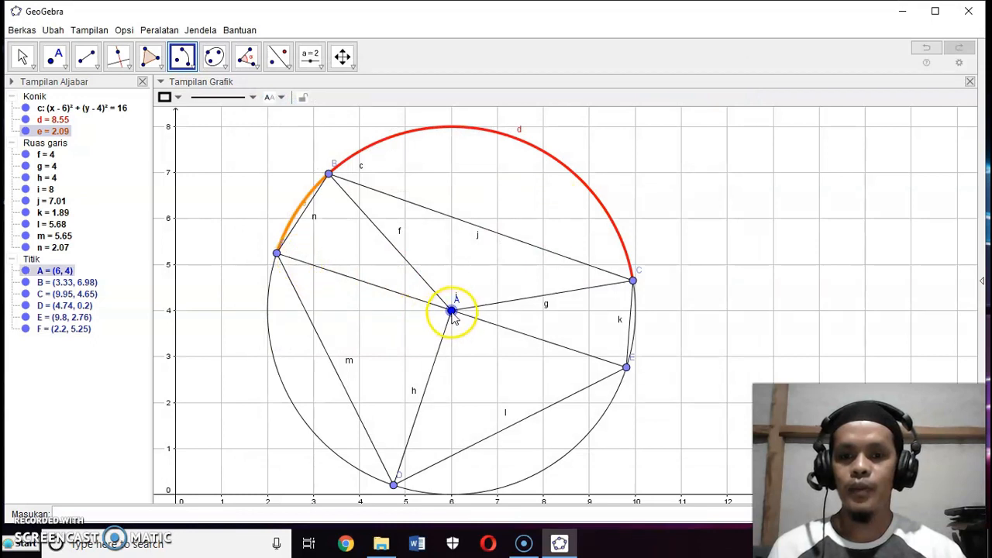
click(277, 254)
click(394, 485)
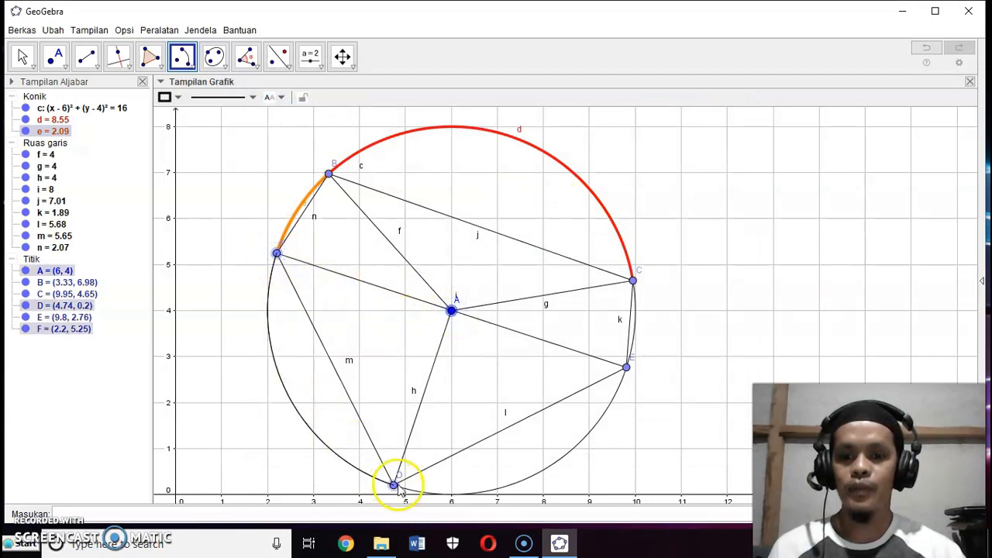
Step: Colour the arc between F and D yellow and set its line thickness to 7
right_click(268, 326)
click(328, 463)
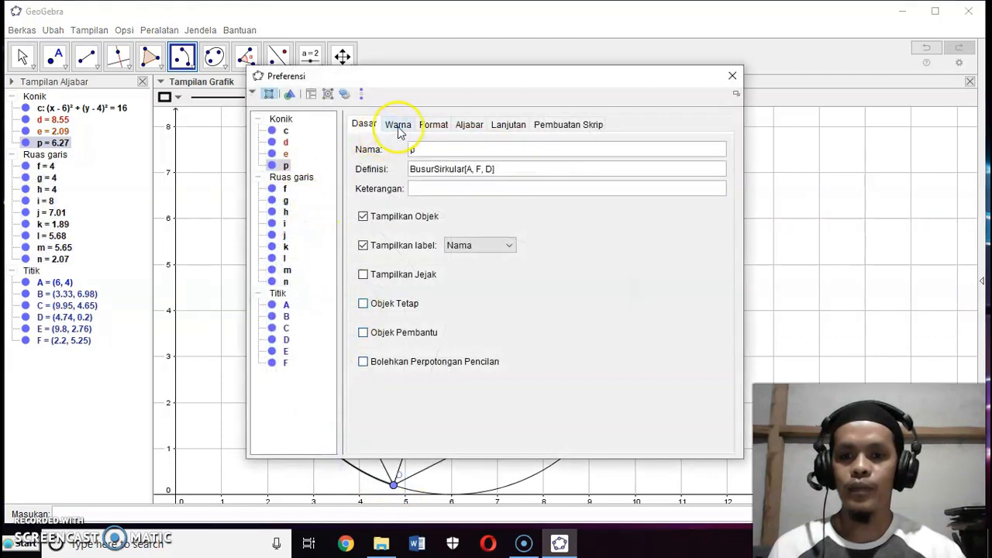
click(398, 128)
click(379, 177)
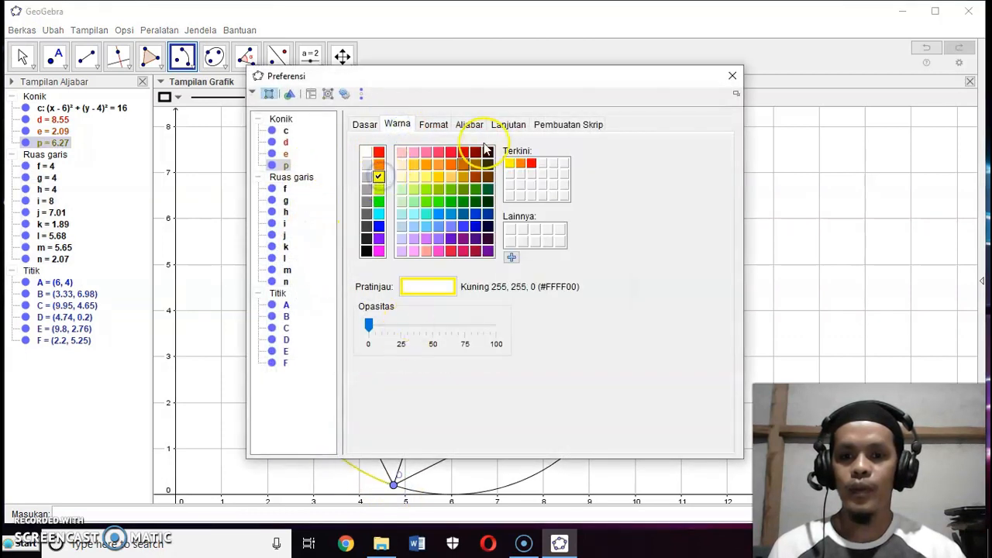
click(438, 124)
click(408, 167)
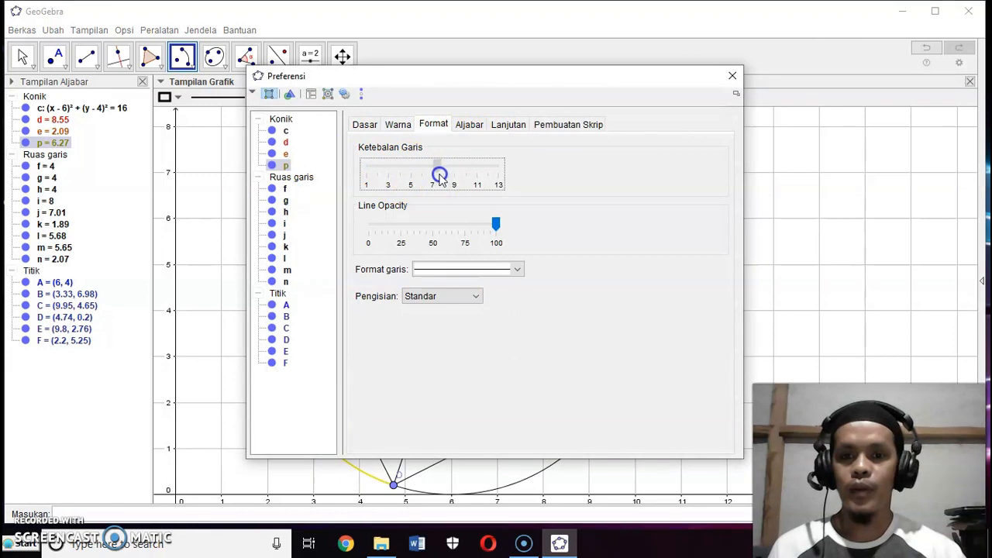
click(732, 75)
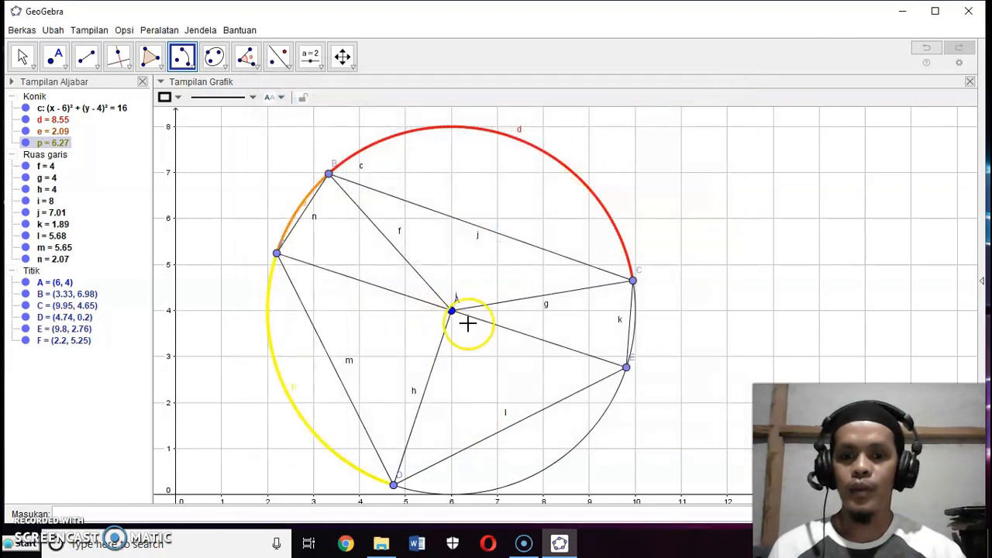
Step: Draw a circular arc centred on A from point D to point E, and style it lime yellow with line thickness 7
click(394, 485)
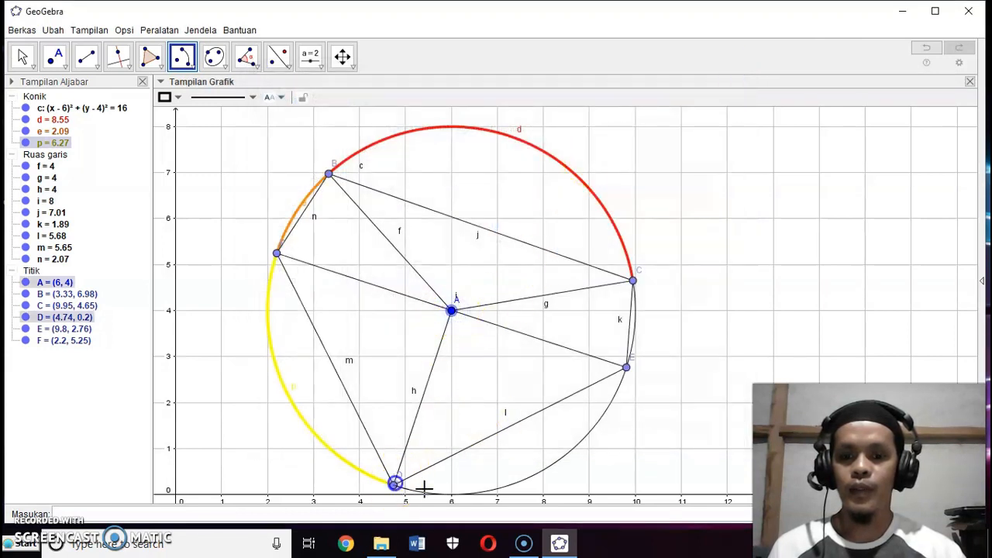
click(626, 367)
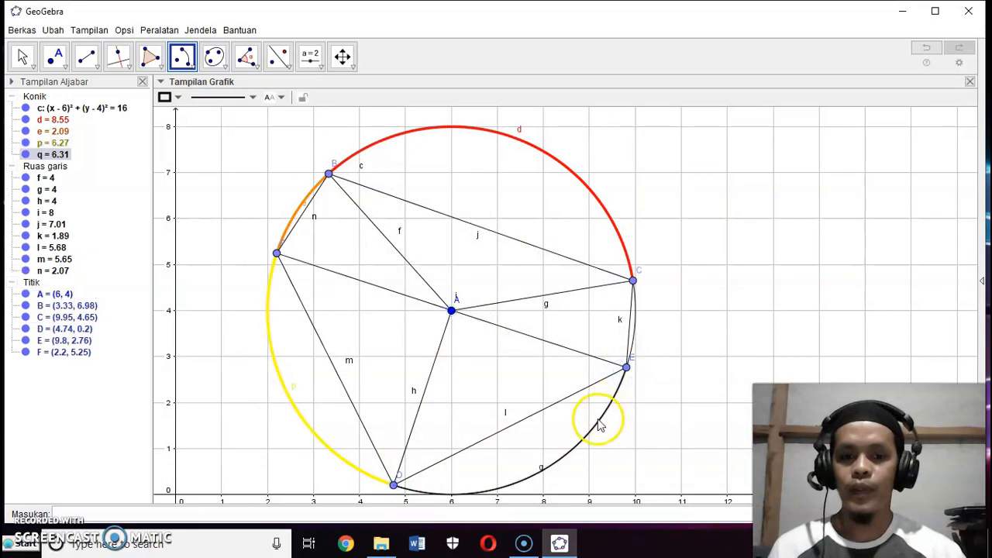
right_click(599, 426)
click(629, 485)
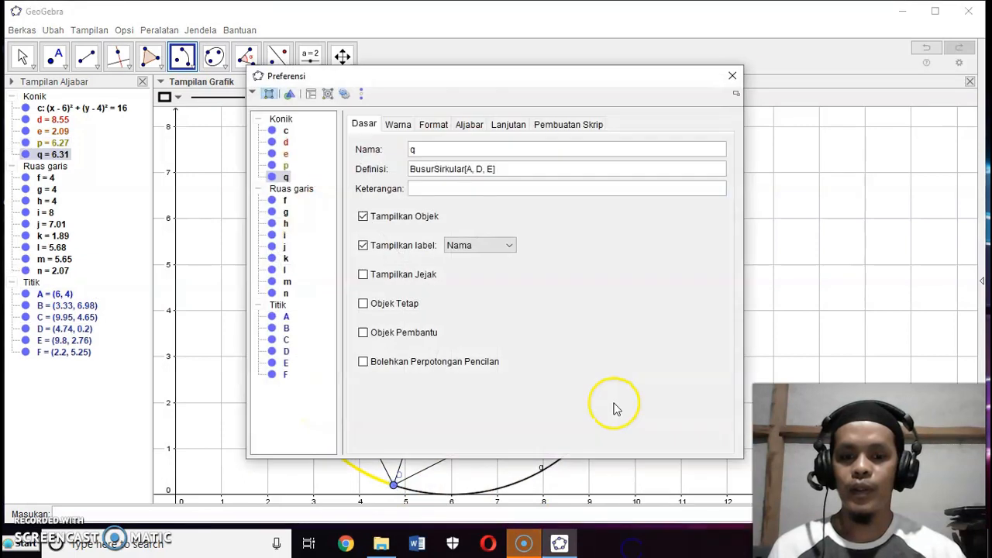
click(402, 126)
click(378, 189)
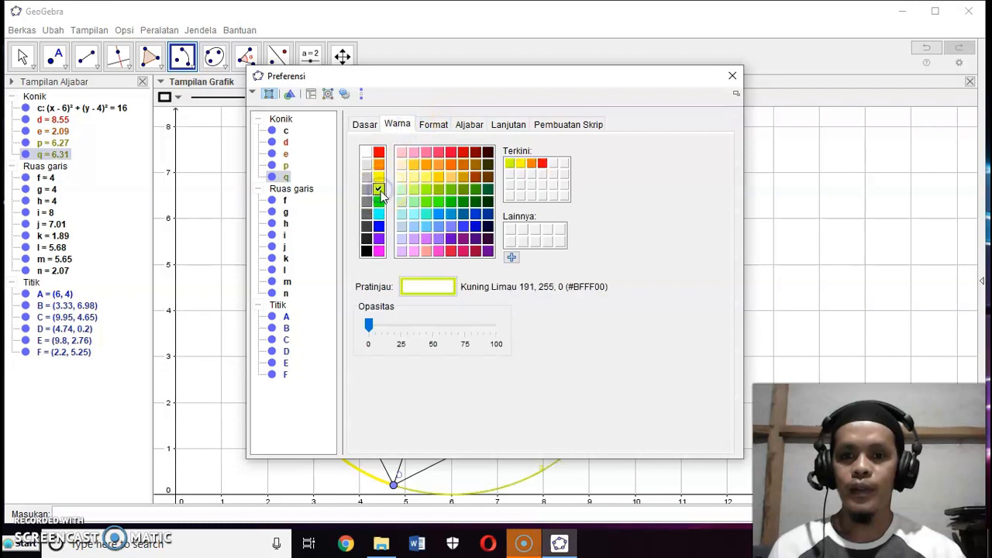
click(443, 128)
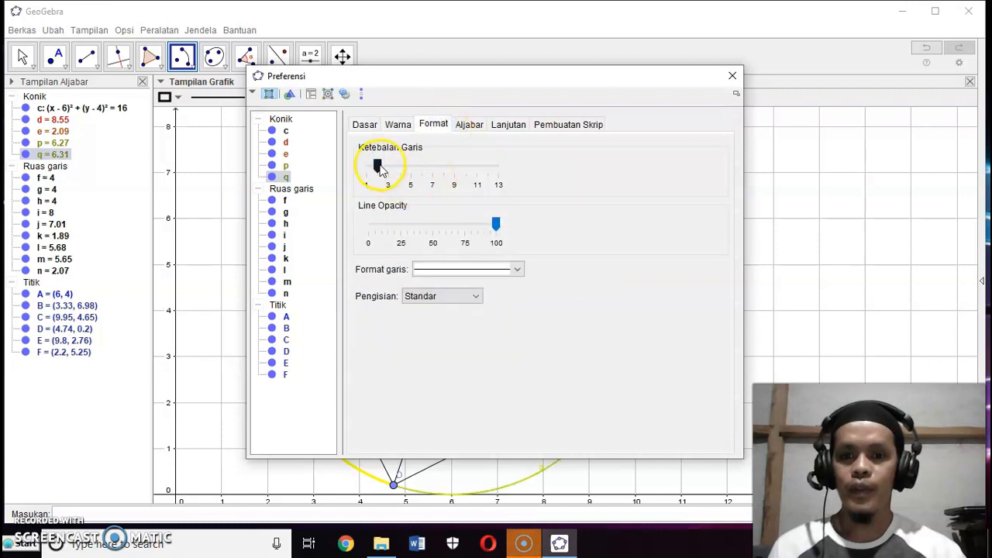
drag(376, 166, 439, 177)
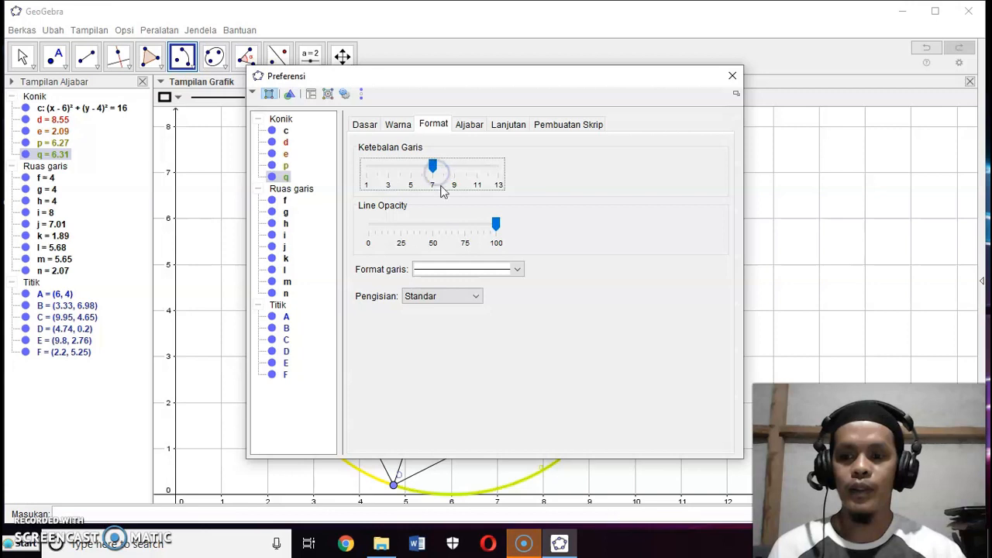
click(731, 75)
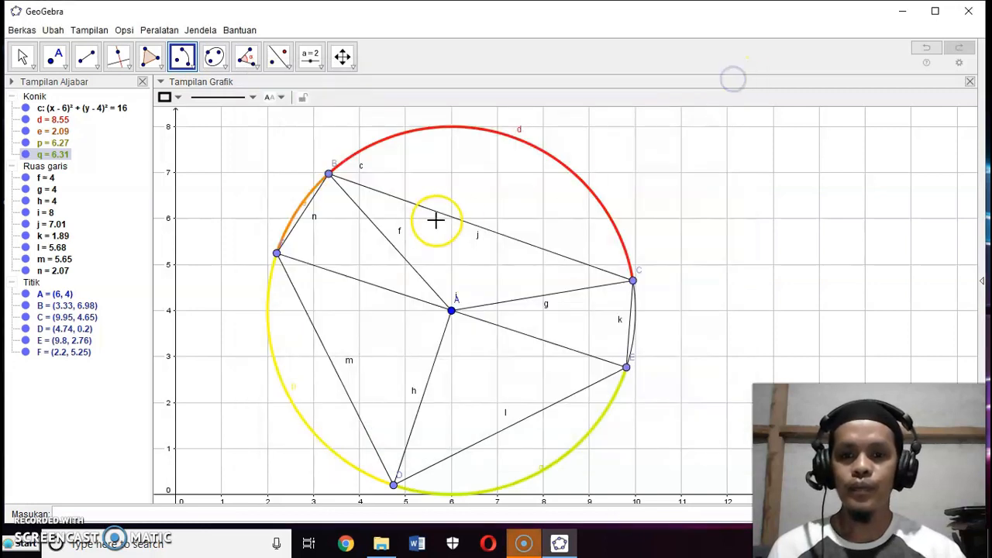
Step: Change the colour of the arc between D and E to green
right_click(586, 432)
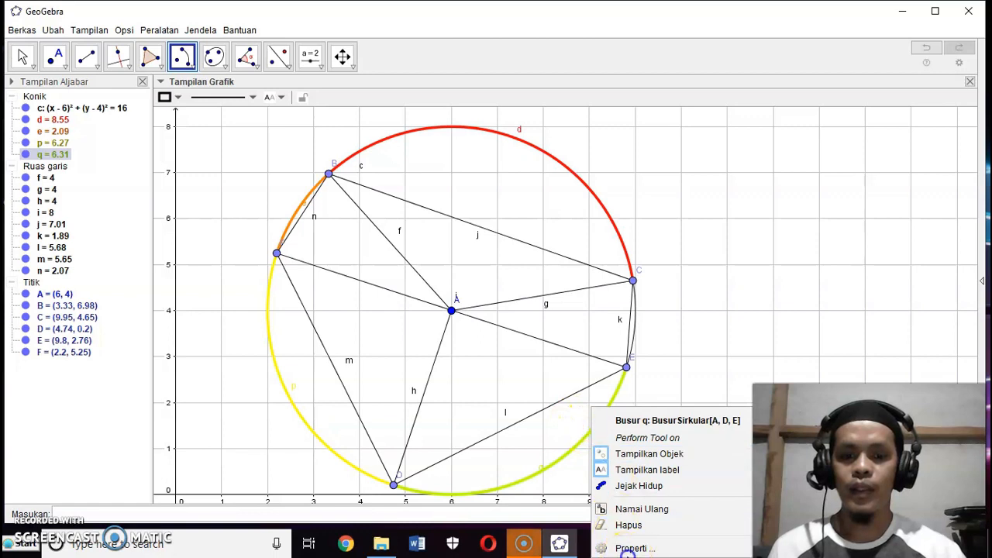
click(629, 549)
click(403, 125)
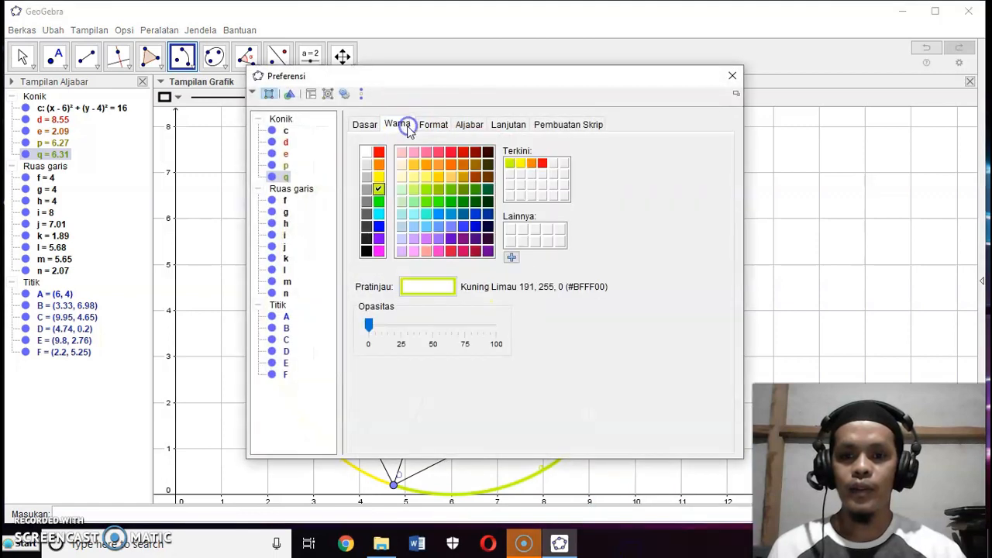
click(379, 213)
click(379, 201)
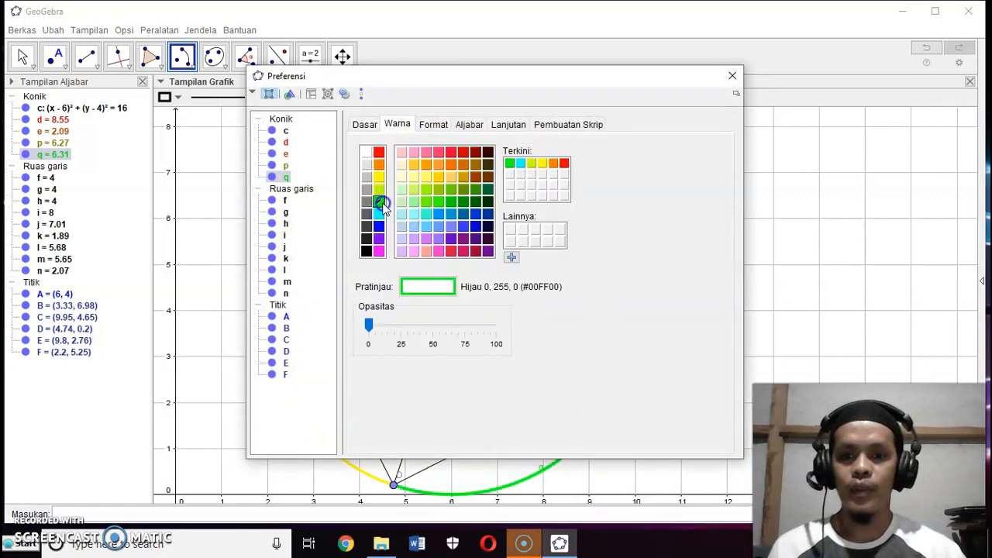
click(452, 126)
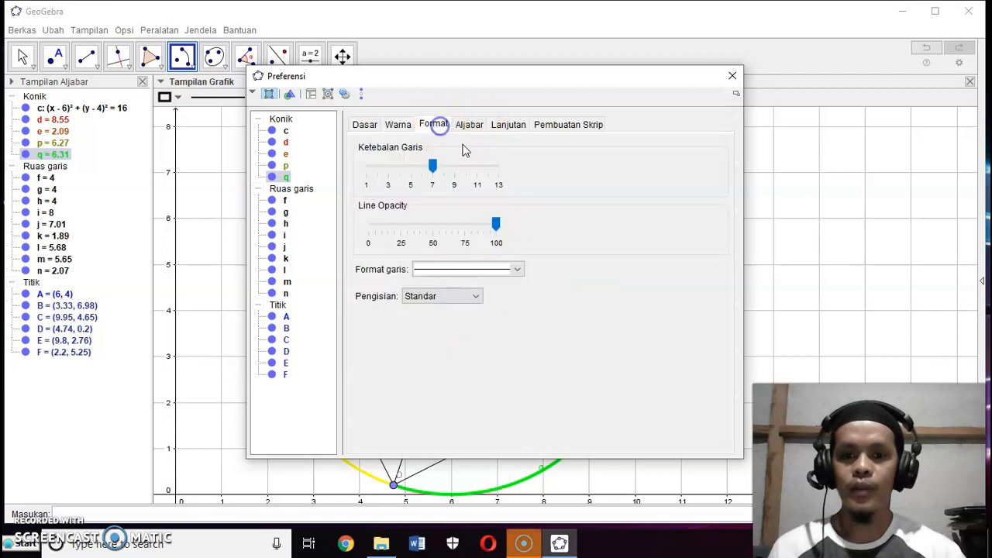
click(731, 75)
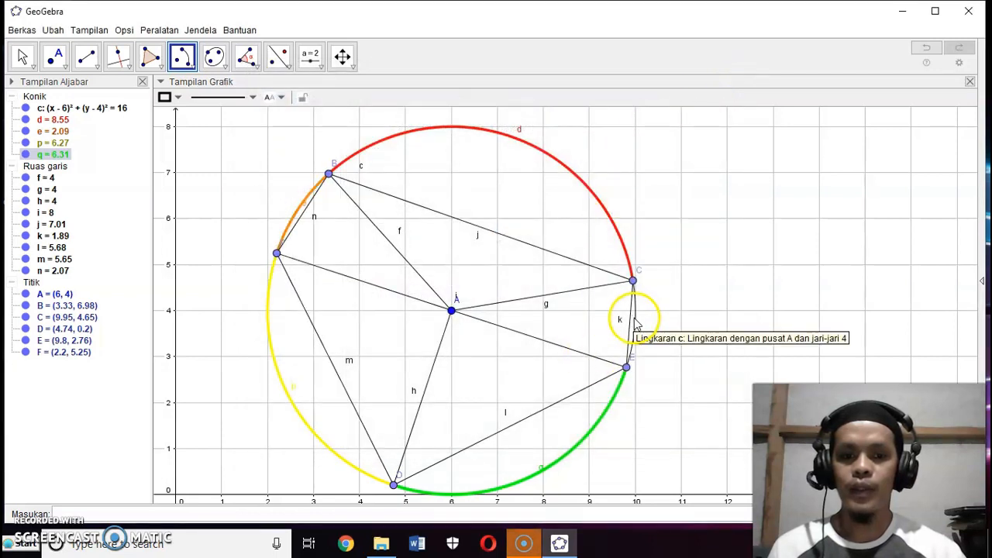
Step: Draw a circular arc centred on A from point E to point C, and style it blue with line thickness 7
click(451, 310)
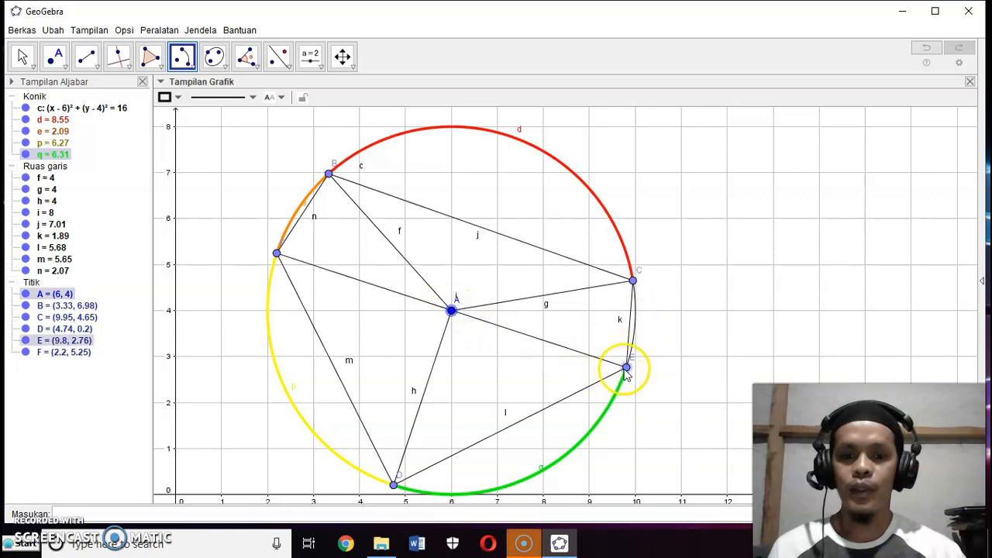
click(634, 282)
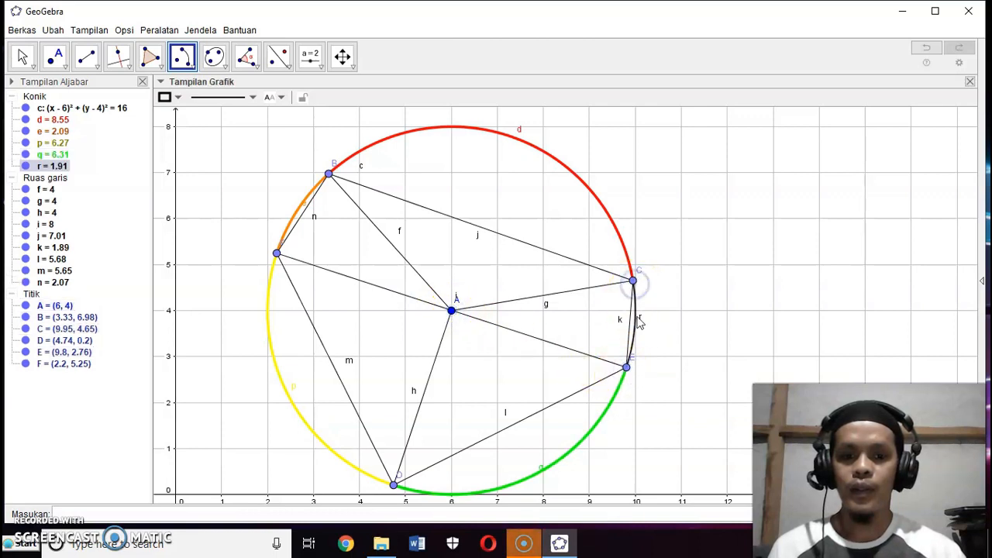
right_click(637, 320)
click(663, 457)
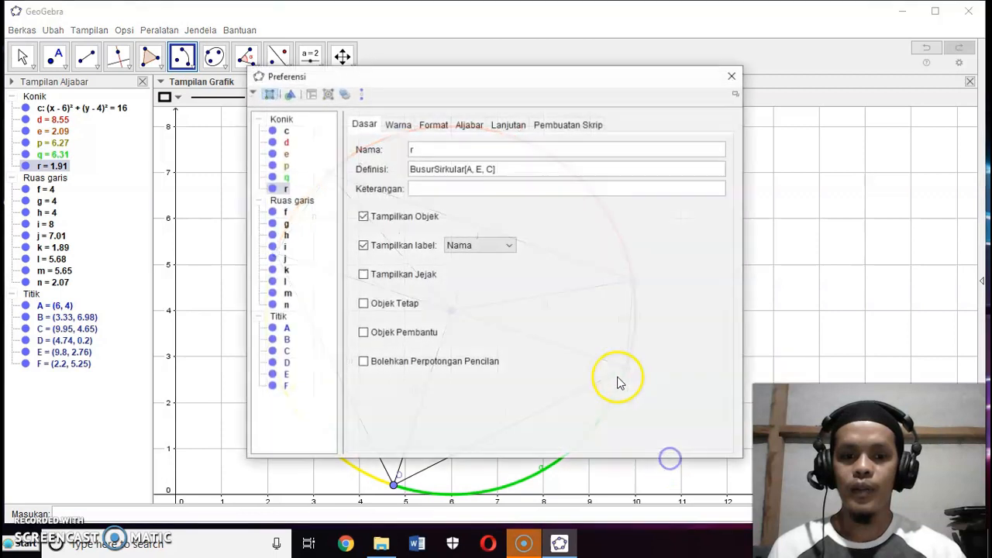
click(398, 124)
click(378, 225)
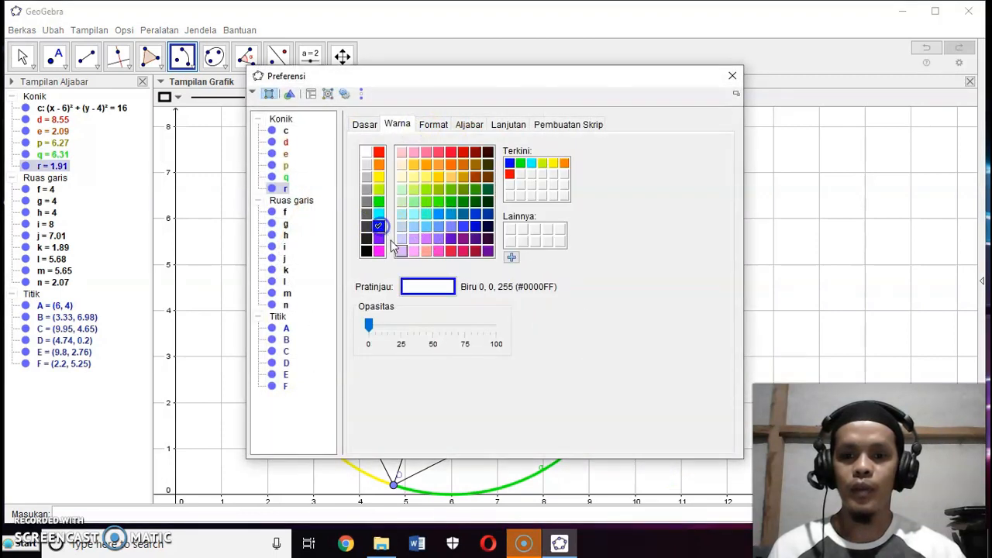
click(433, 123)
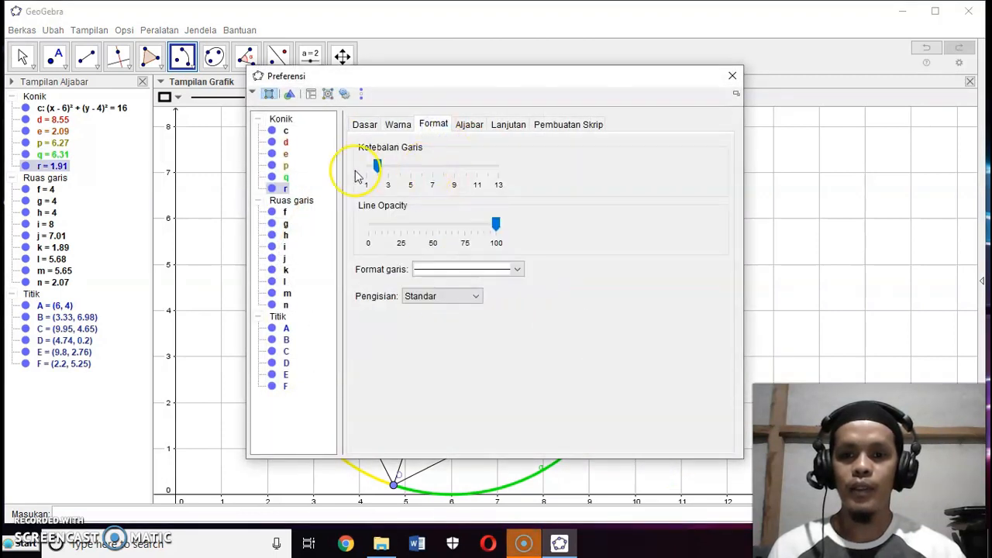
drag(380, 170, 435, 176)
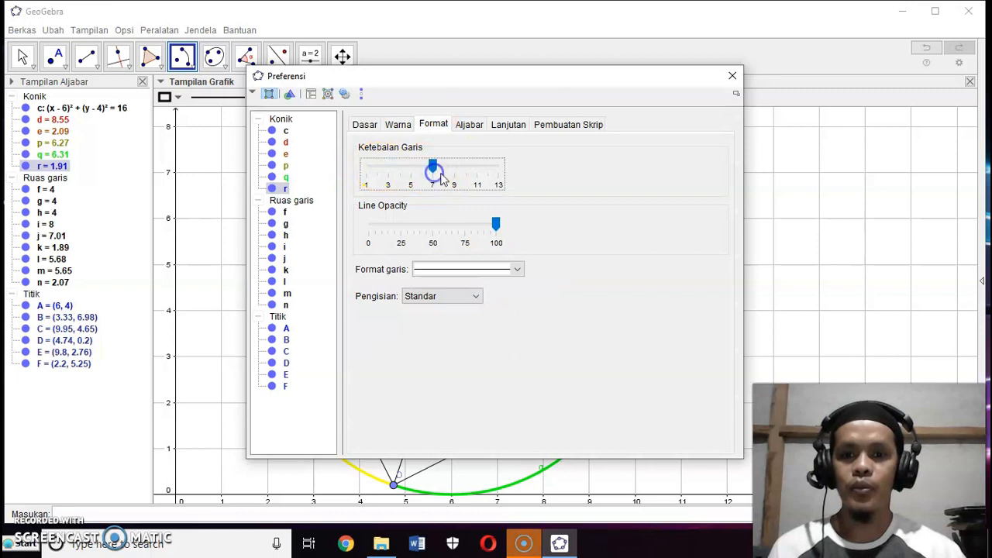
click(731, 75)
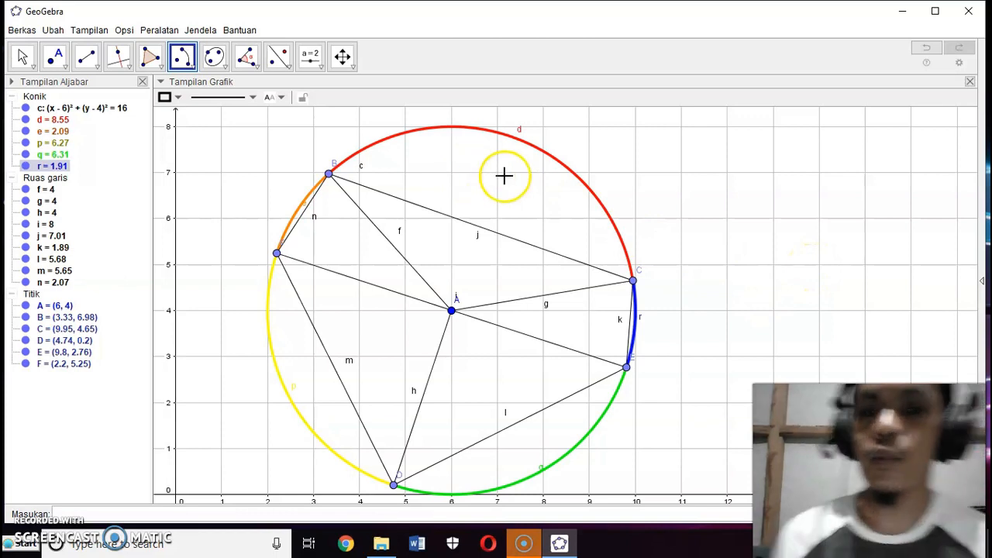
Step: Draw a circular sector centred on A from point C to point B
click(183, 62)
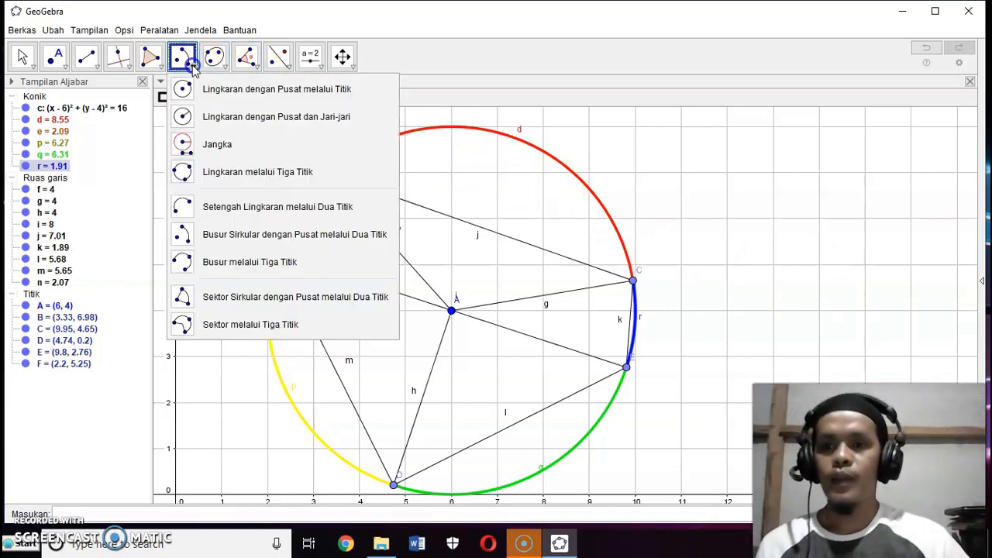
click(234, 305)
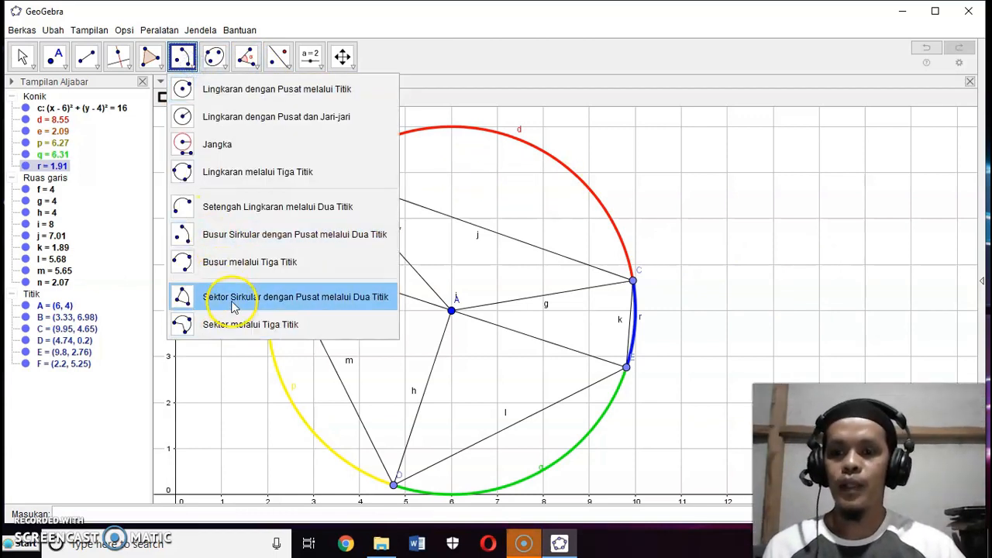
click(321, 311)
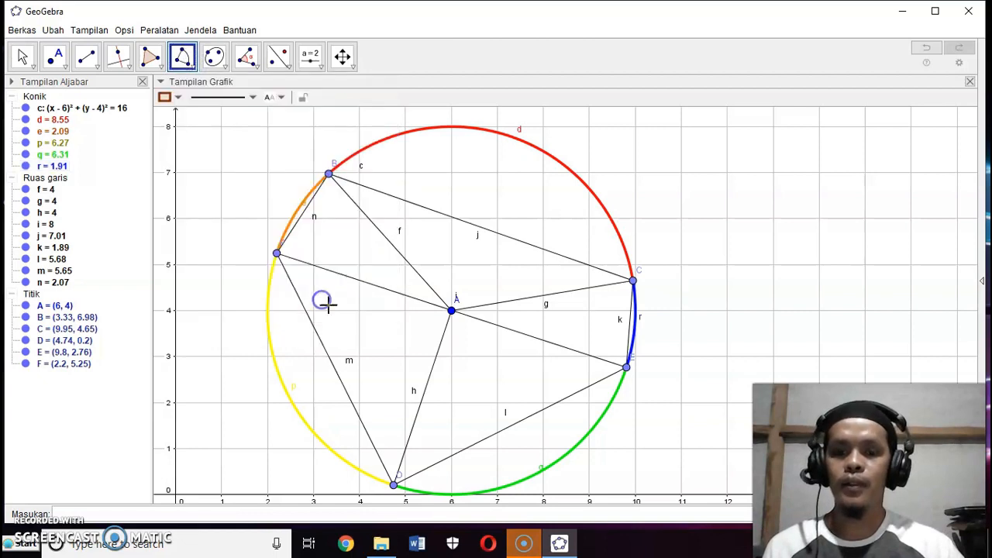
click(452, 312)
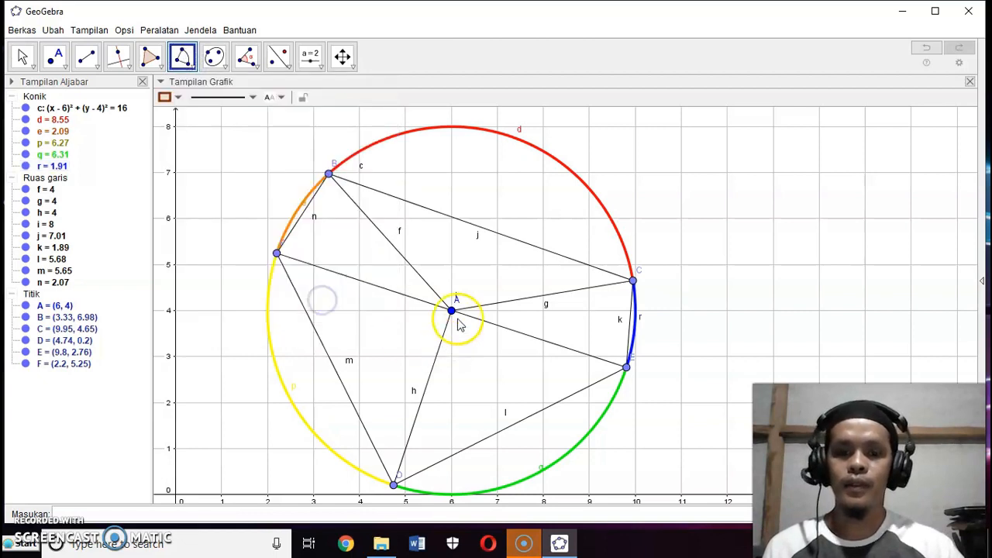
click(633, 281)
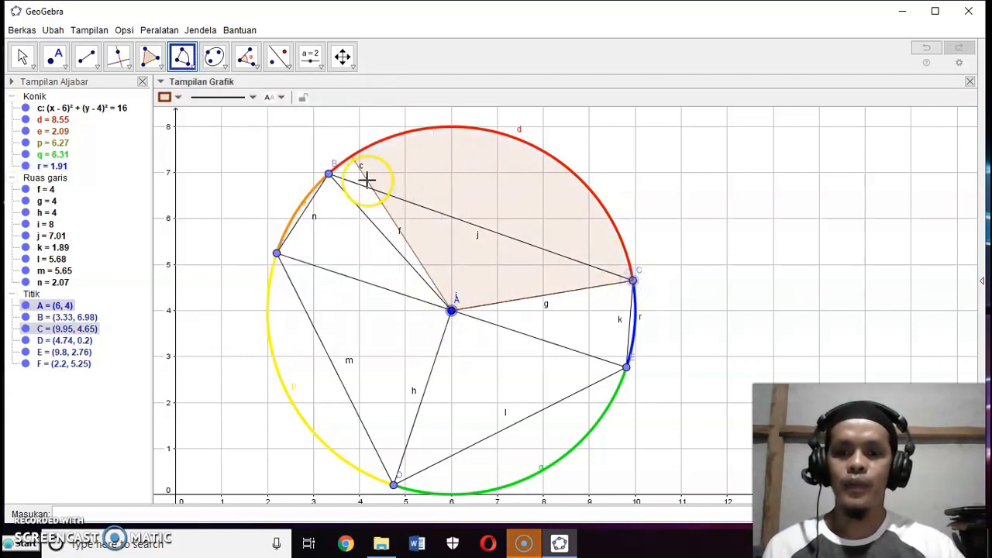
click(330, 174)
click(330, 175)
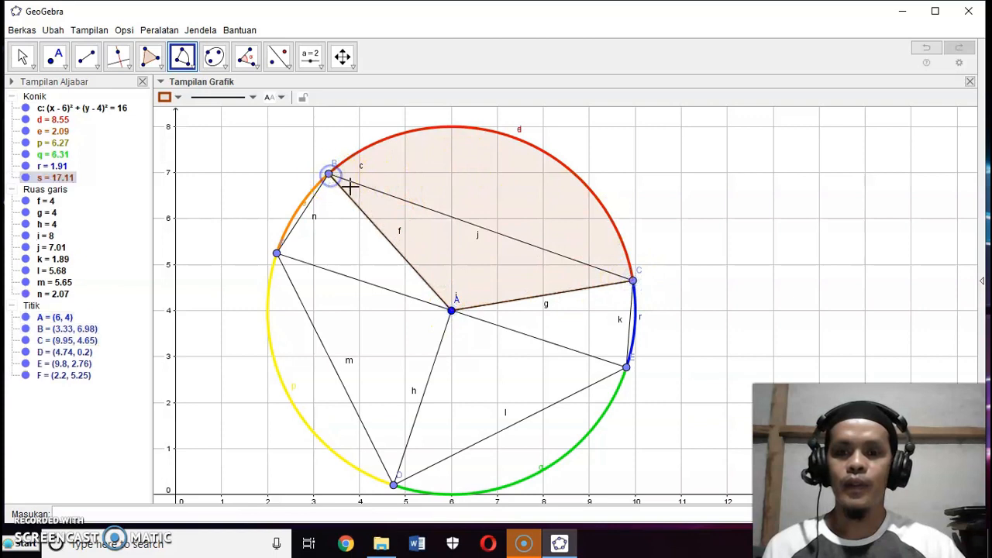
Step: Colour the sector between C and B blue and set its fill opacity to 50
right_click(489, 204)
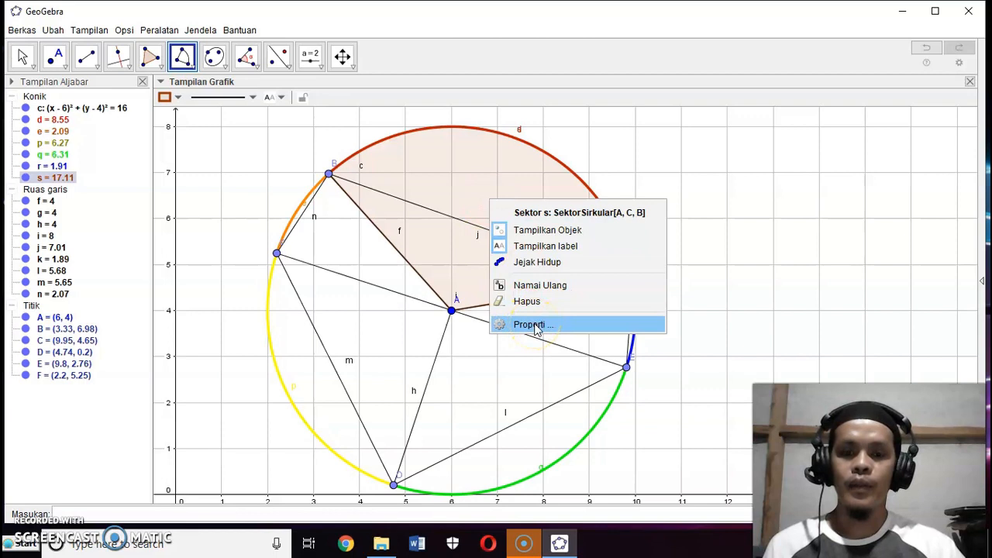
click(533, 324)
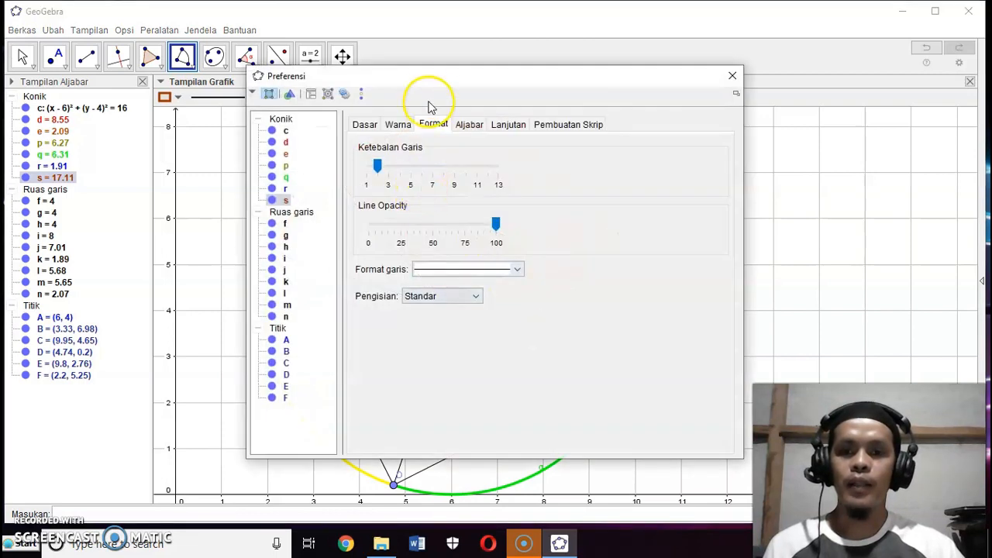
drag(427, 83, 482, 48)
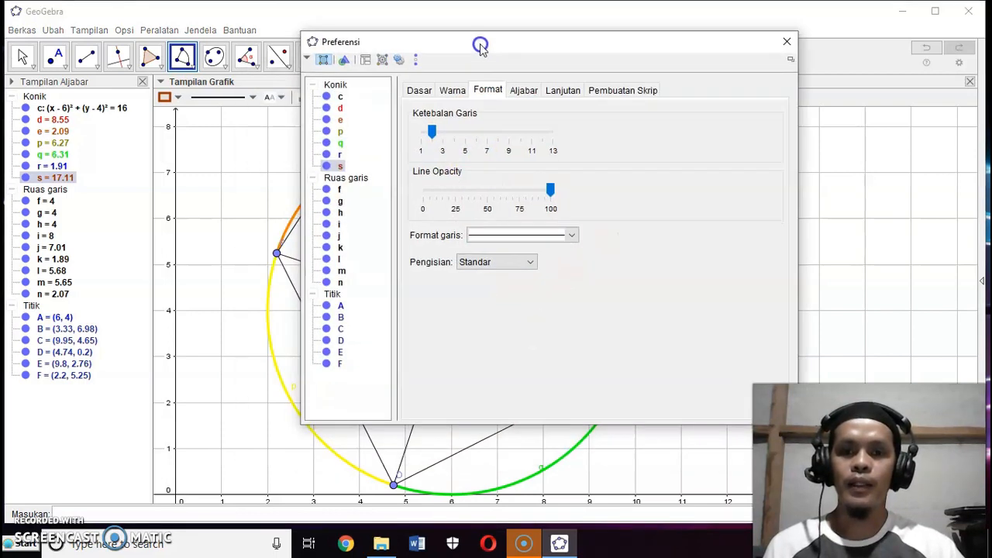
click(452, 90)
click(433, 193)
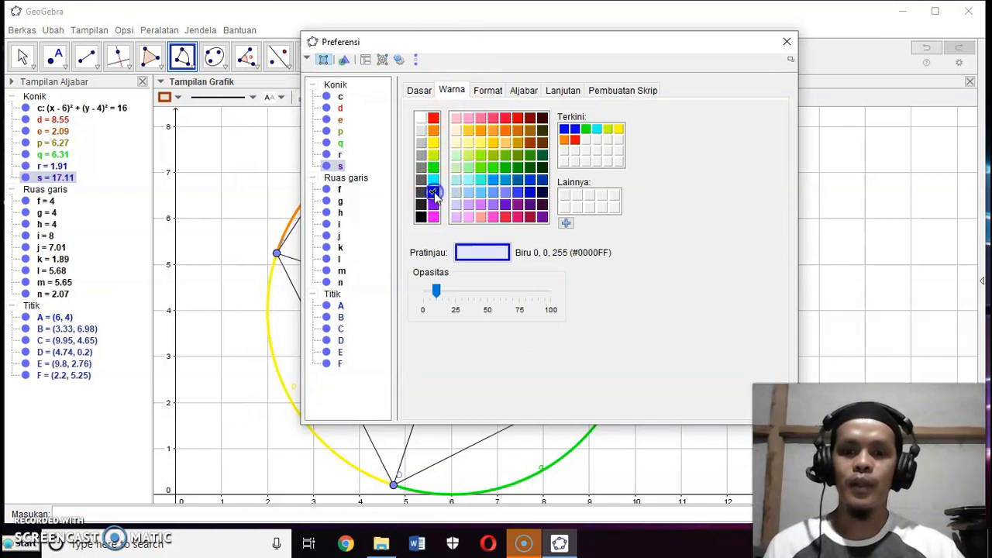
drag(438, 292, 483, 306)
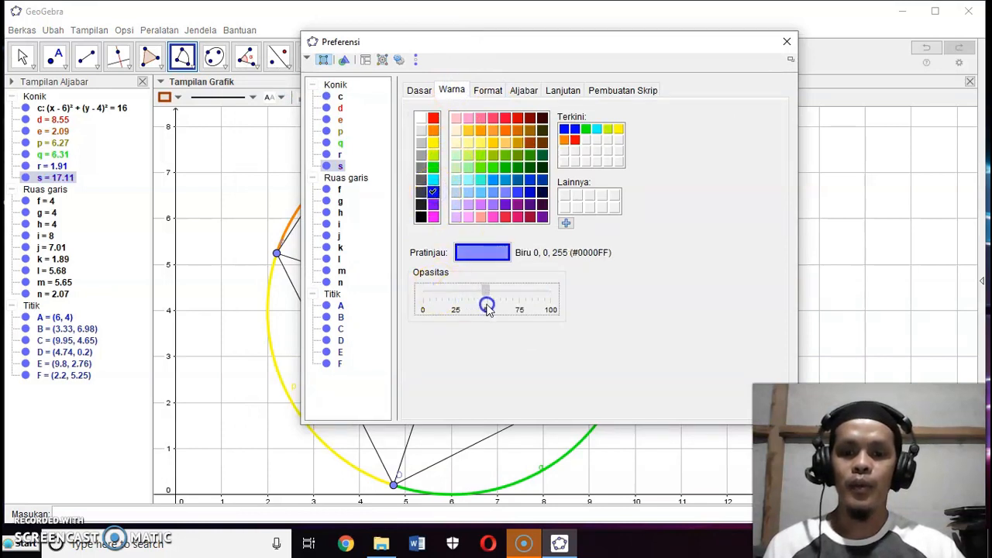
click(787, 41)
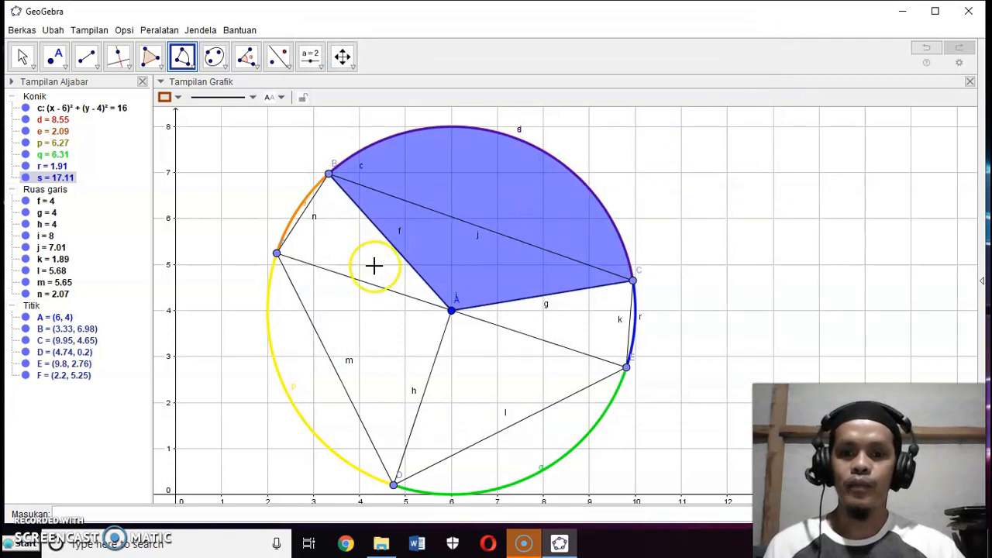
Step: Draw a circular sector centred on A from point B to point F, coloured red with fill opacity 50
click(328, 173)
click(277, 253)
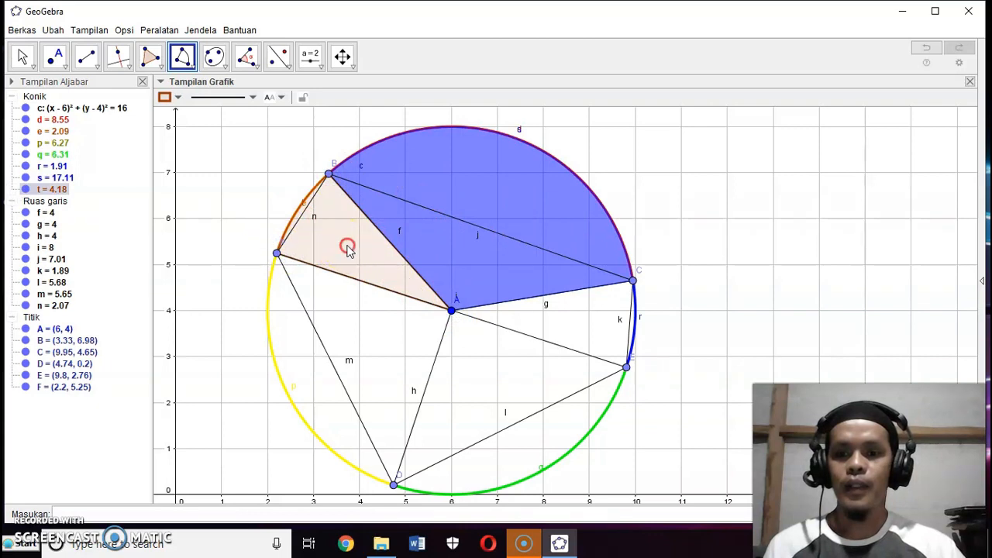
right_click(348, 249)
click(388, 372)
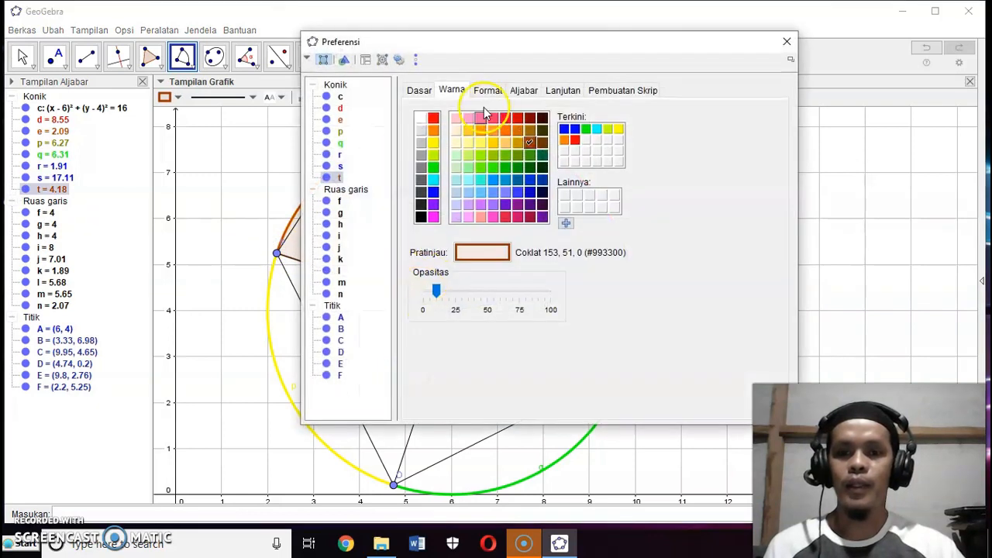
click(433, 119)
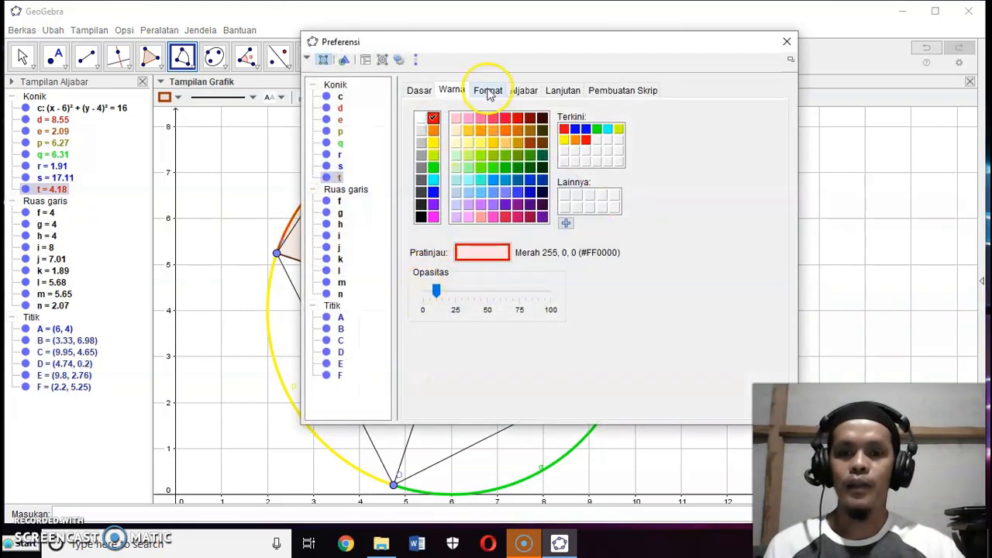
drag(444, 292, 490, 300)
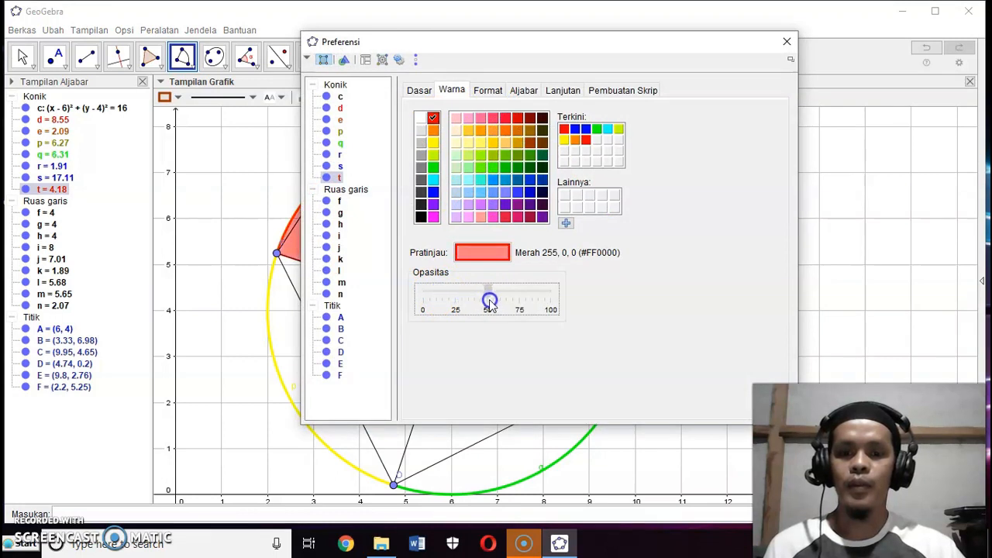
click(787, 41)
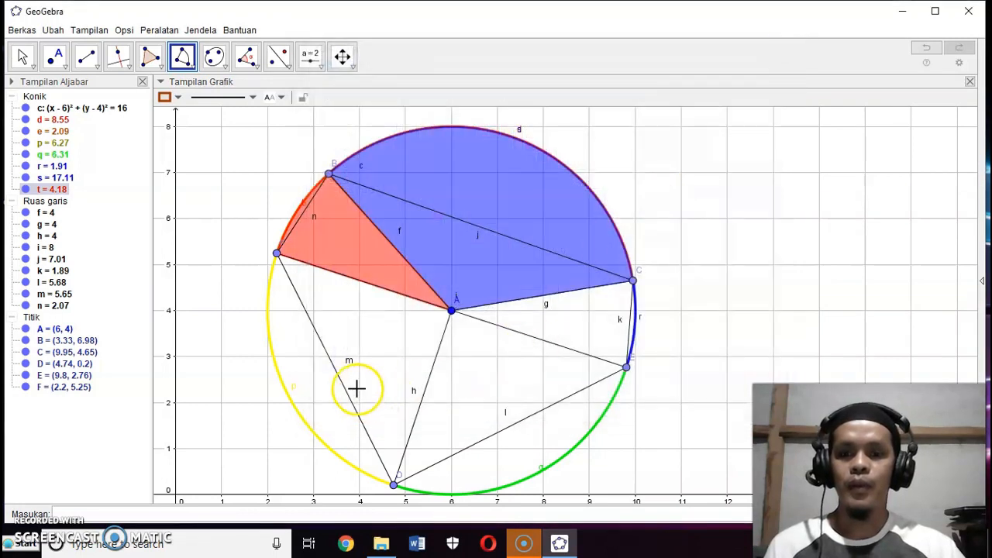
Step: Draw a circular sector centred on A from point F to point D and colour it green
click(451, 310)
click(277, 252)
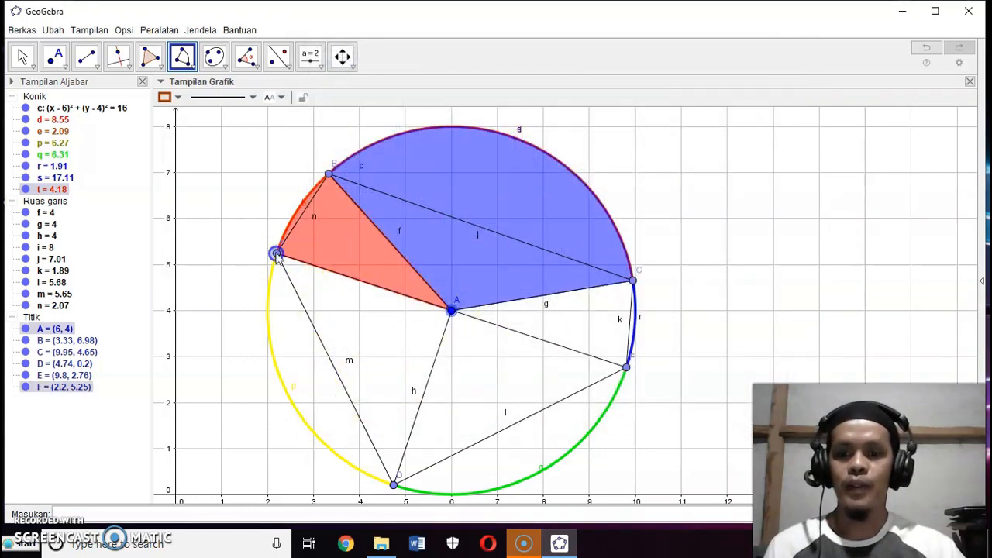
click(392, 483)
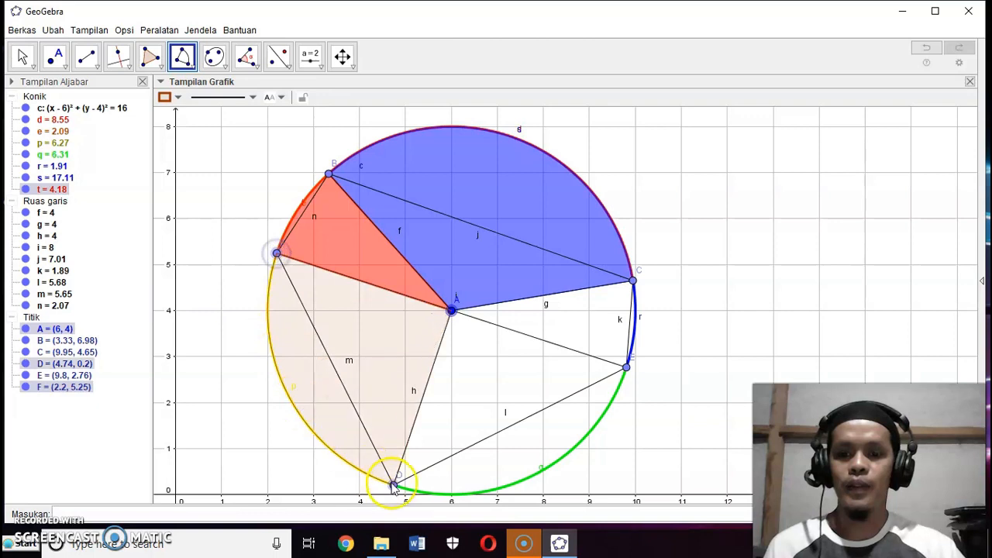
right_click(361, 355)
click(410, 471)
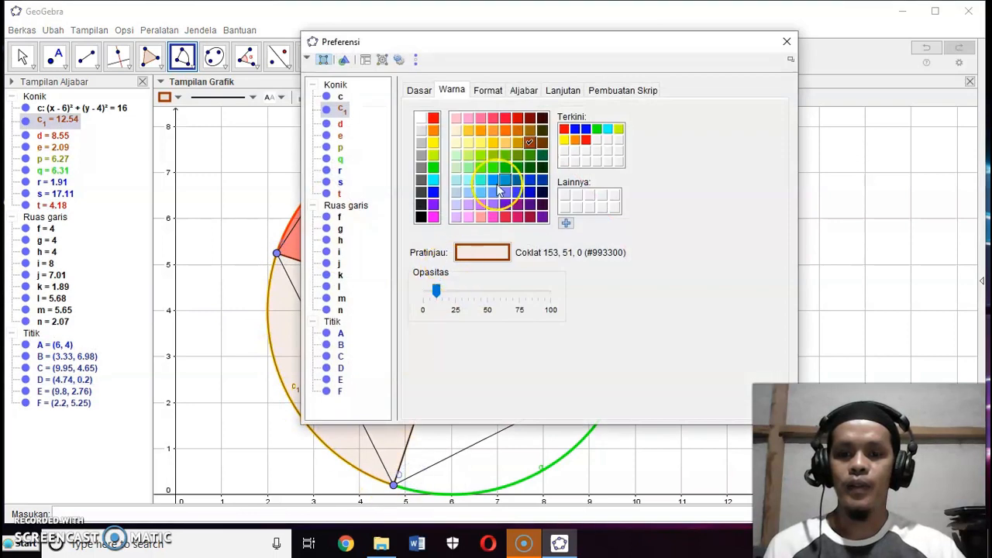
click(435, 167)
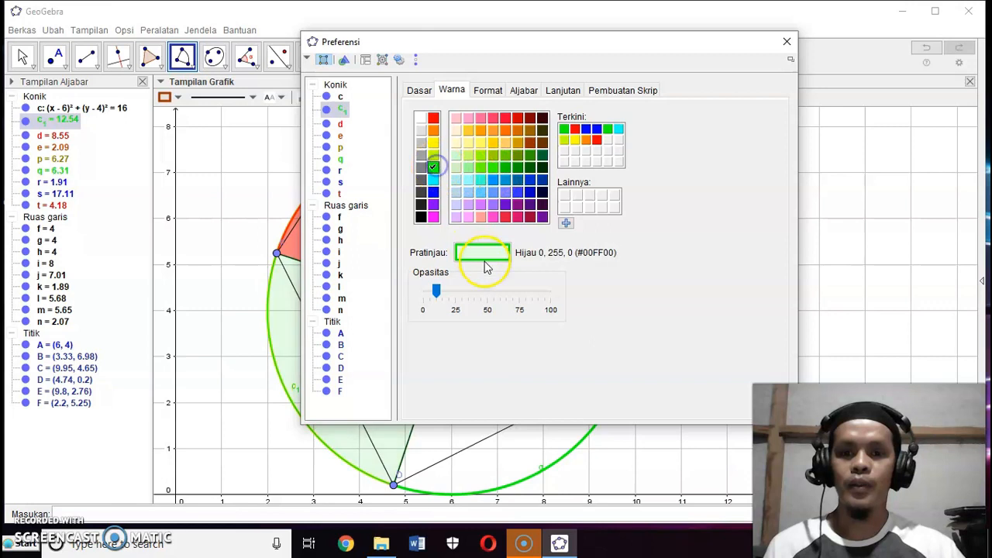
Step: Set the green sector's line thickness to 7 and its fill opacity to 50
click(487, 91)
drag(433, 131, 486, 140)
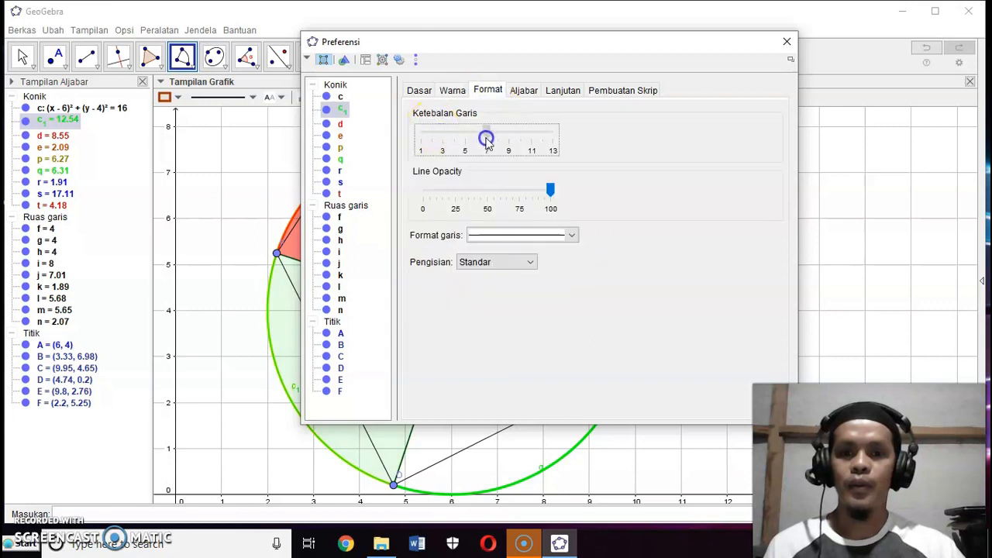
click(442, 93)
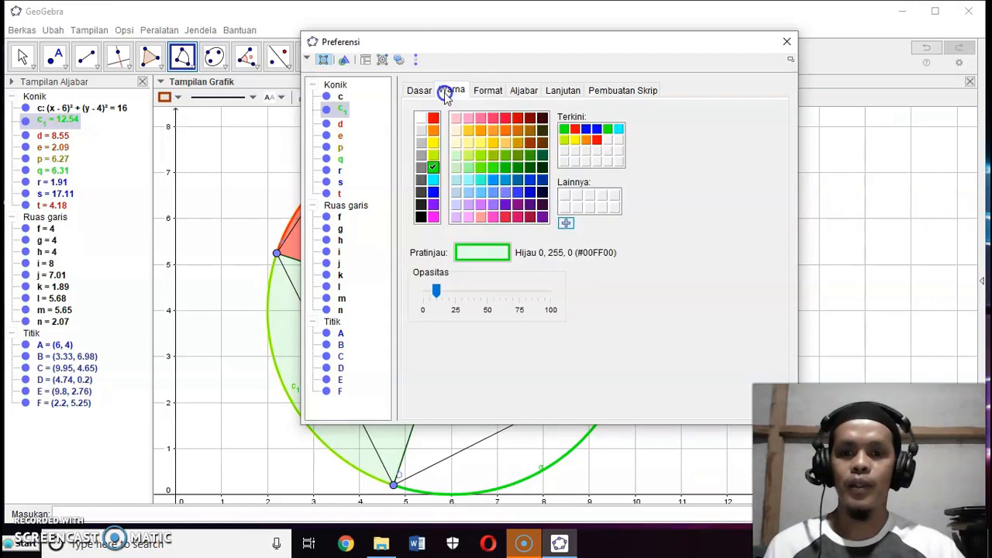
drag(435, 290, 485, 301)
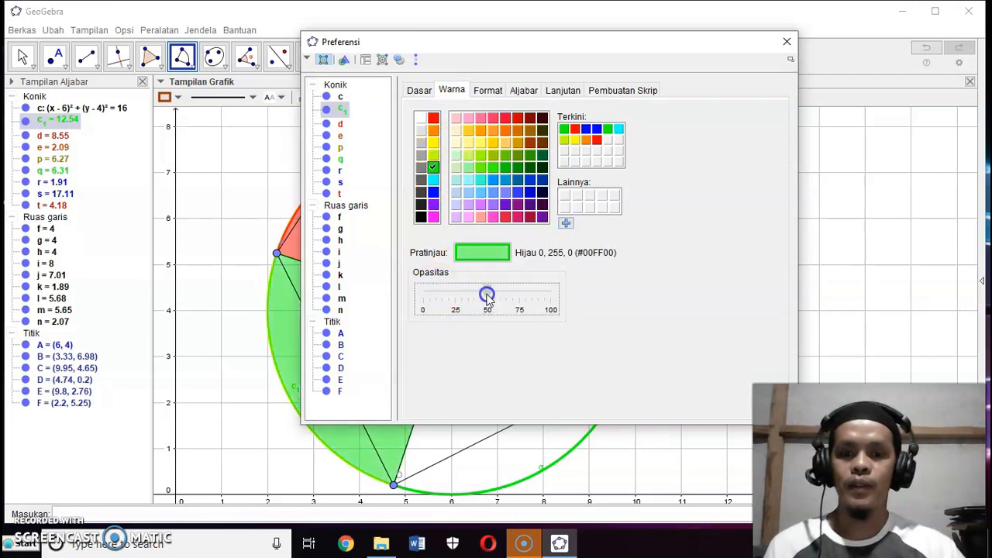
click(786, 41)
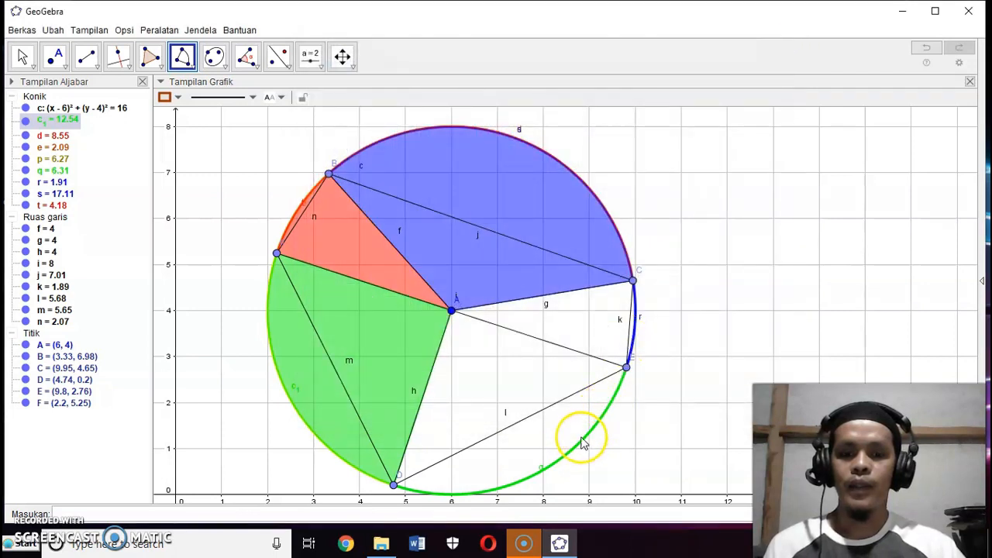
Step: Draw a circular sector centred on A from point D to point E, coloured yellow with fill opacity 50
click(452, 310)
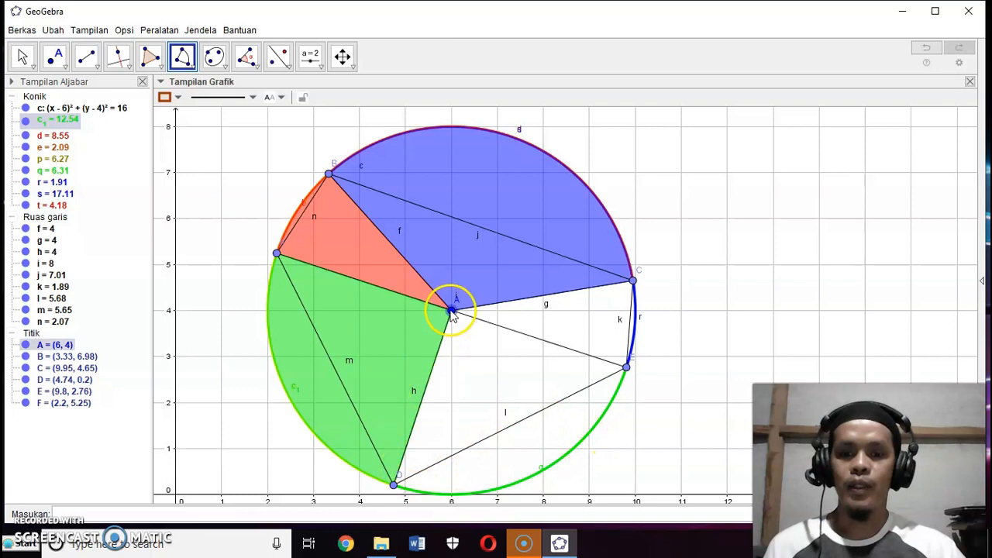
click(392, 484)
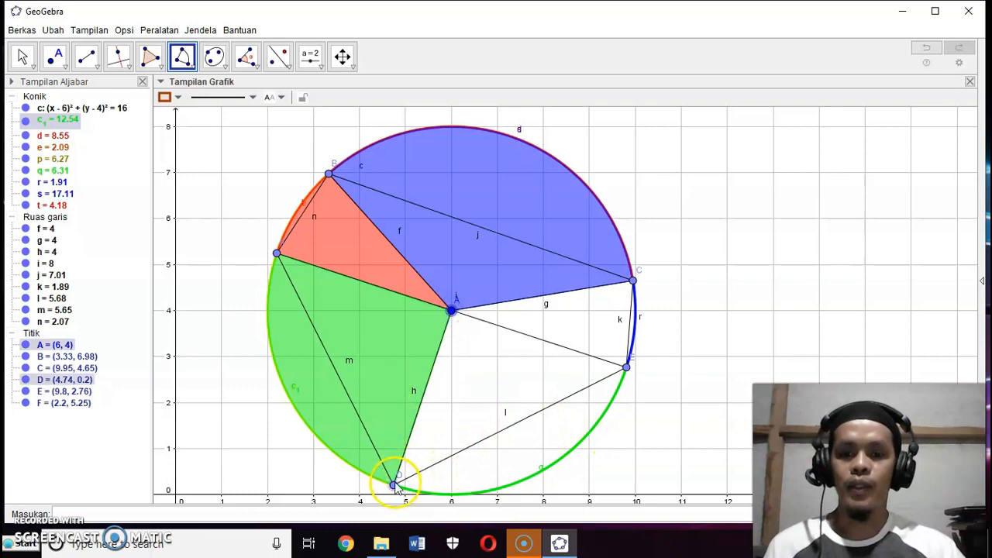
click(625, 368)
right_click(501, 374)
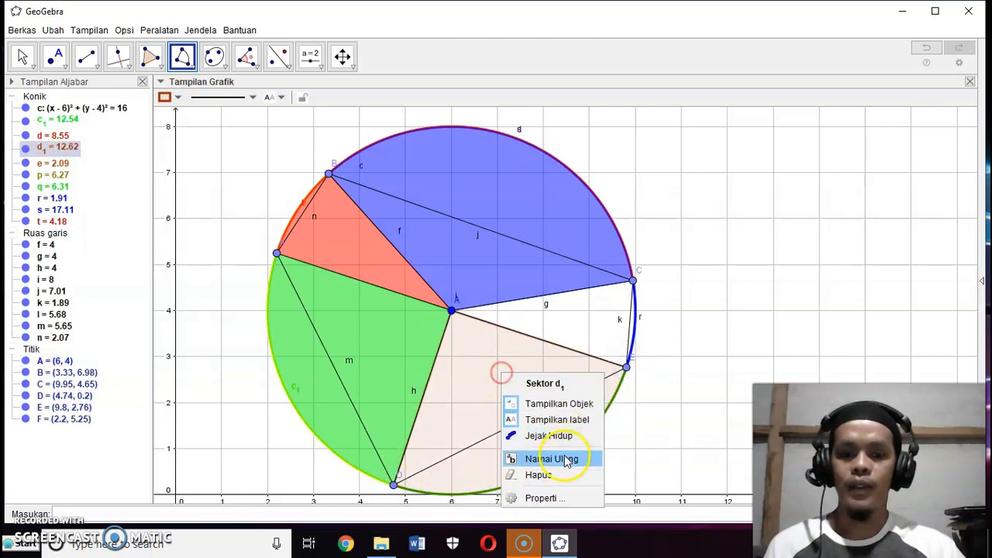
click(546, 497)
click(433, 144)
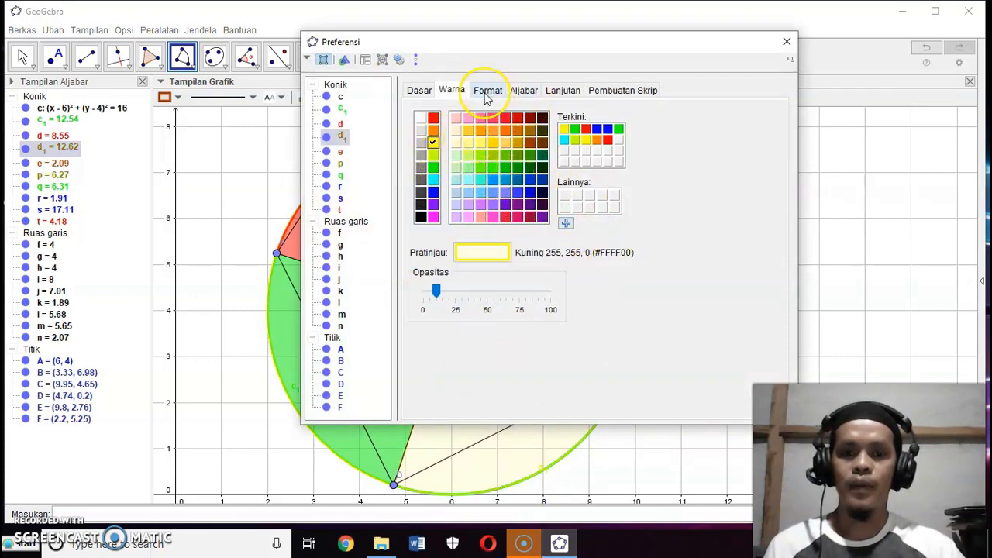
drag(439, 293, 486, 302)
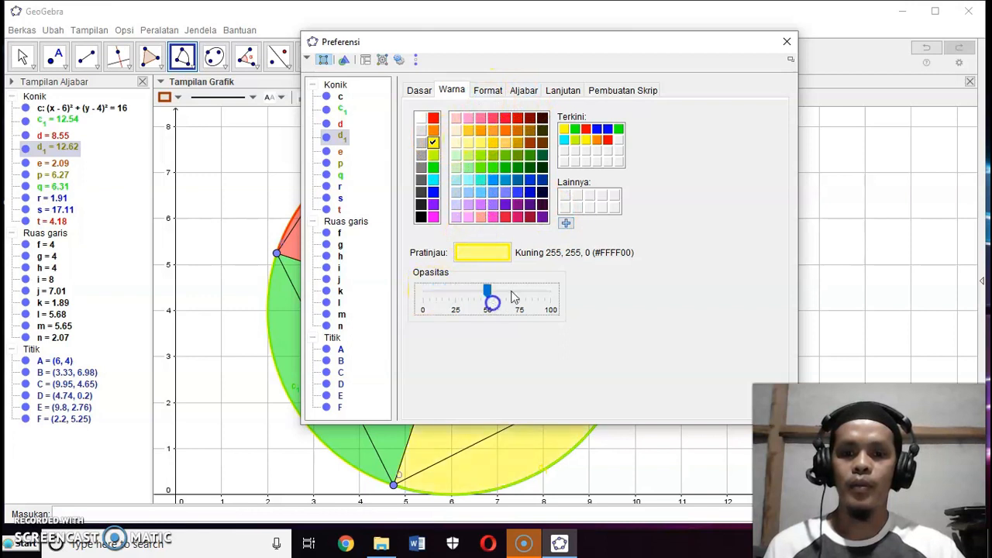
click(787, 41)
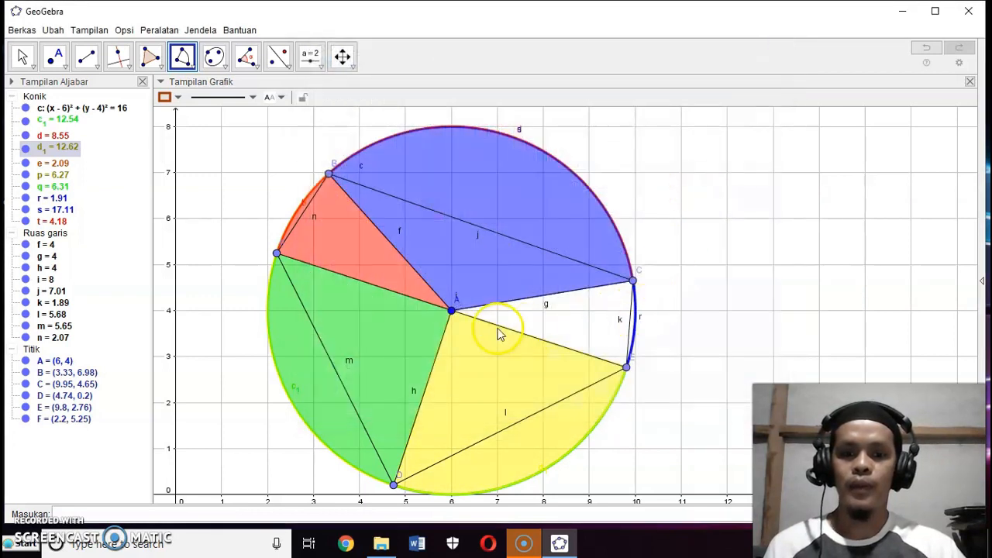
Step: Draw a circular sector centred on A from point E to point C, coloured dark red (#990033) with fill opacity 50
click(451, 310)
click(626, 366)
click(632, 281)
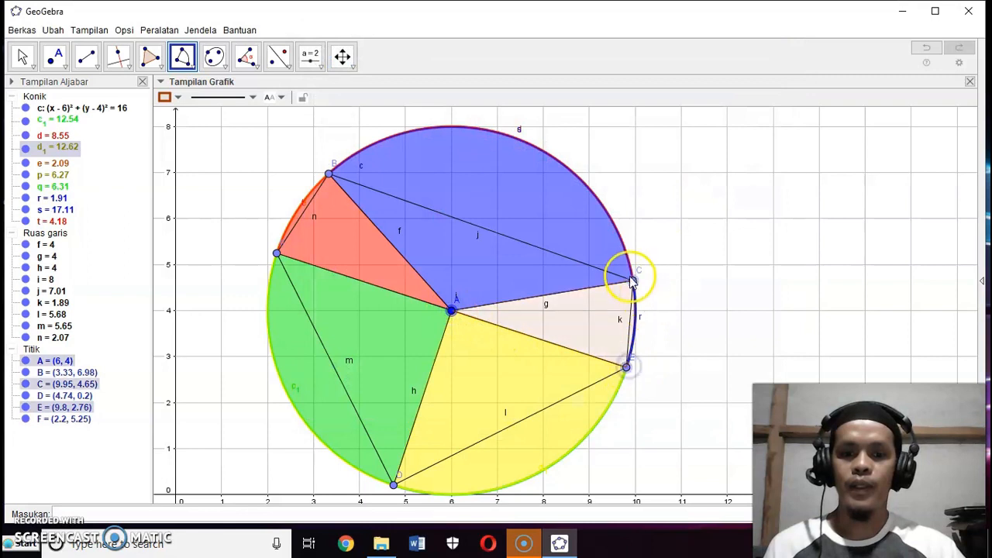
right_click(585, 309)
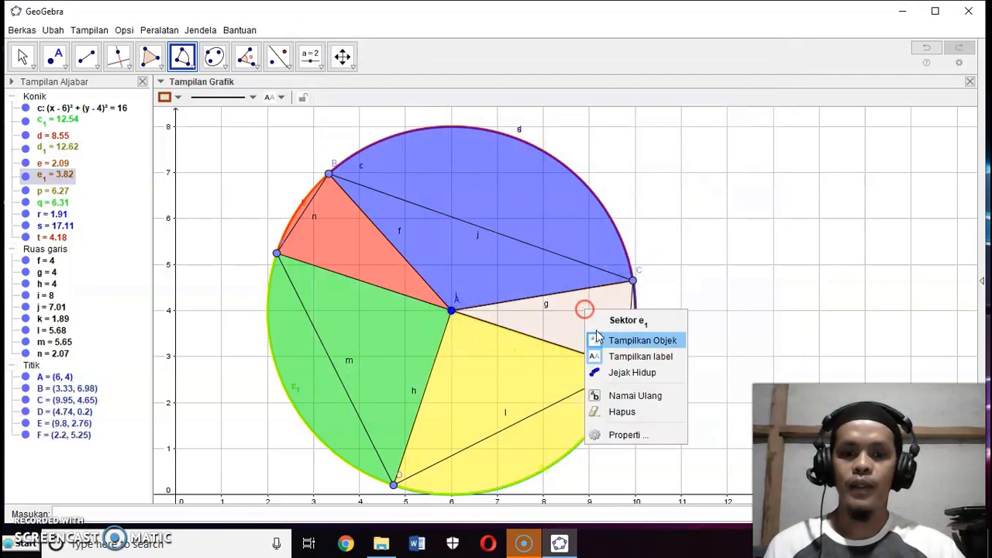
click(625, 436)
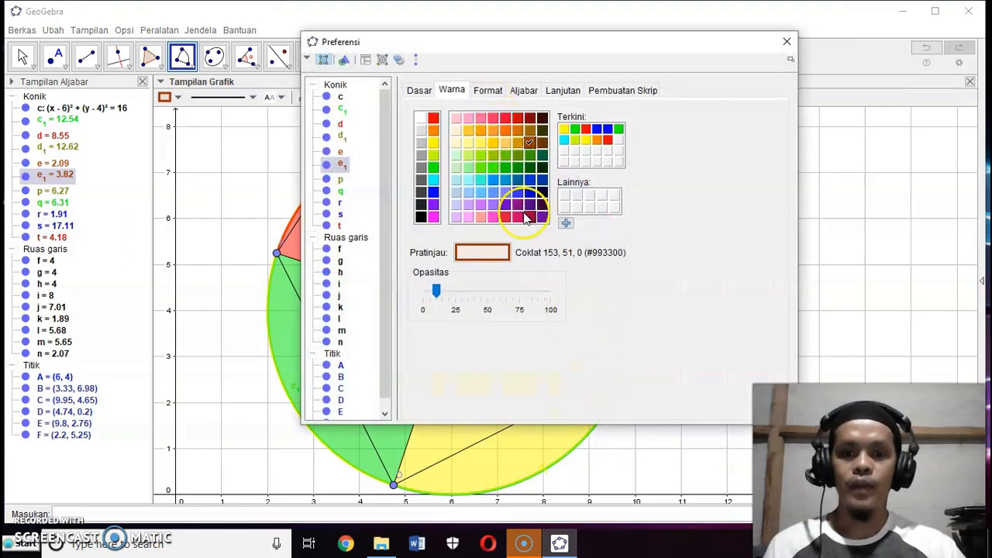
click(529, 217)
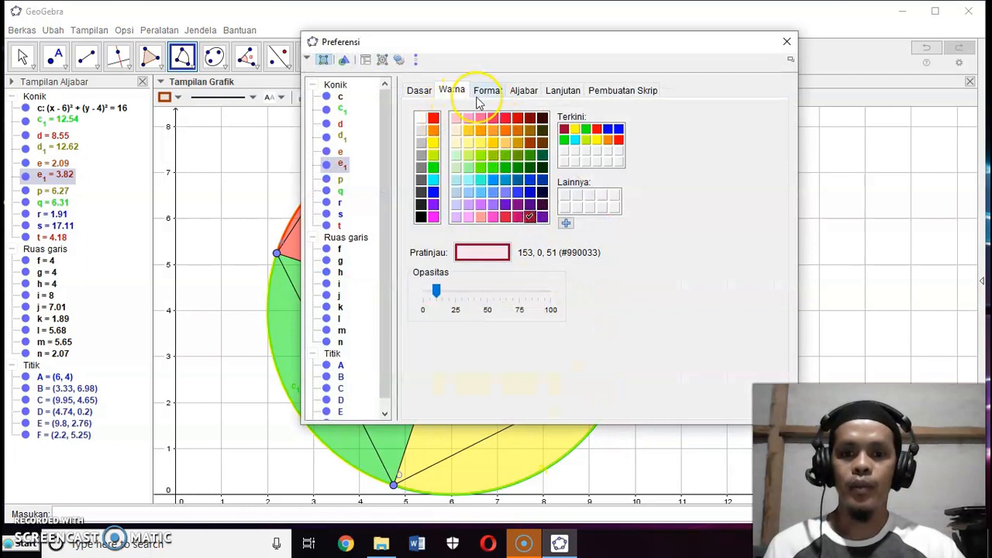
drag(449, 287, 486, 302)
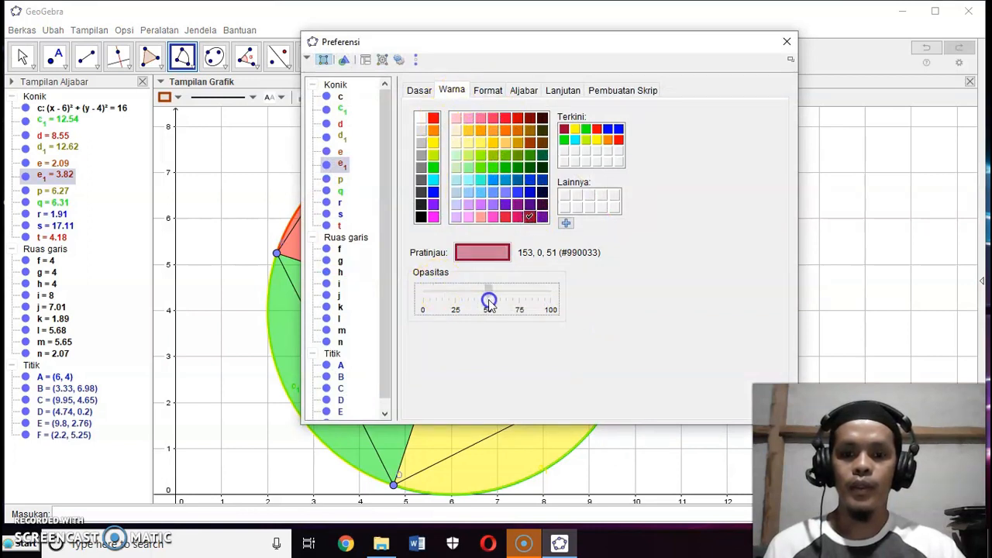
click(786, 41)
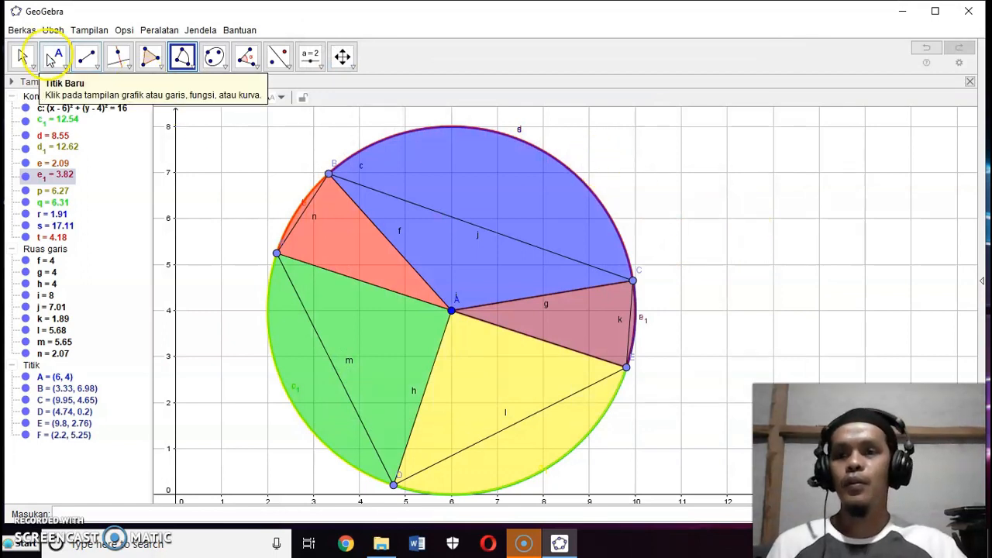
Step: Construct a line through centre A perpendicular to the chord between D and E
key(Escape)
click(690, 194)
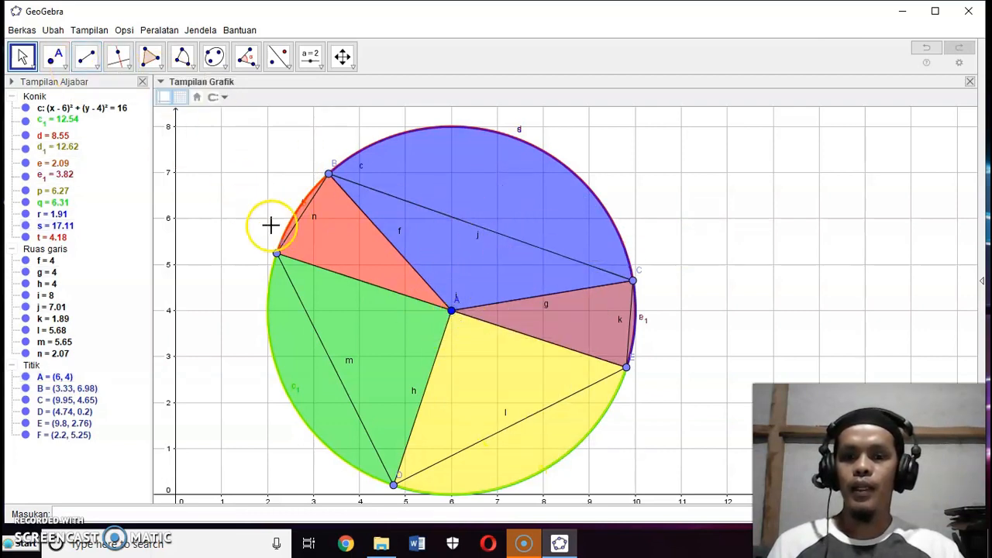
click(130, 69)
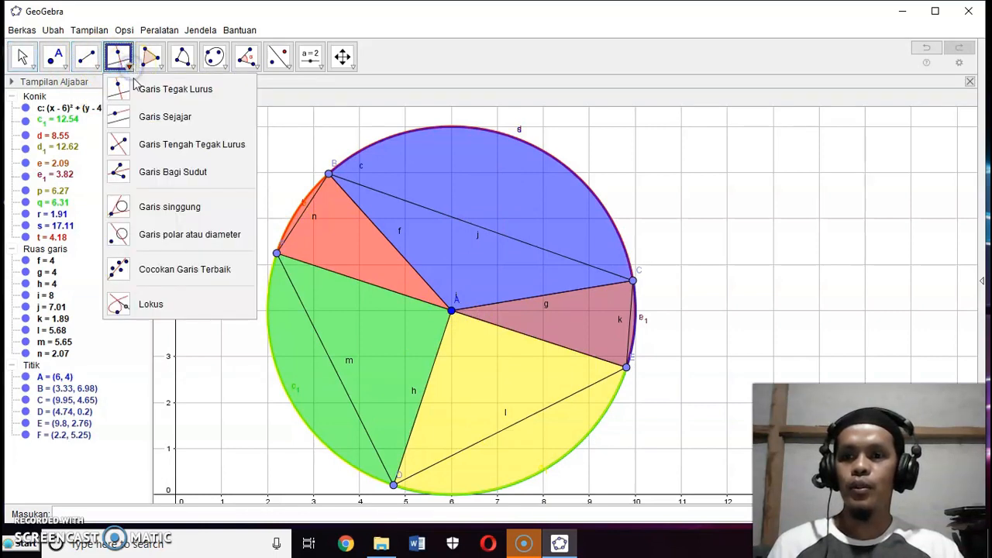
click(140, 96)
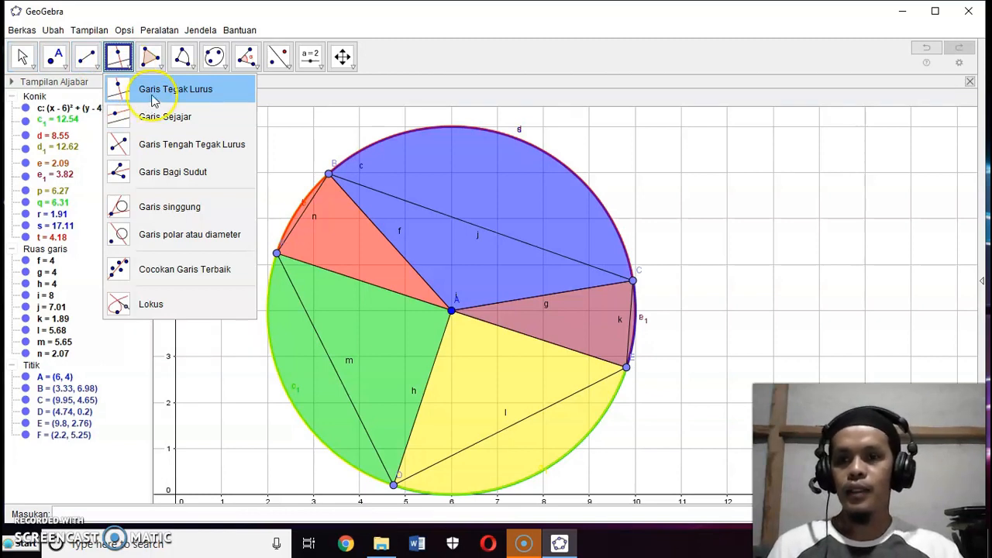
click(154, 99)
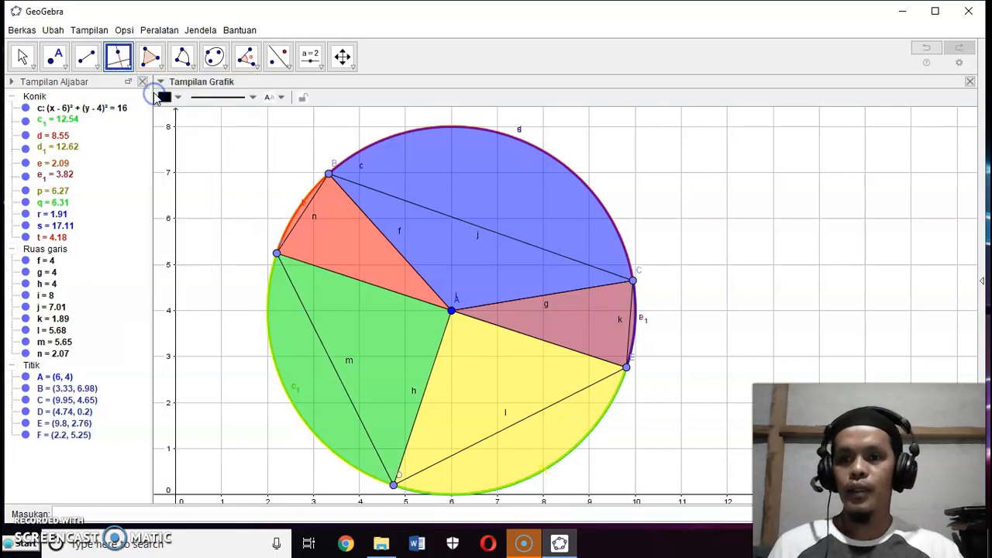
click(452, 312)
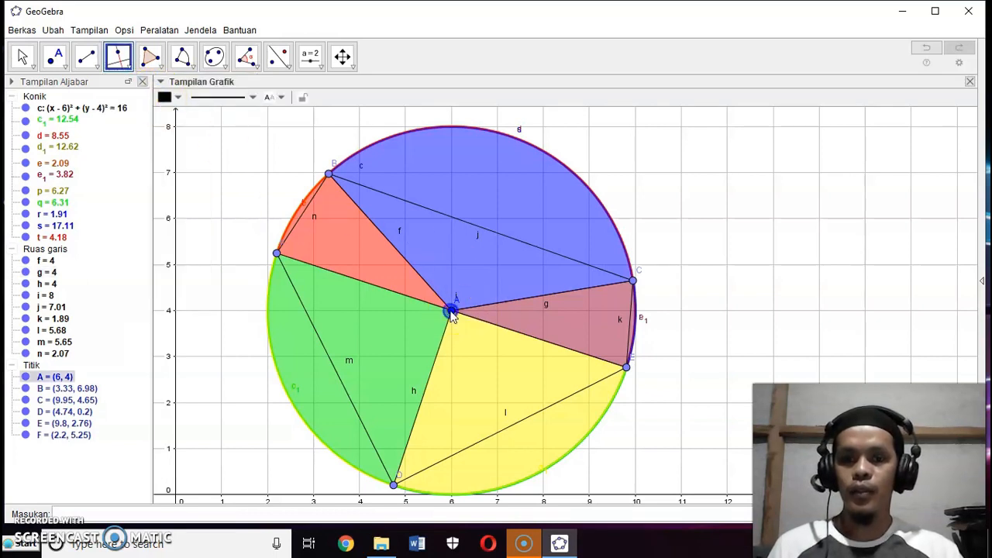
click(513, 425)
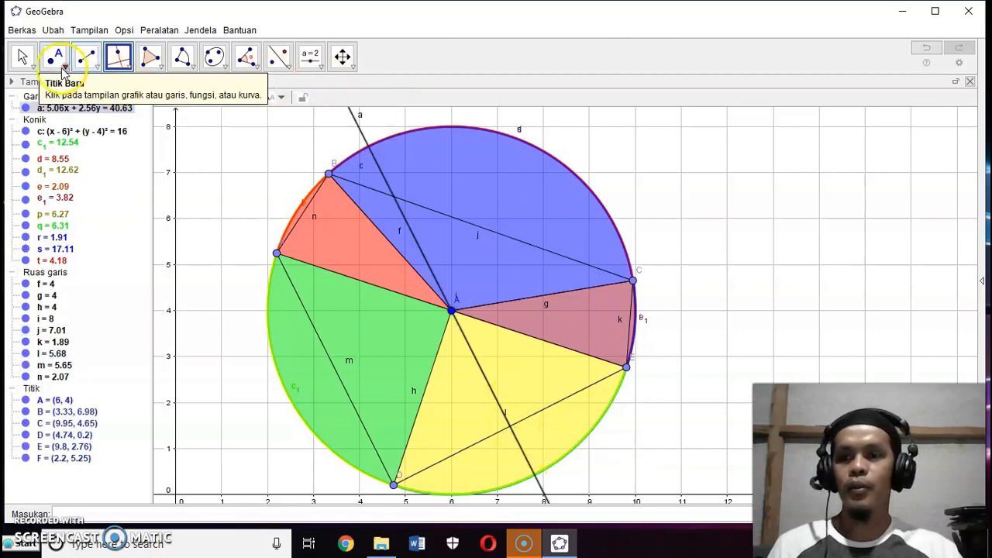
Step: Mark the intersection of the perpendicular line with chord DE, and hide the perpendicular line
click(65, 75)
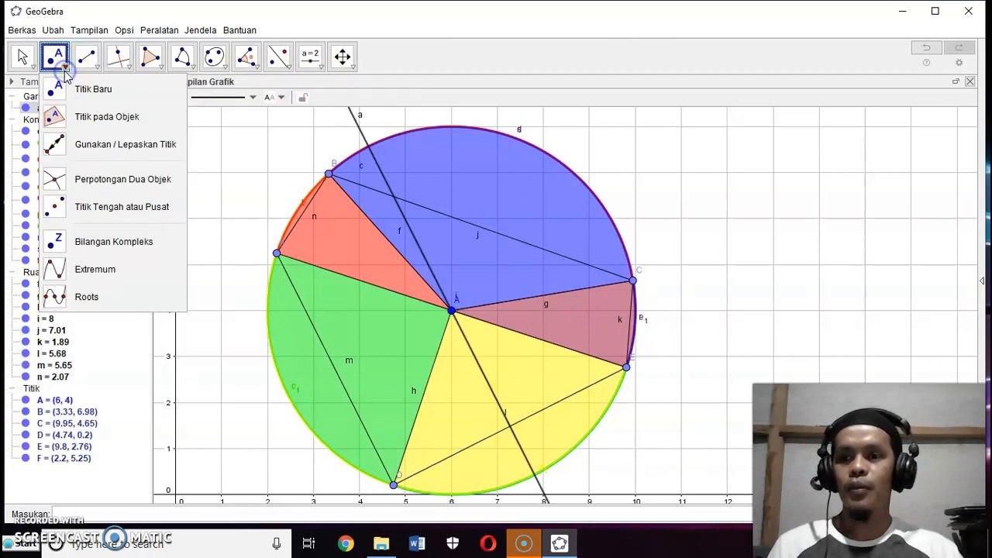
click(58, 180)
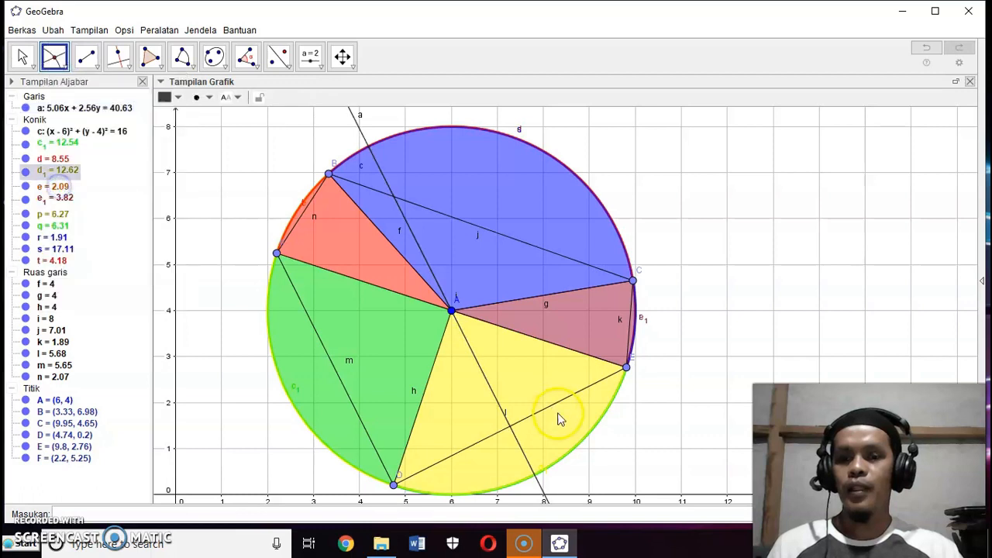
click(509, 426)
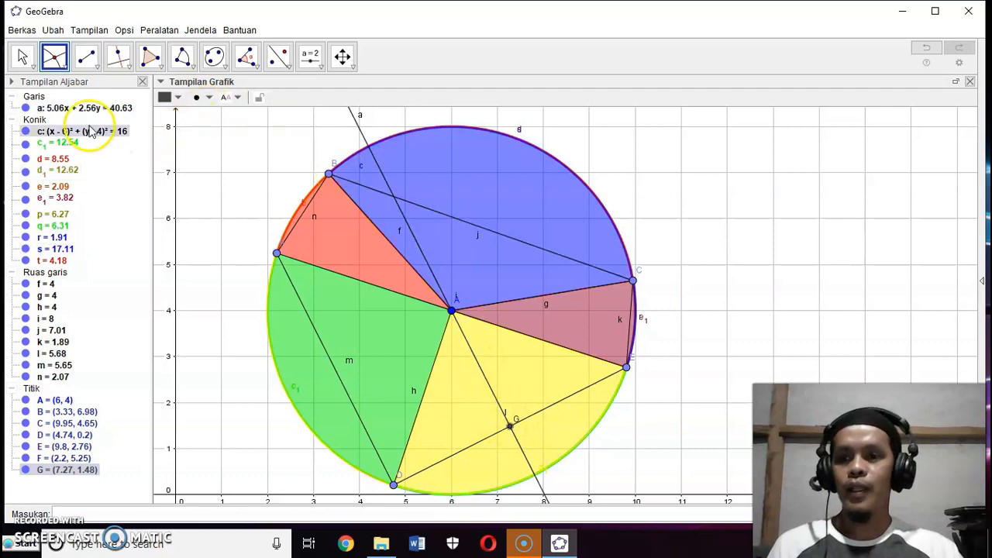
click(25, 108)
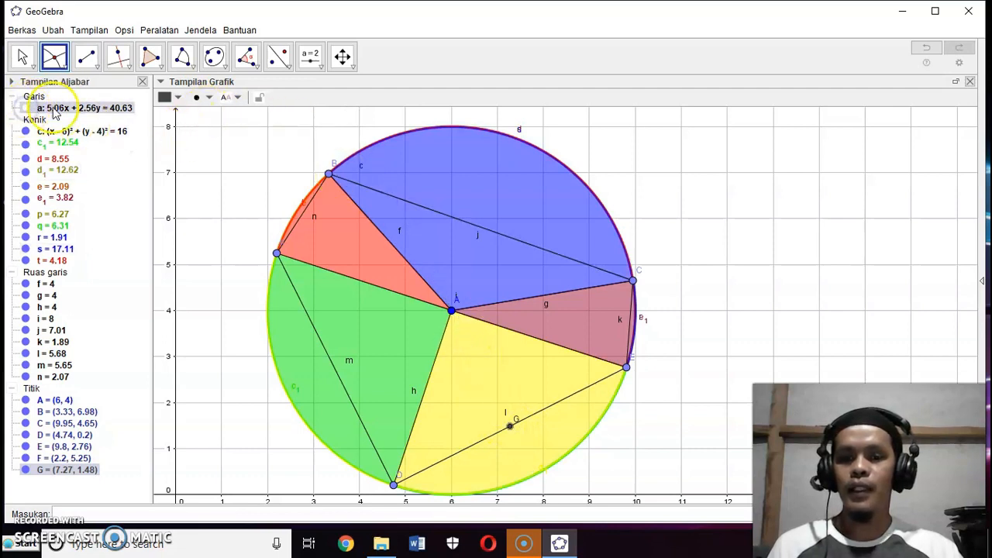
Step: Draw a segment from centre A to point G on chord DE
click(86, 56)
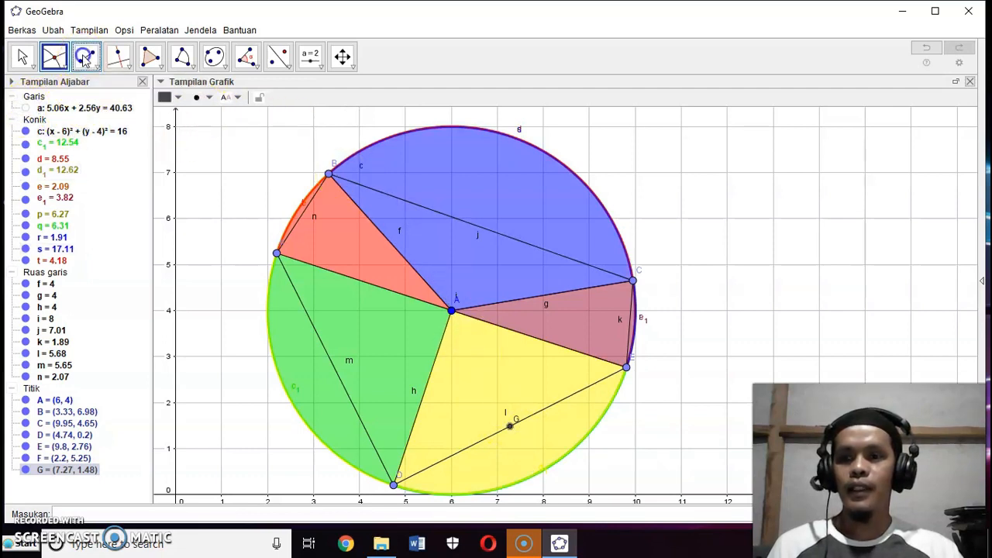
click(454, 312)
click(509, 425)
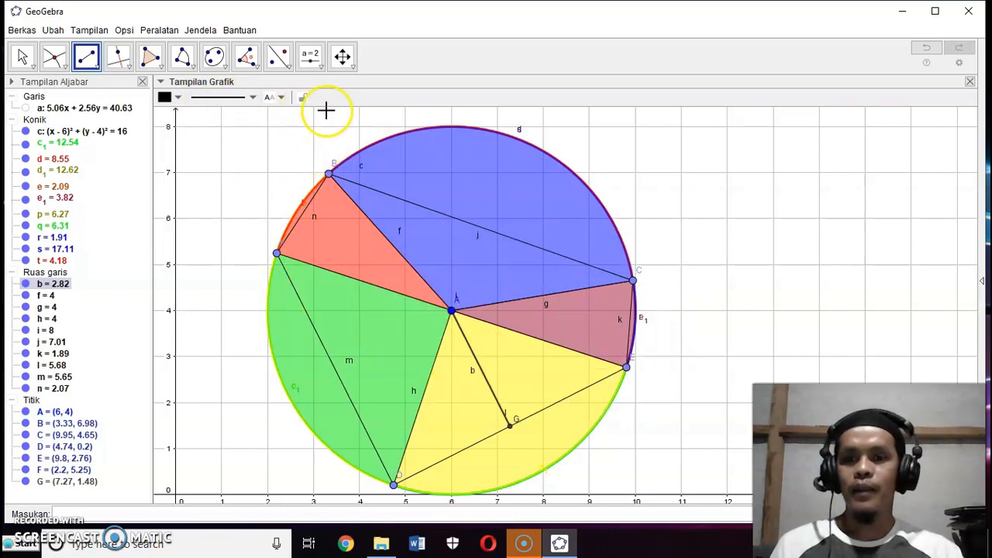
Step: Create a show/hide checkbox captioned "Titik Pusat" beside the circle, controlling point A
click(316, 64)
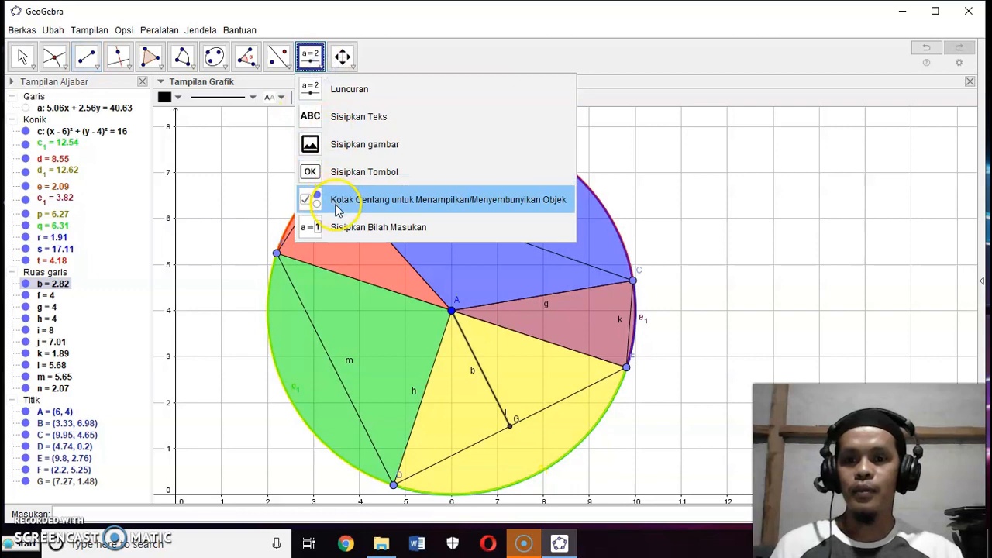
click(336, 204)
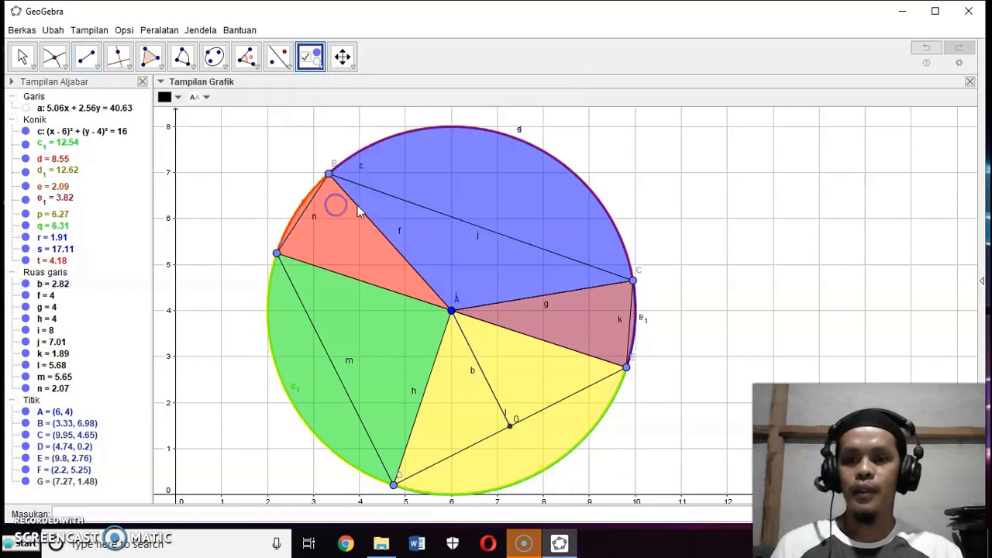
click(681, 126)
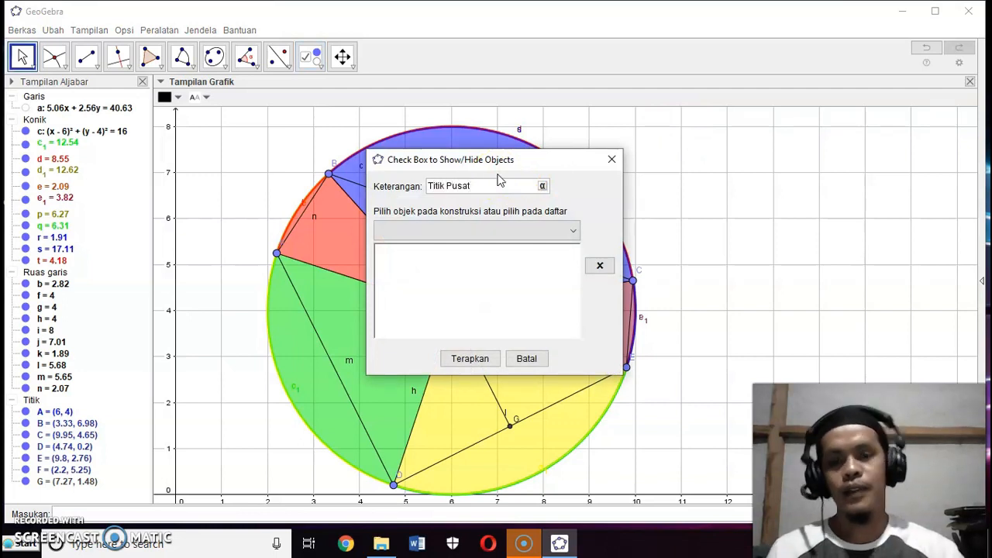
click(556, 233)
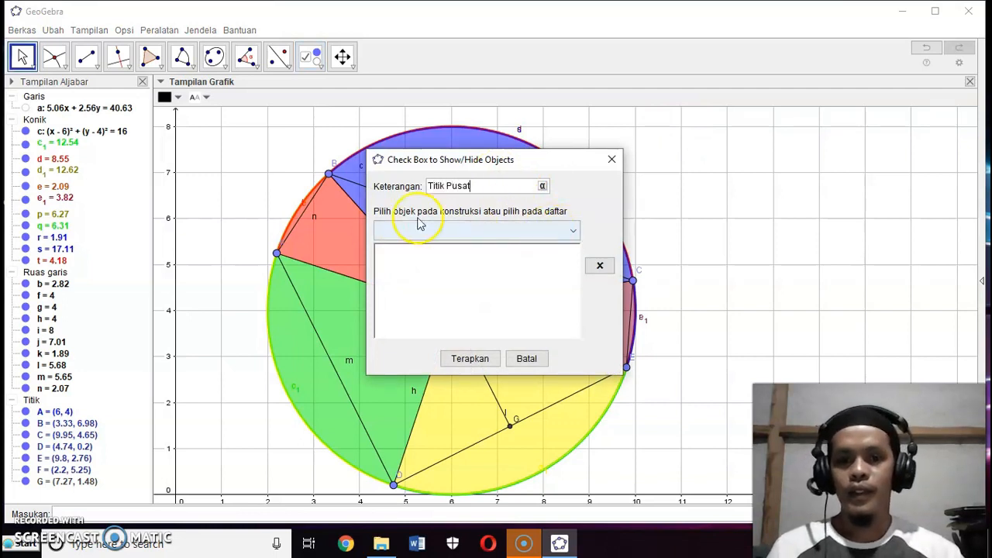
click(574, 231)
drag(571, 266, 575, 321)
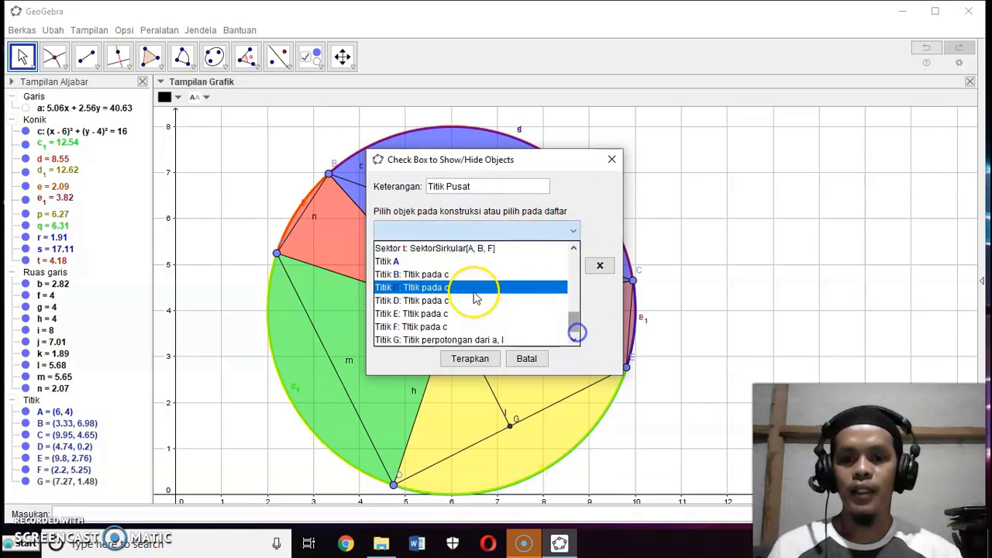
click(417, 263)
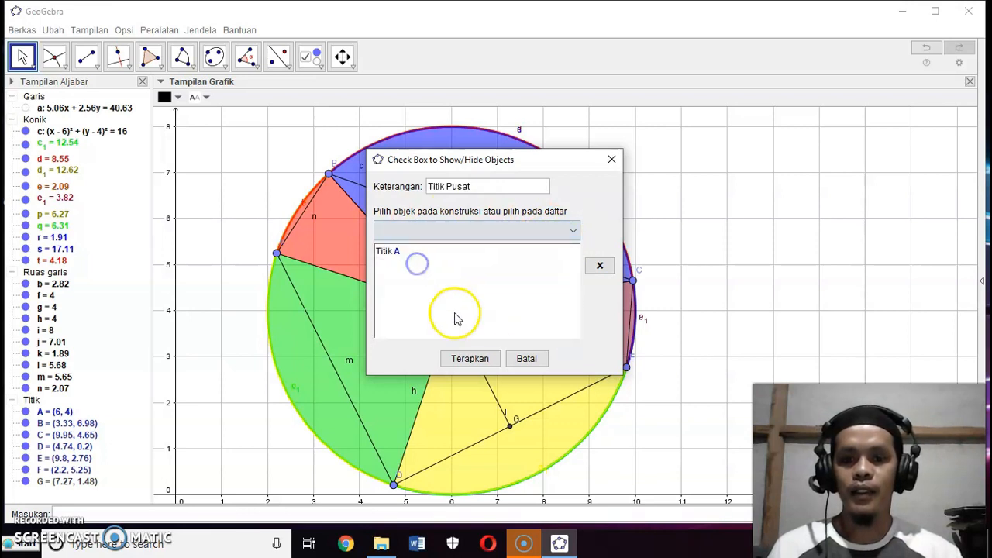
click(470, 358)
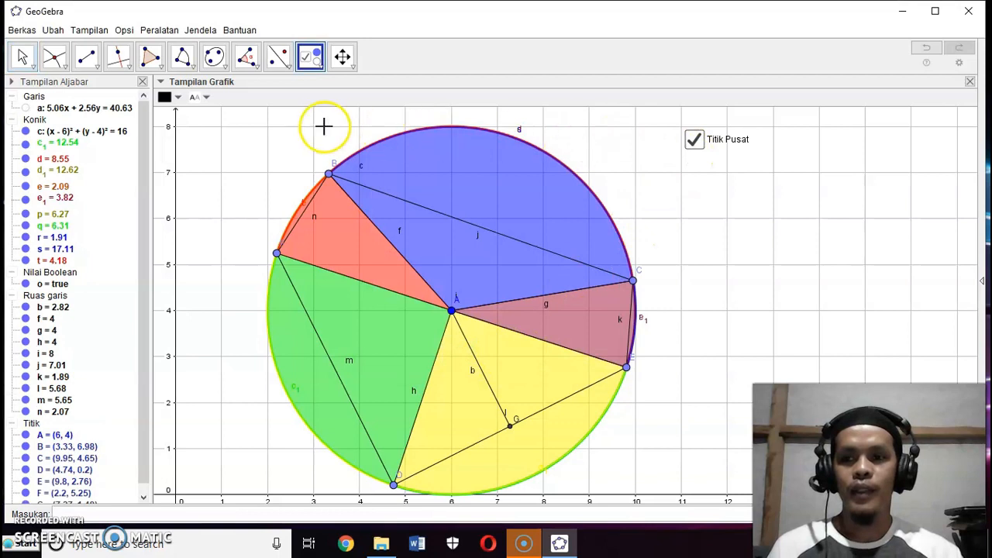
Step: Unfix the "Titik Pusat" checkbox, move it slightly up, and test it by toggling it off and on
click(22, 57)
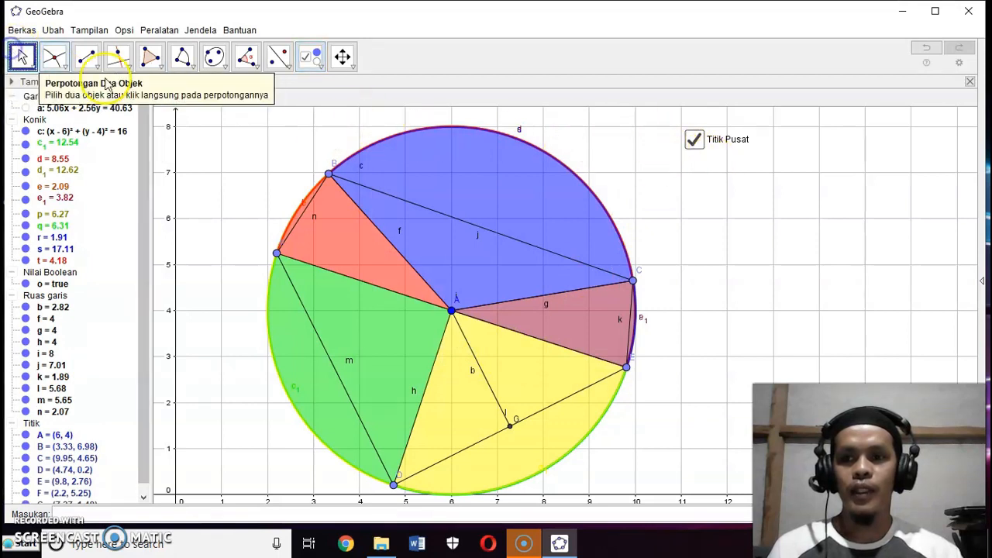
right_click(696, 147)
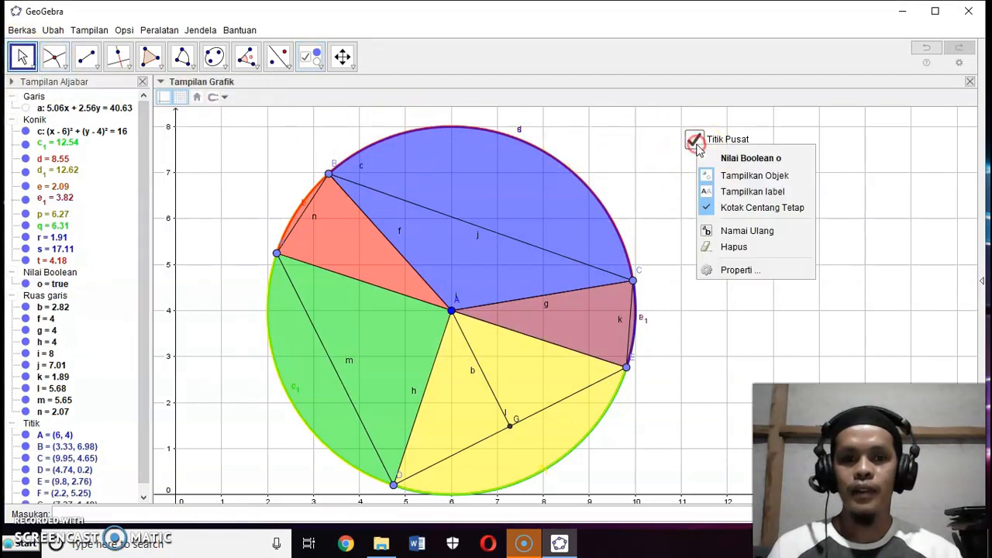
click(732, 207)
drag(707, 151, 702, 135)
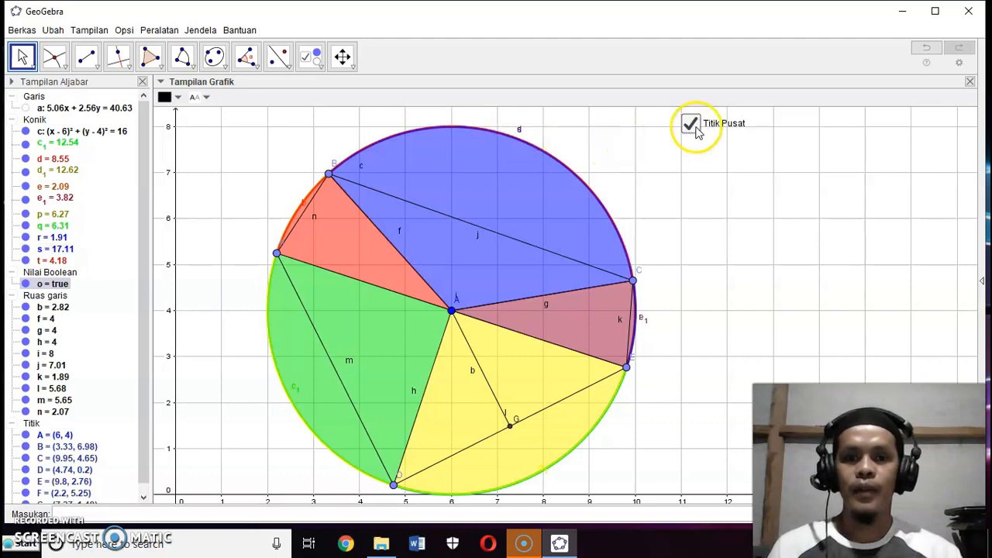
click(693, 129)
click(692, 127)
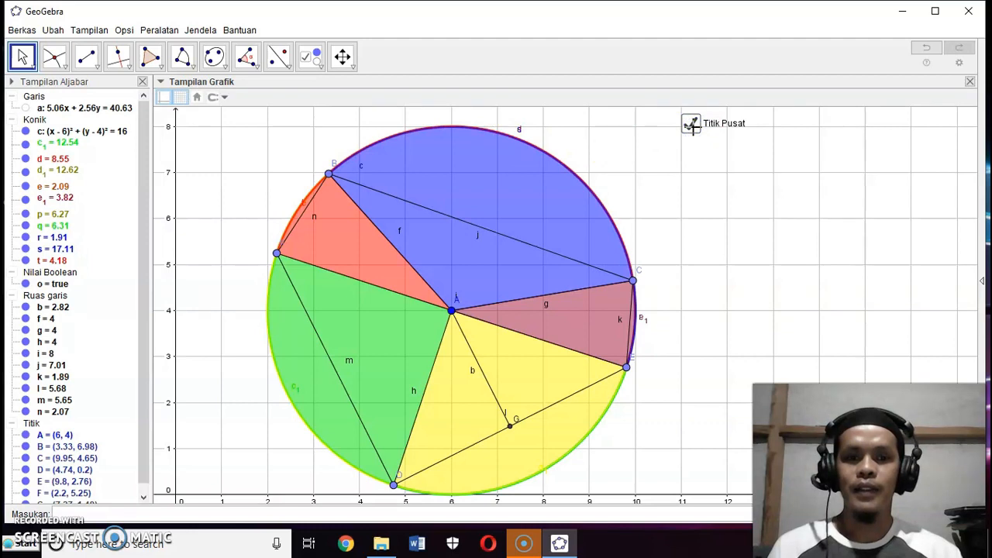
Step: Create a show/hide checkbox captioned "Titik Pada Lingkaran" below "Titik Pusat", controlling points B, C, D, E and F
click(310, 56)
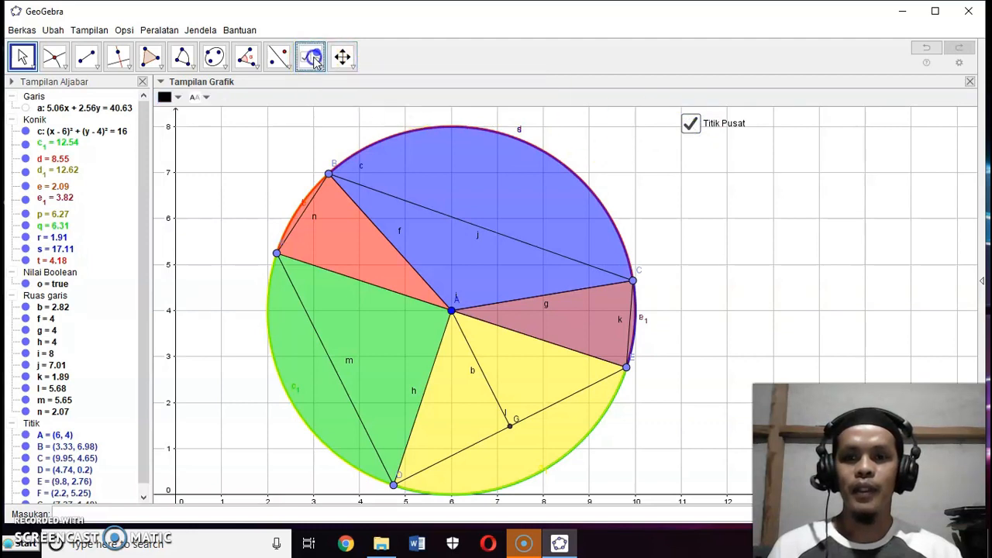
click(682, 140)
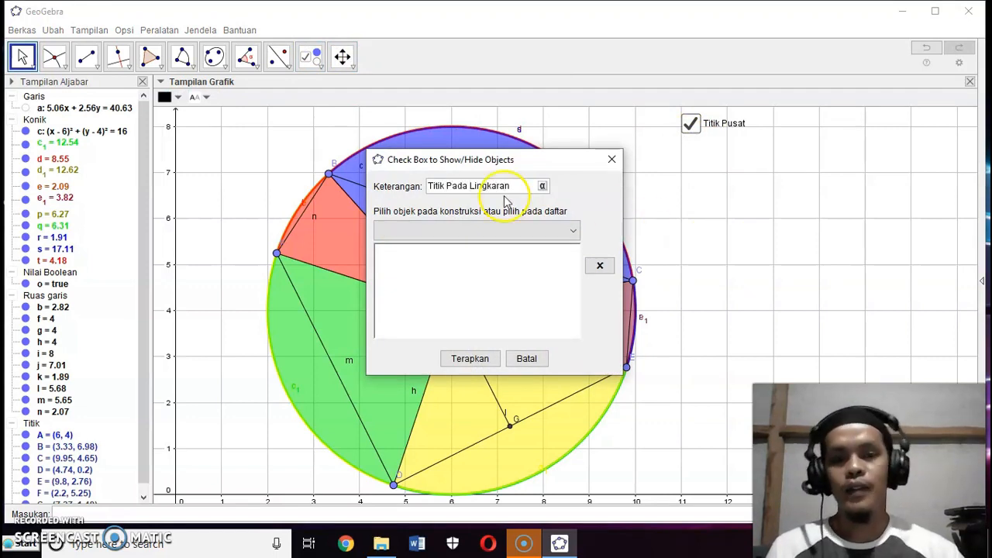
click(573, 231)
drag(574, 260, 562, 343)
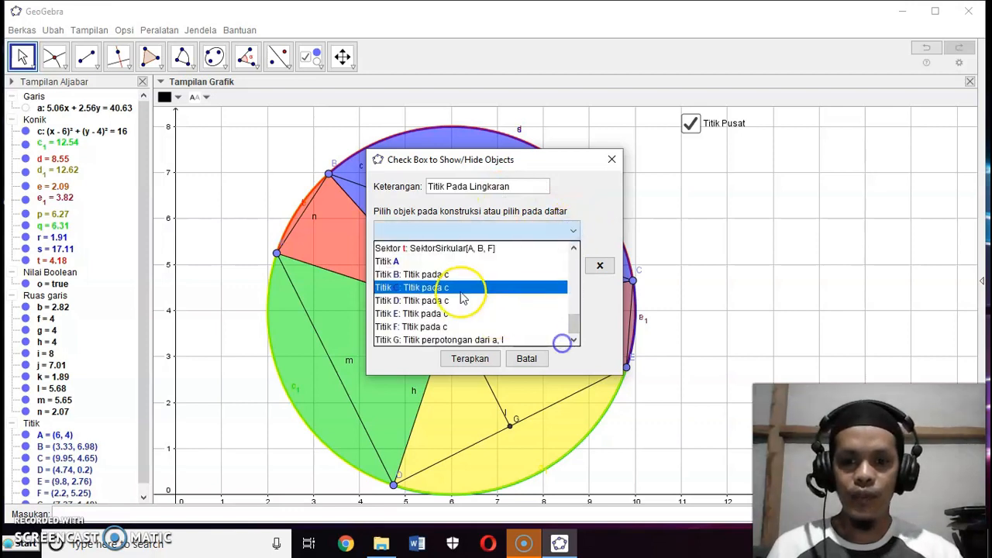
click(422, 274)
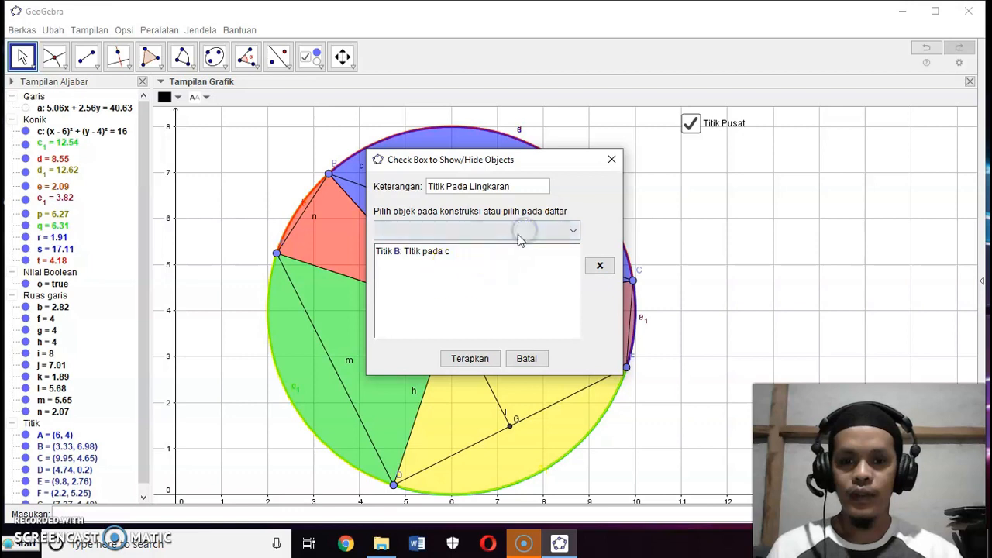
click(569, 235)
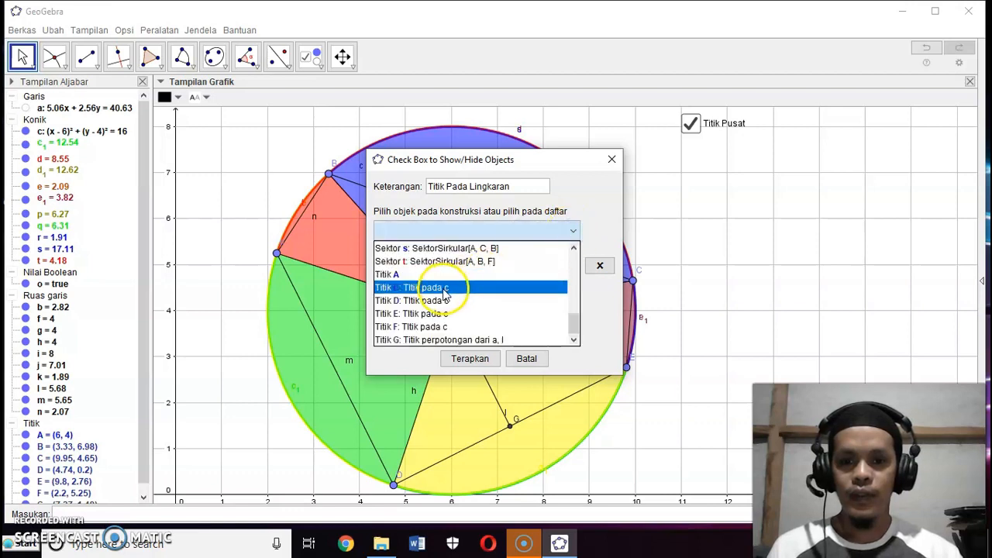
click(434, 283)
click(577, 231)
click(432, 301)
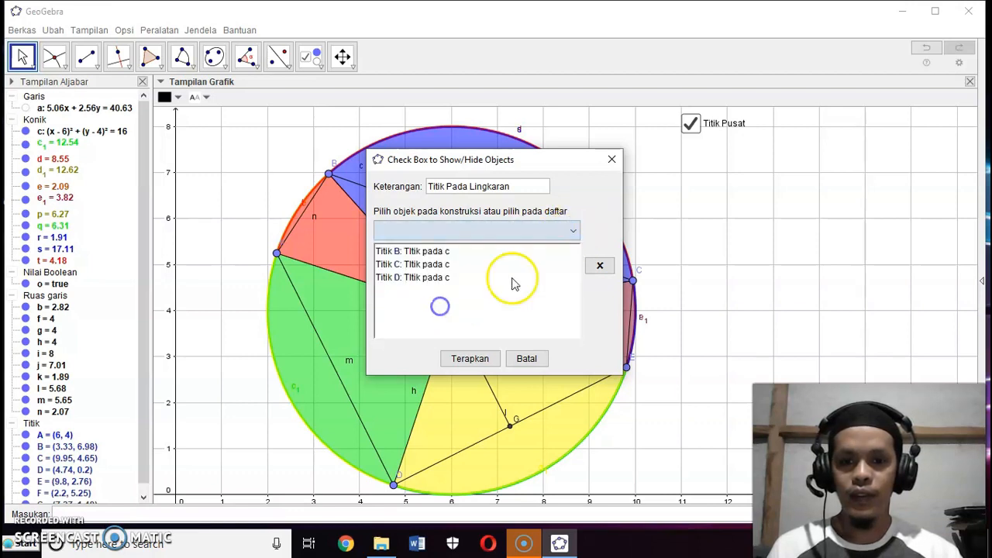
click(573, 230)
click(430, 313)
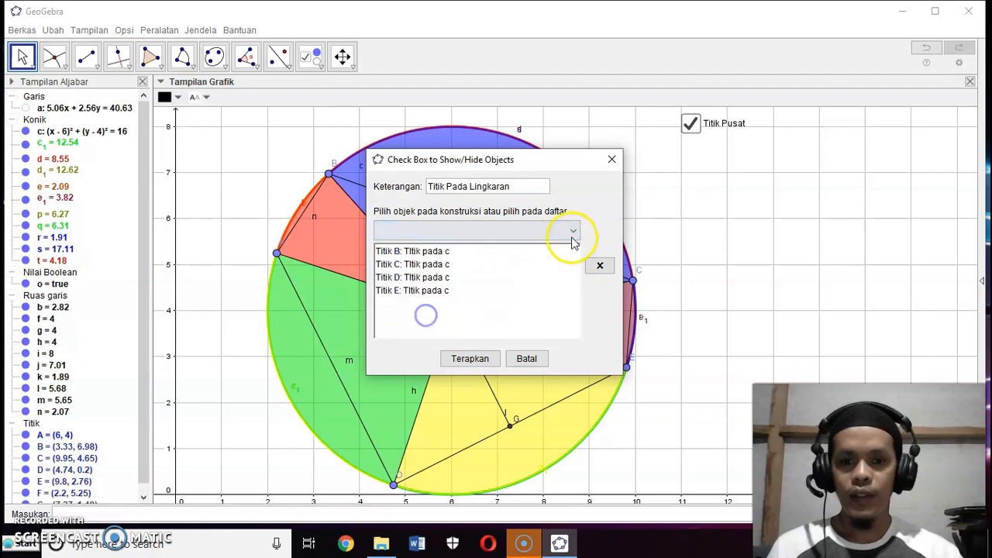
click(572, 231)
click(435, 333)
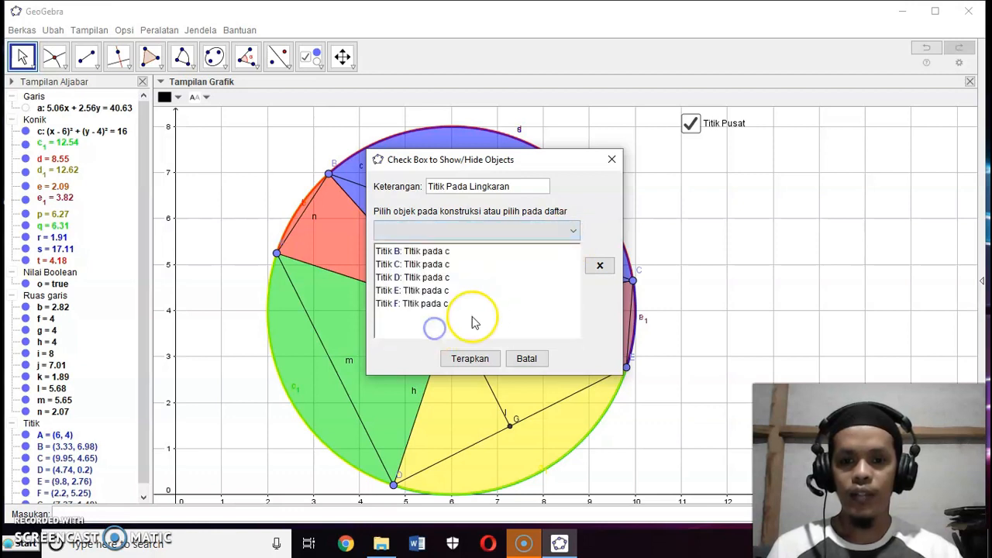
click(470, 358)
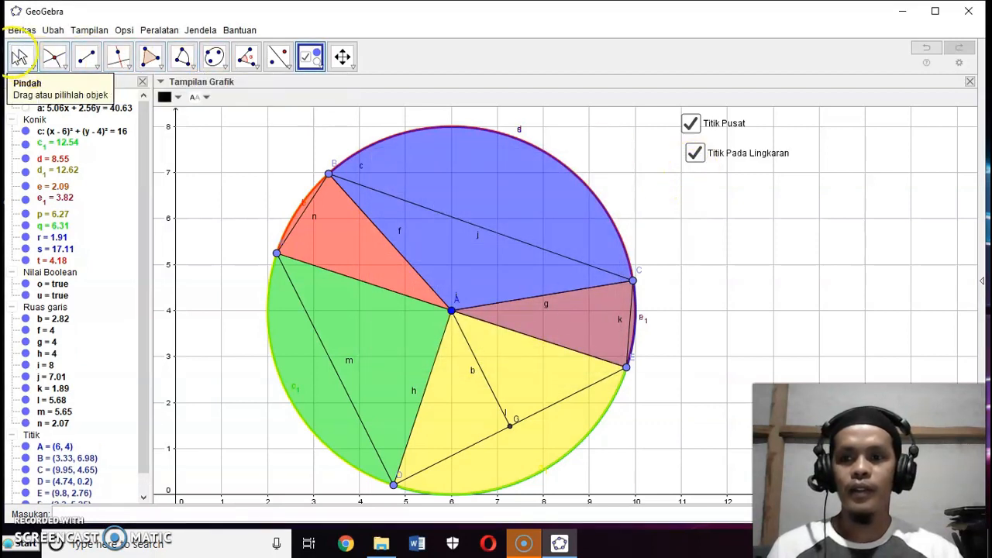
Step: Unfix the "Titik Pada Lingkaran" checkbox and align it directly beneath "Titik Pusat"
click(21, 56)
right_click(699, 164)
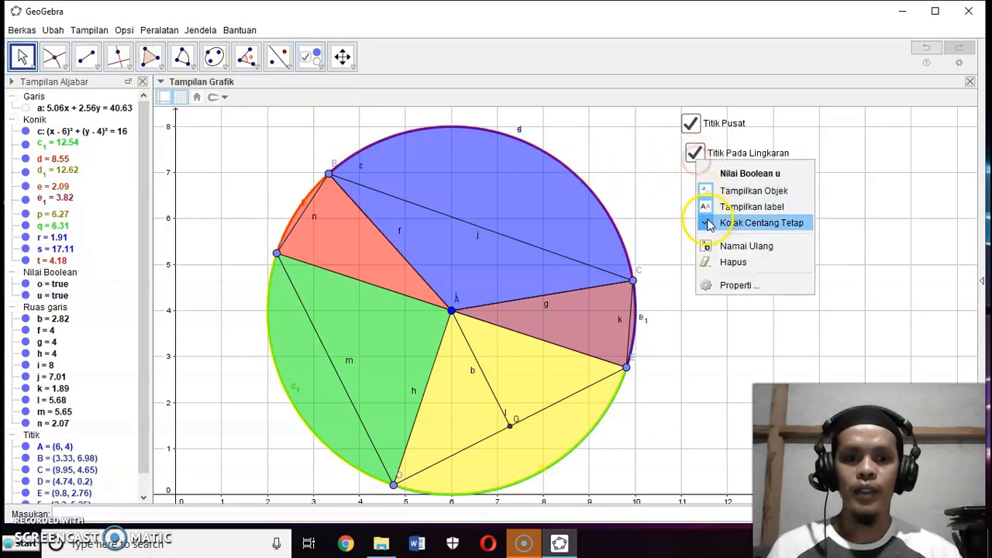
click(703, 219)
click(702, 162)
drag(703, 165, 700, 157)
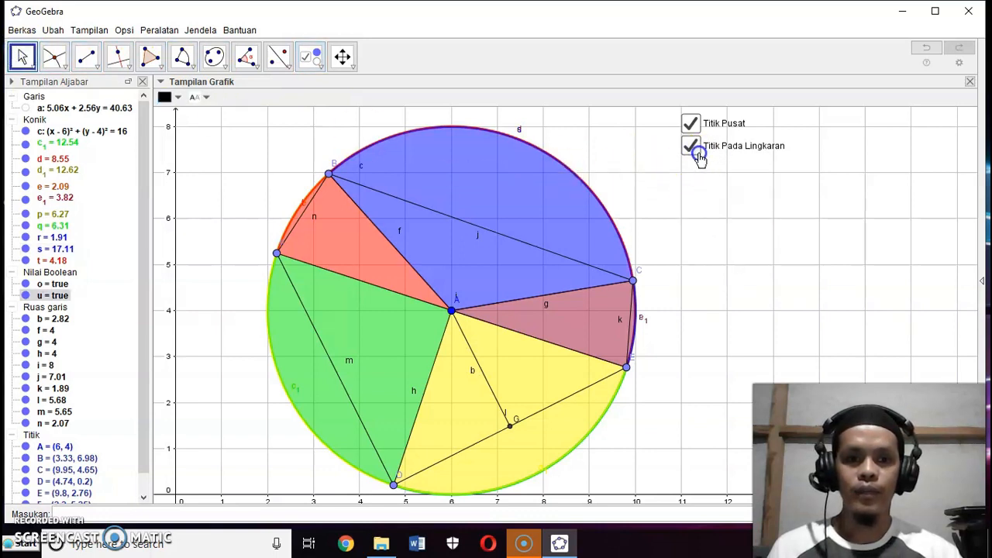
Step: Toggle the "Titik Pada Lingkaran" checkbox off and on to test hiding and showing the points on the circle
click(690, 149)
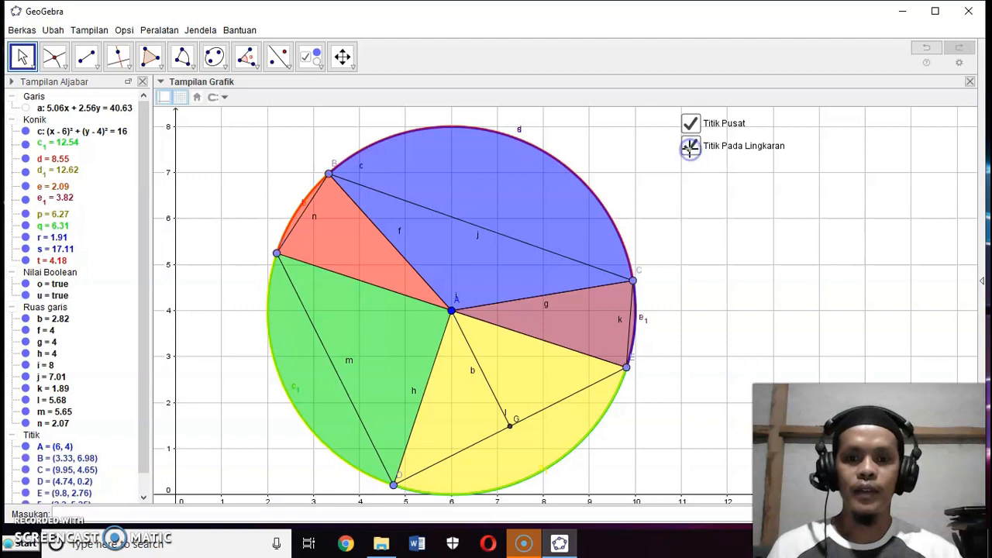
click(689, 149)
click(689, 149)
click(690, 149)
click(689, 149)
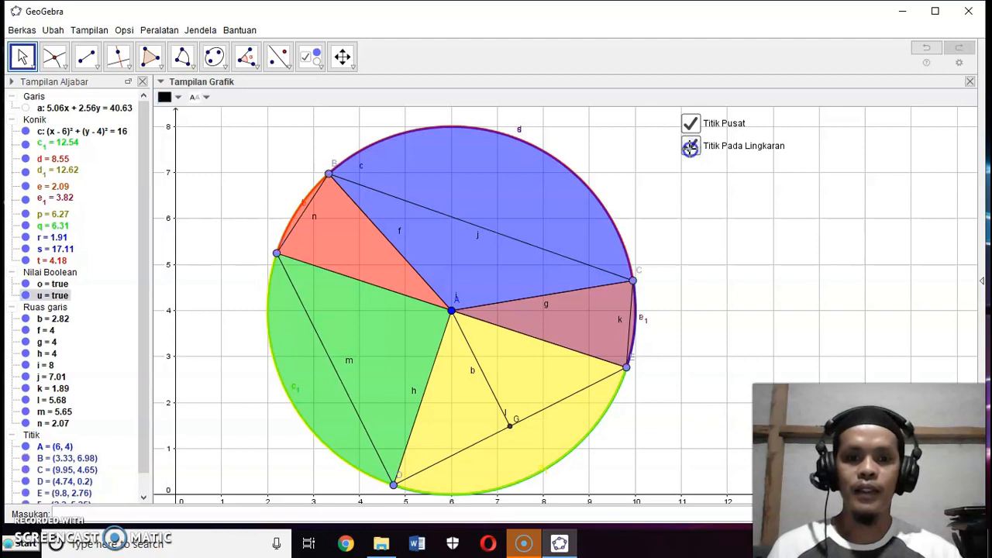
click(689, 149)
click(690, 149)
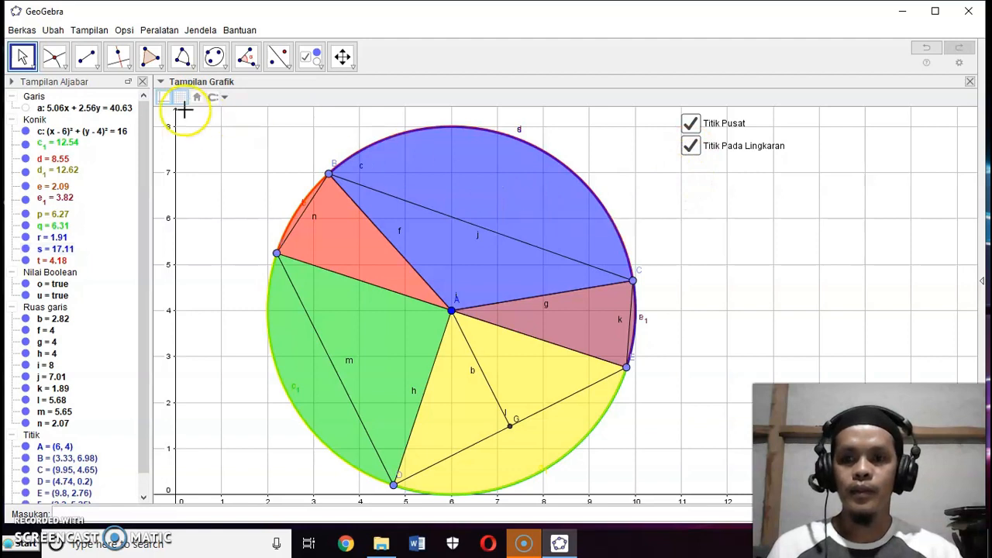
Step: Place a new show/hide checkbox below "Titik Pada Lingkaran", caption it "Jari-Jari", and move its dialog clear of the circle
click(311, 56)
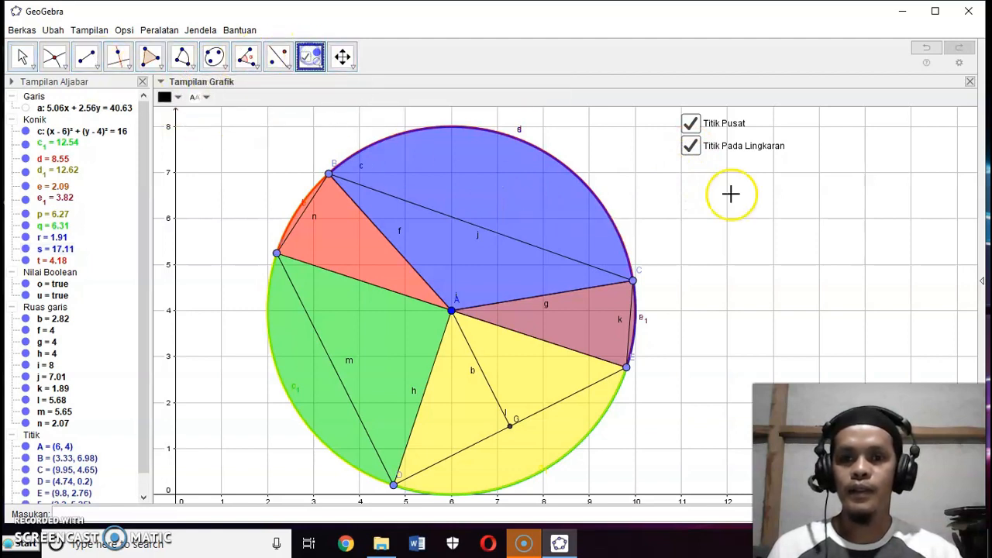
click(683, 165)
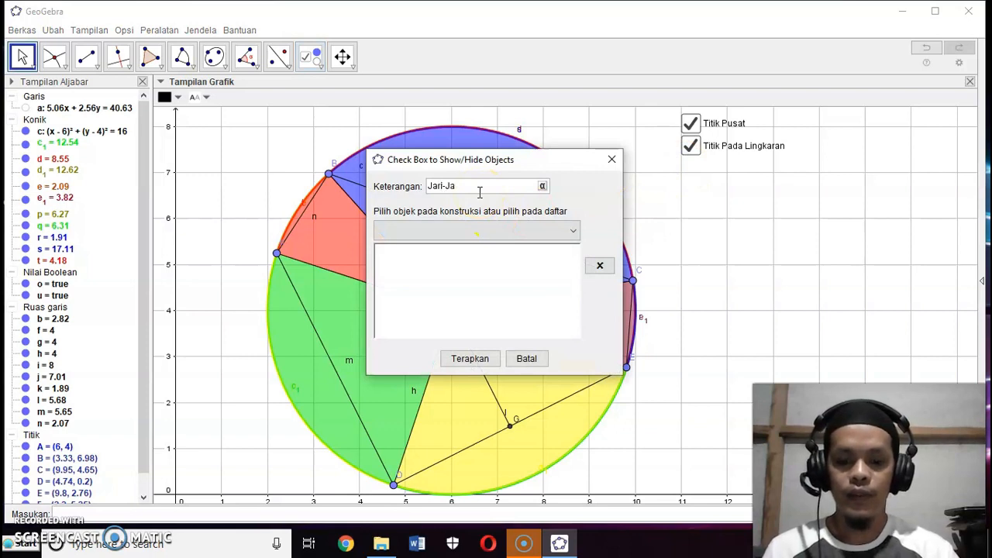
click(571, 230)
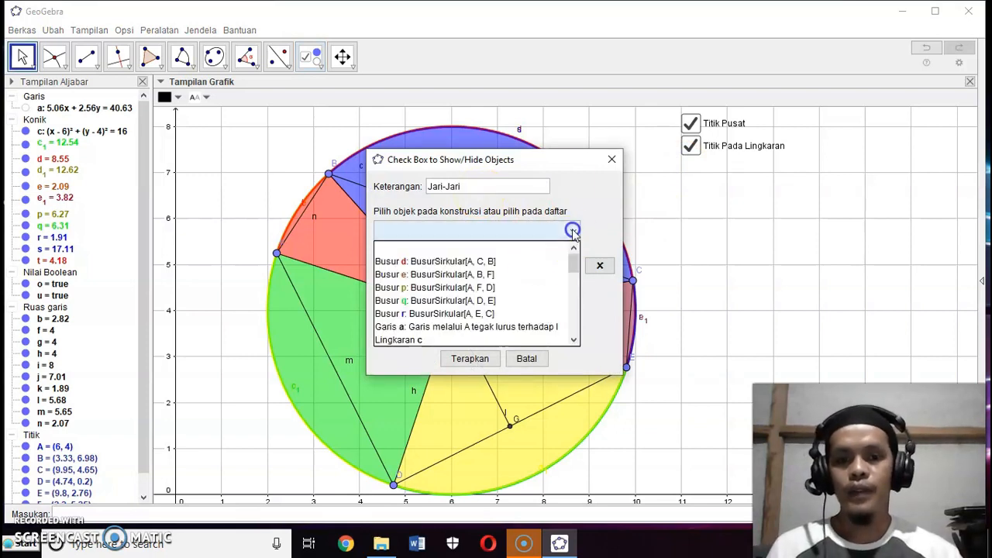
drag(540, 161, 845, 116)
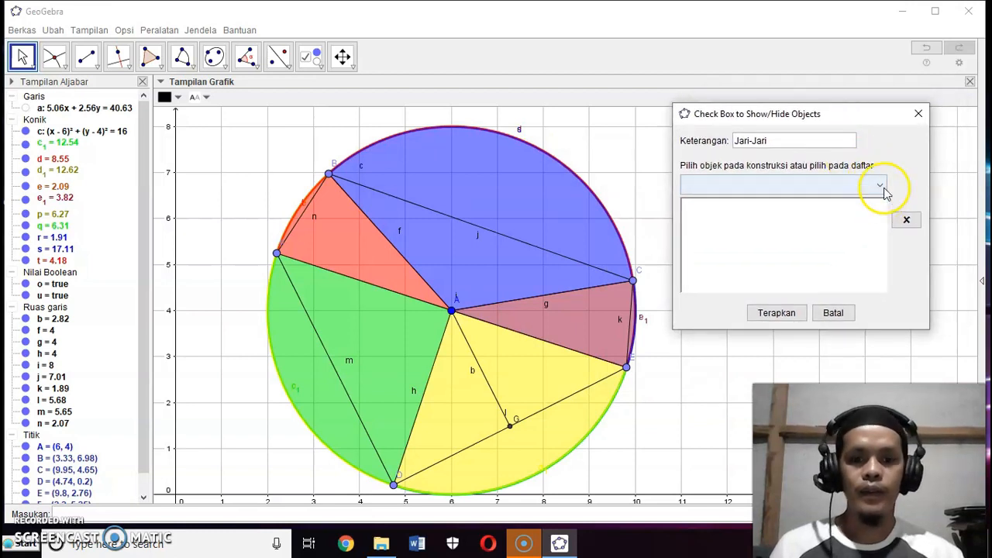
Step: Link segments f, g and h to the "Jari-Jari" checkbox and apply it
click(880, 186)
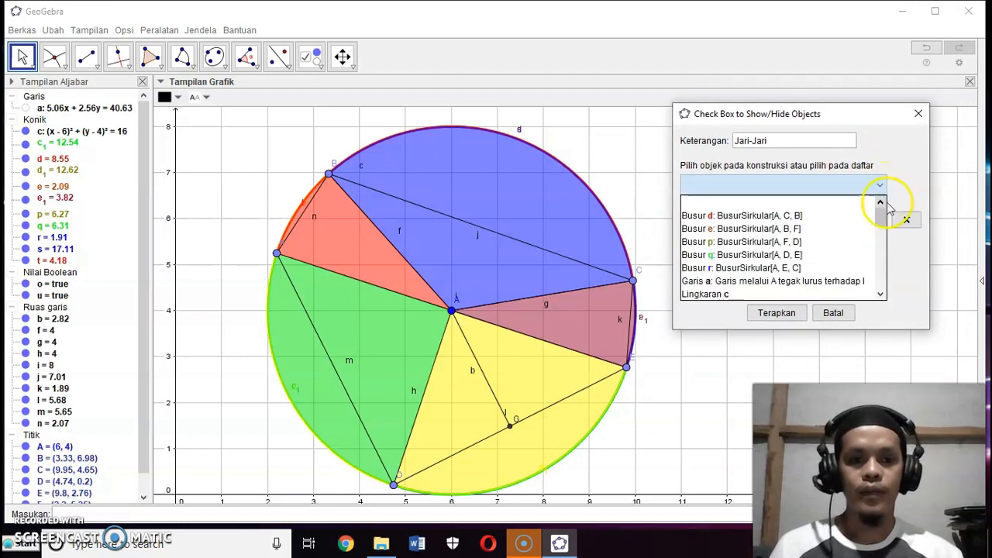
click(888, 222)
click(885, 184)
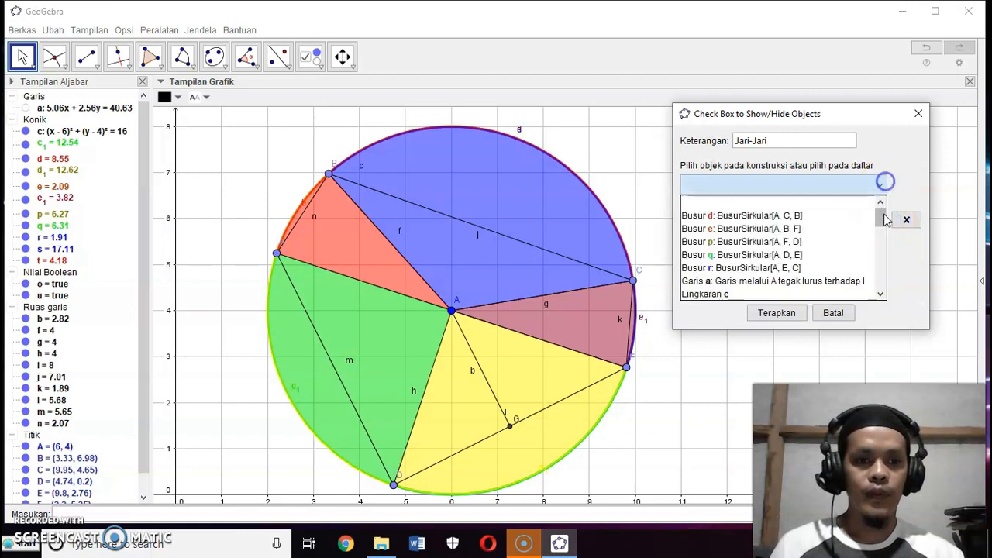
drag(883, 221, 881, 235)
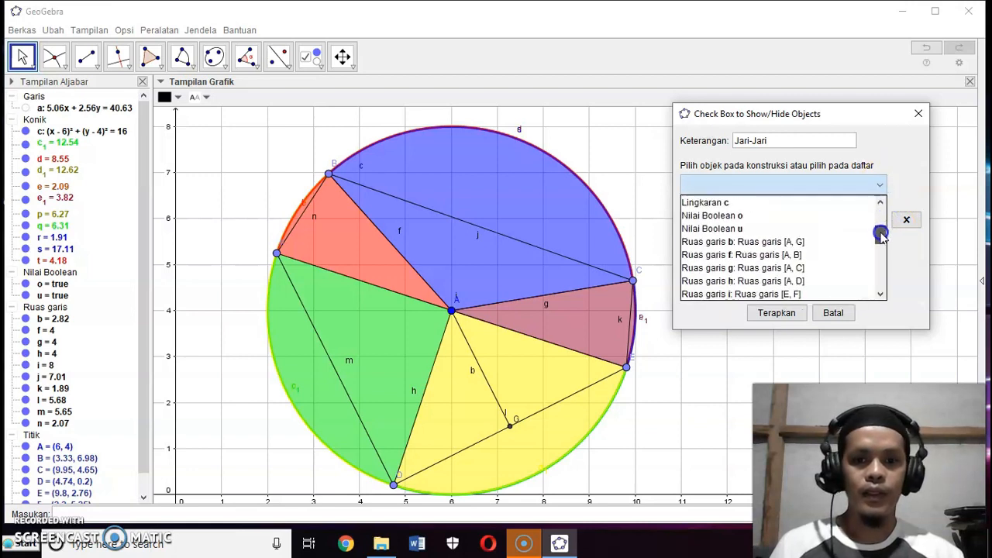
click(823, 255)
click(880, 186)
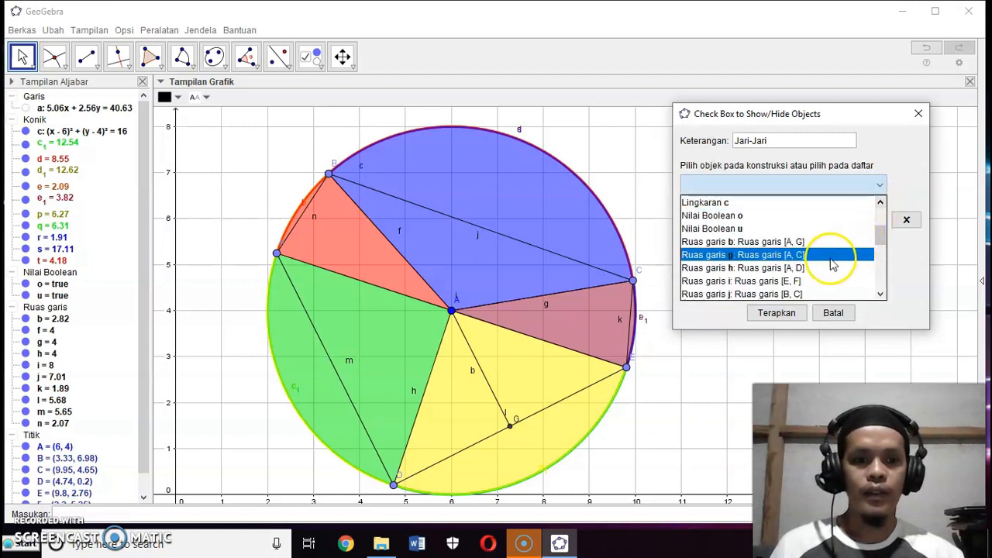
click(824, 255)
click(881, 188)
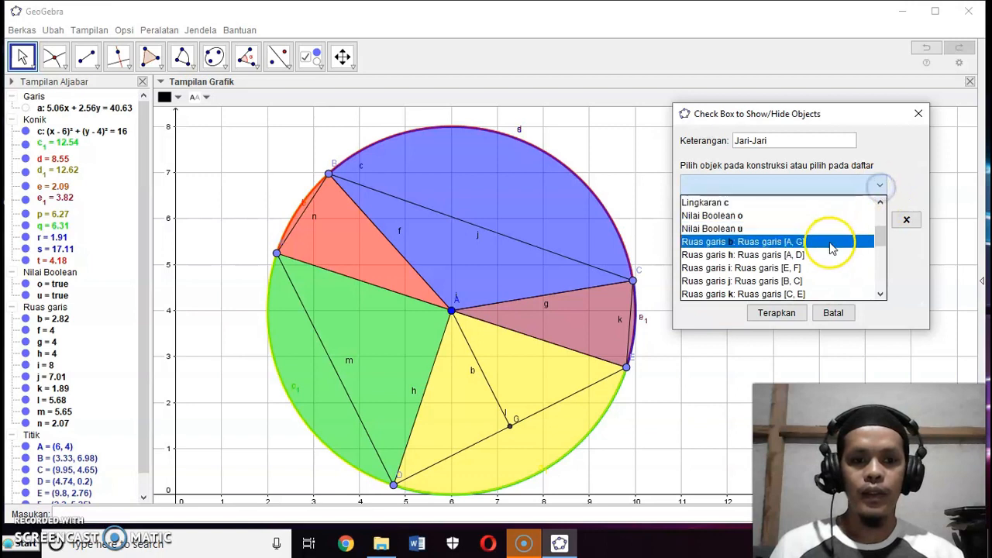
click(819, 257)
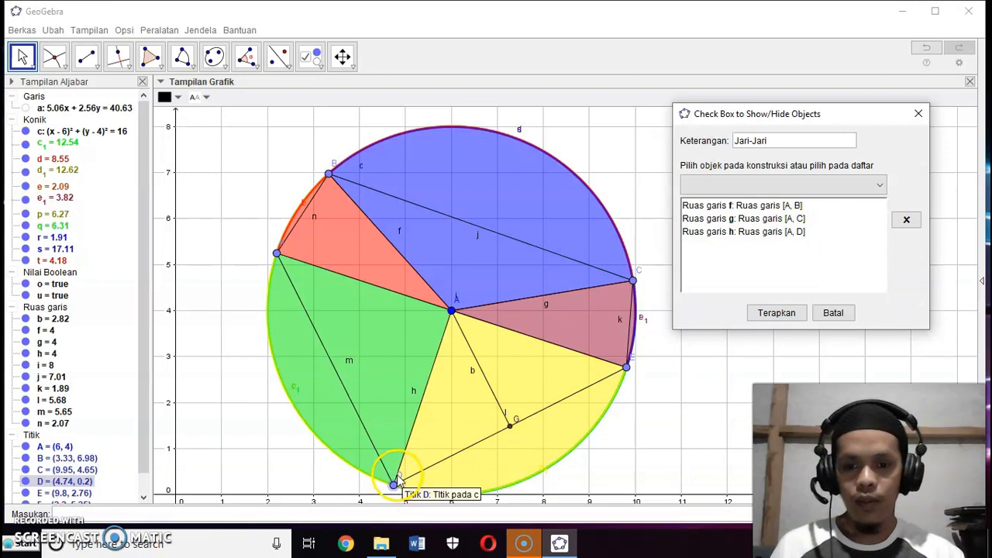
click(396, 479)
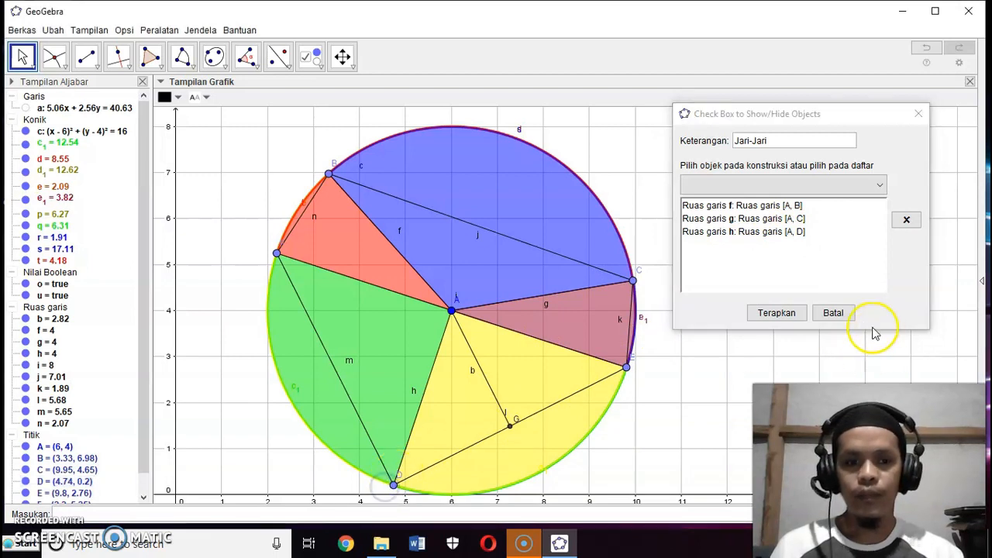
click(776, 312)
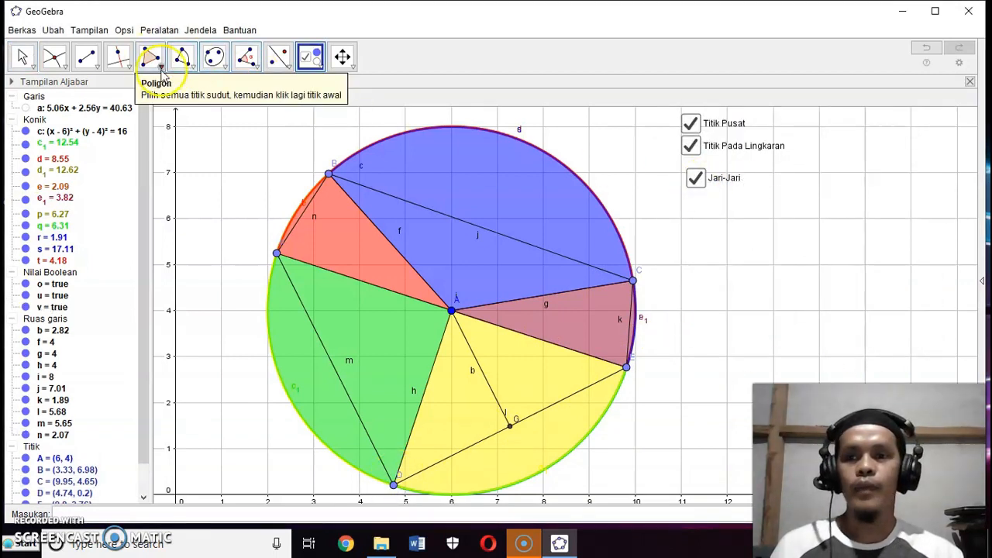
Step: Unfix the "Jari-Jari" checkbox and align it directly beneath "Titik Pada Lingkaran"
click(20, 57)
right_click(696, 180)
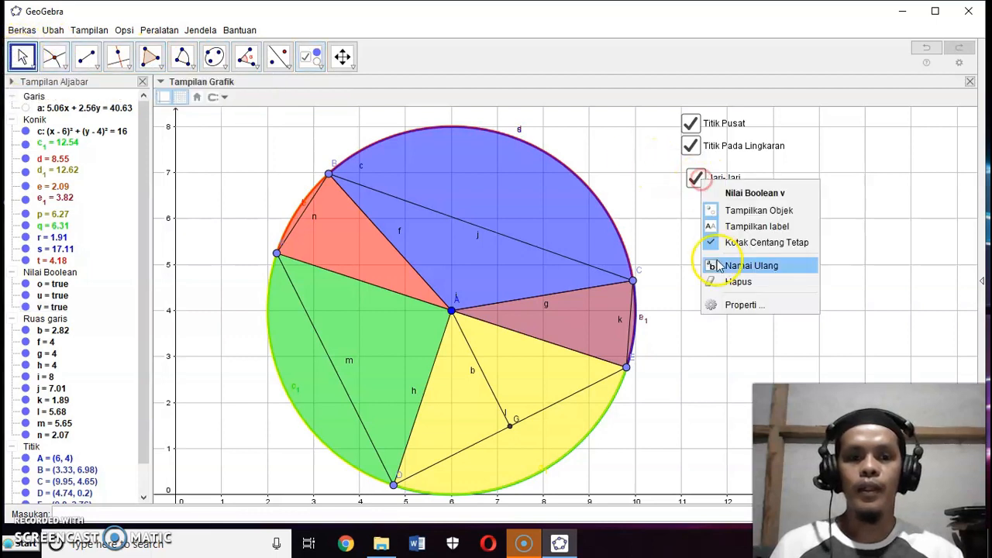
click(736, 243)
drag(700, 189, 699, 180)
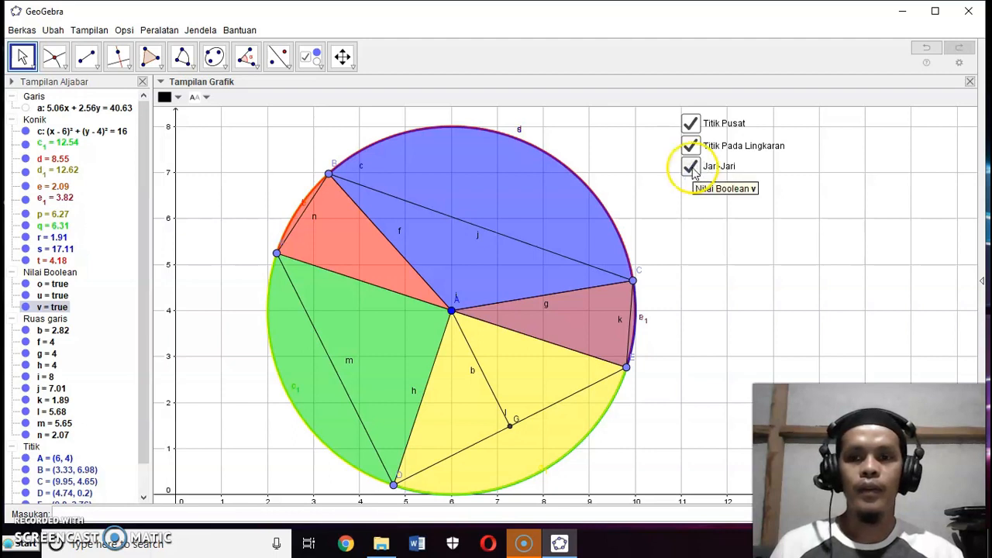
Step: Toggle the "Jari-Jari" checkbox off and on to test hiding and showing the radii
click(692, 168)
click(691, 167)
click(691, 168)
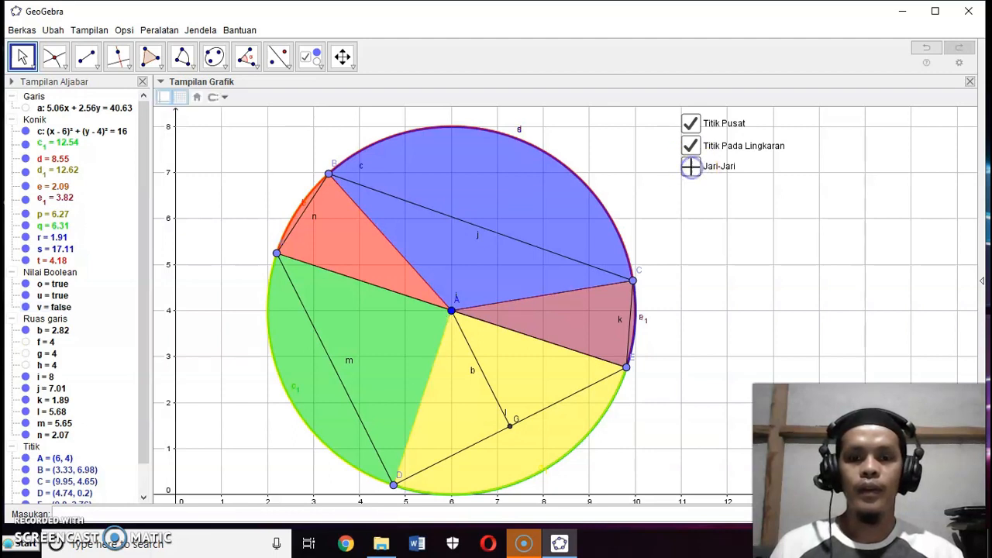
click(691, 168)
click(691, 166)
click(691, 167)
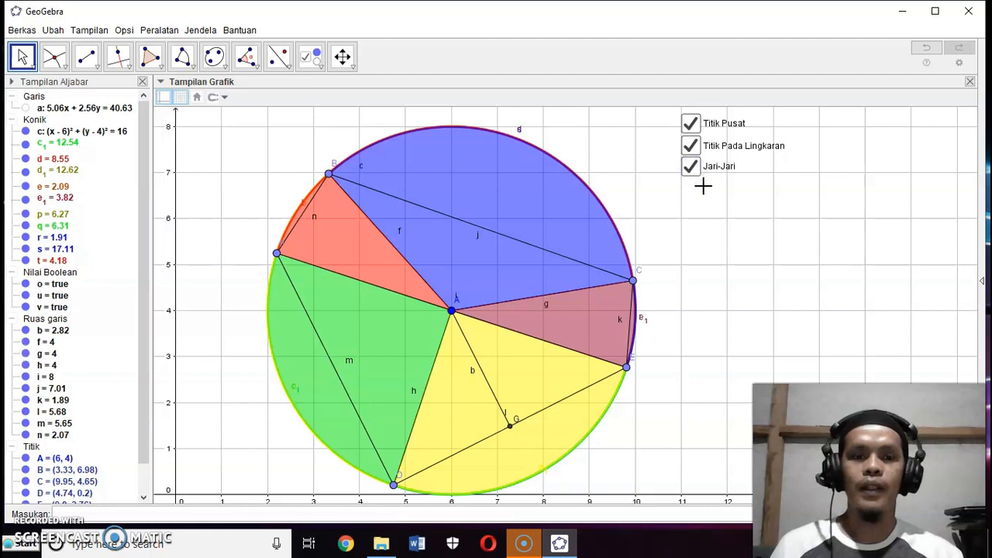
Step: Create a show/hide checkbox captioned "Diameter" below "Jari-Jari", controlling segment i between points E and F
click(306, 61)
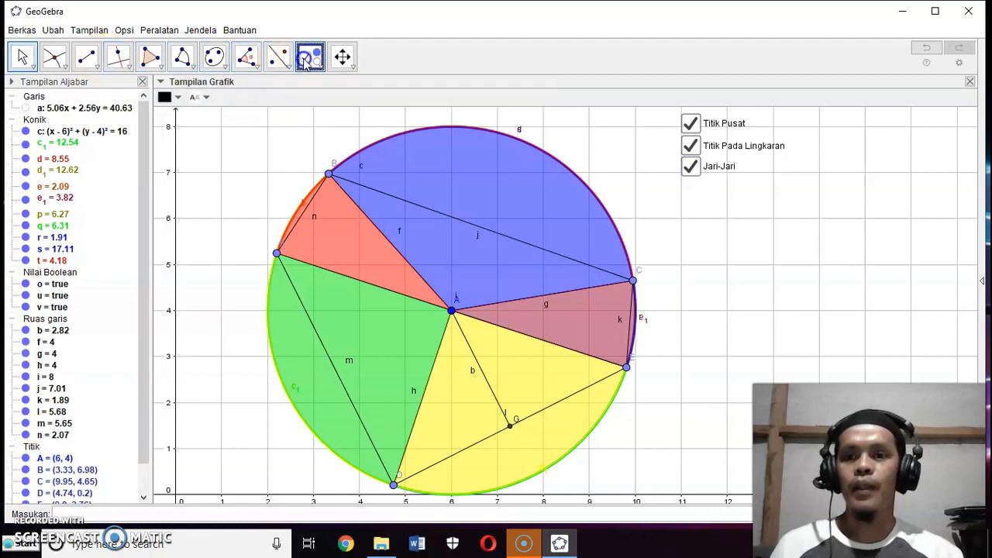
click(682, 185)
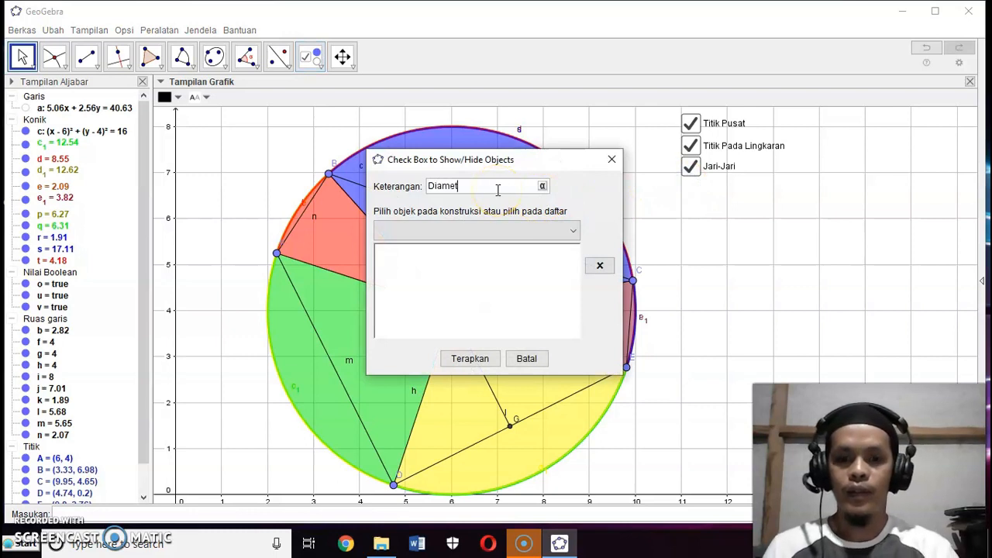
click(573, 230)
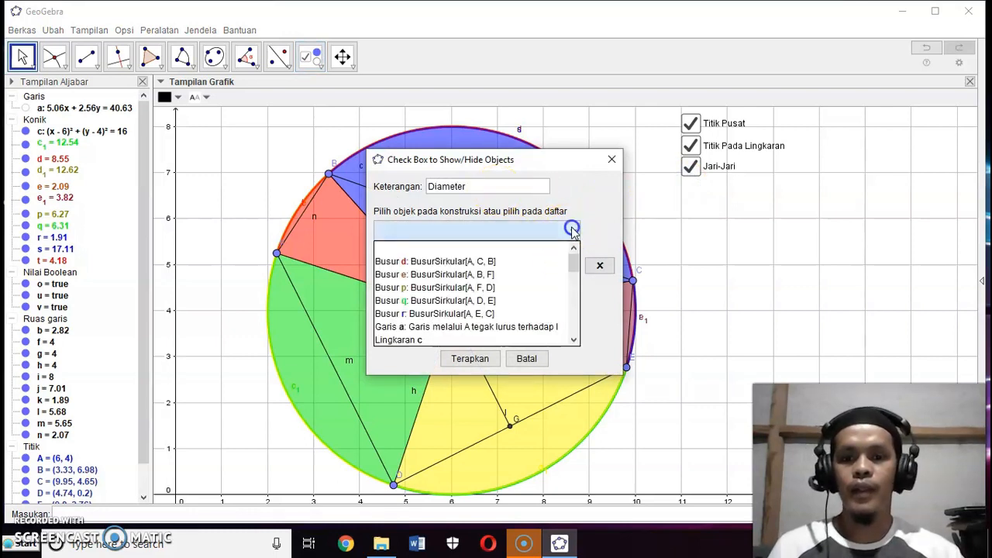
drag(549, 169, 816, 80)
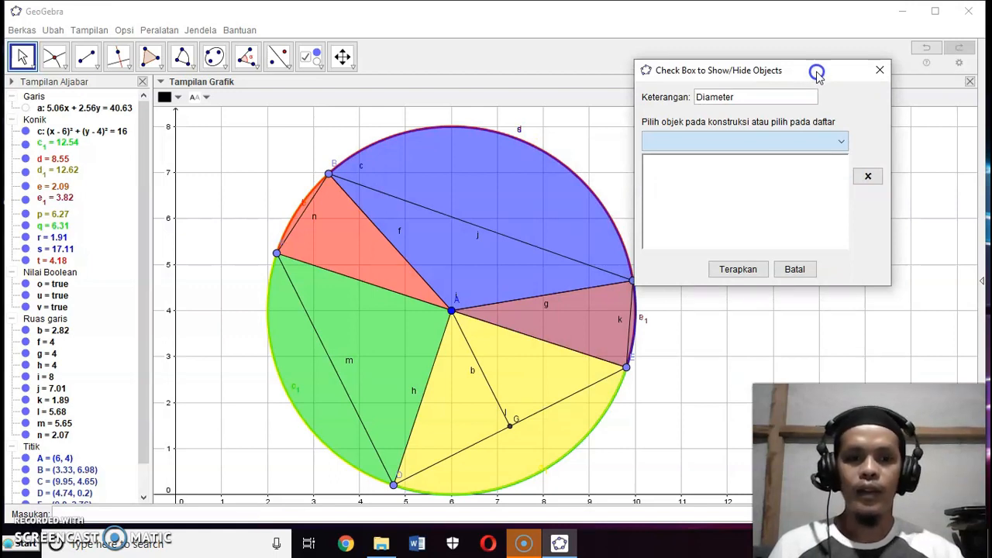
click(837, 142)
click(838, 141)
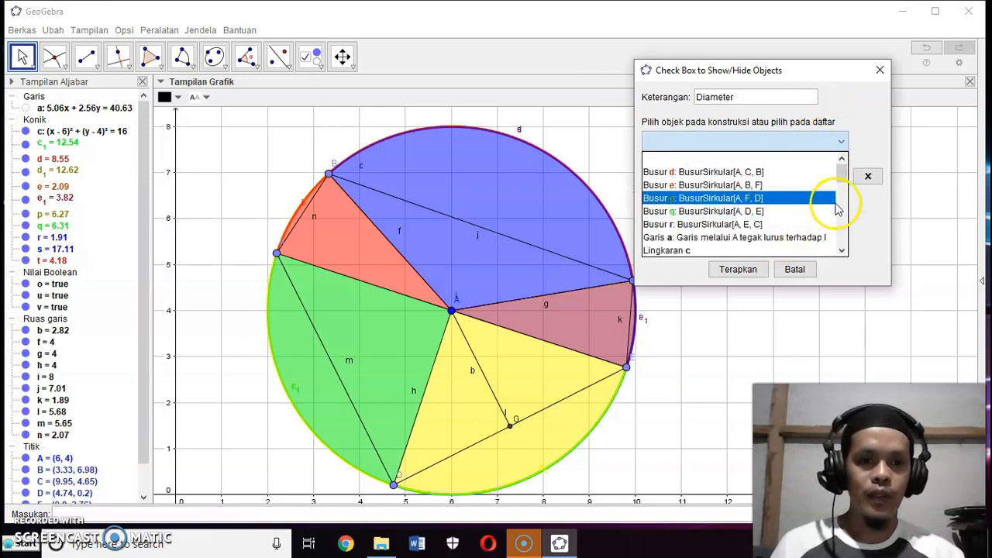
drag(842, 174, 844, 203)
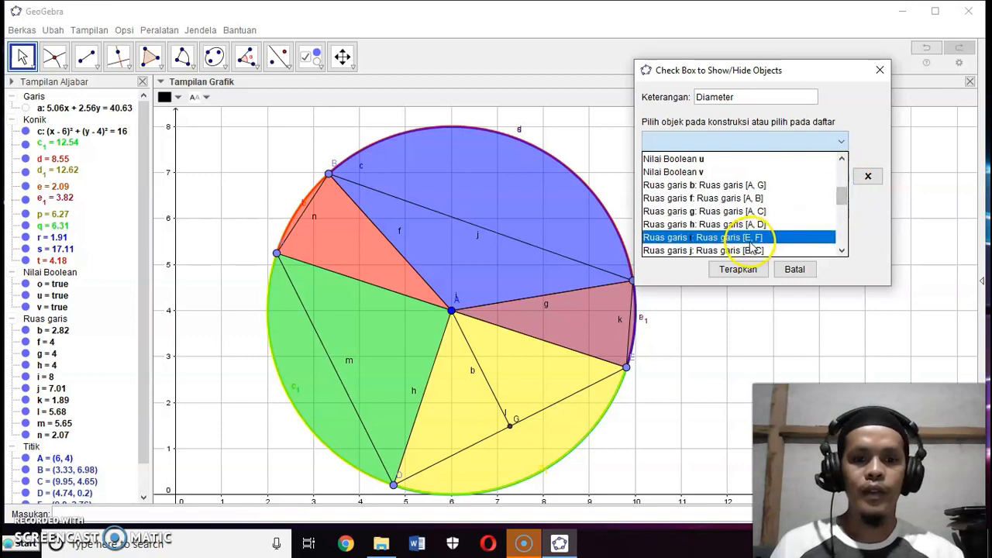
click(750, 240)
click(755, 272)
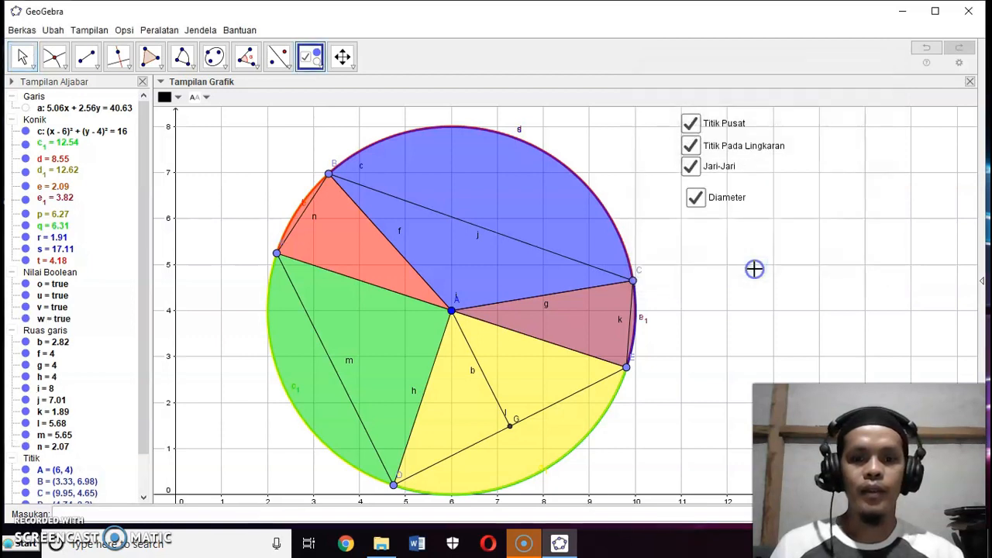
Step: Unfix the "Diameter" checkbox, align it beneath "Jari-Jari", and test it by toggling it off and on
right_click(705, 199)
click(748, 262)
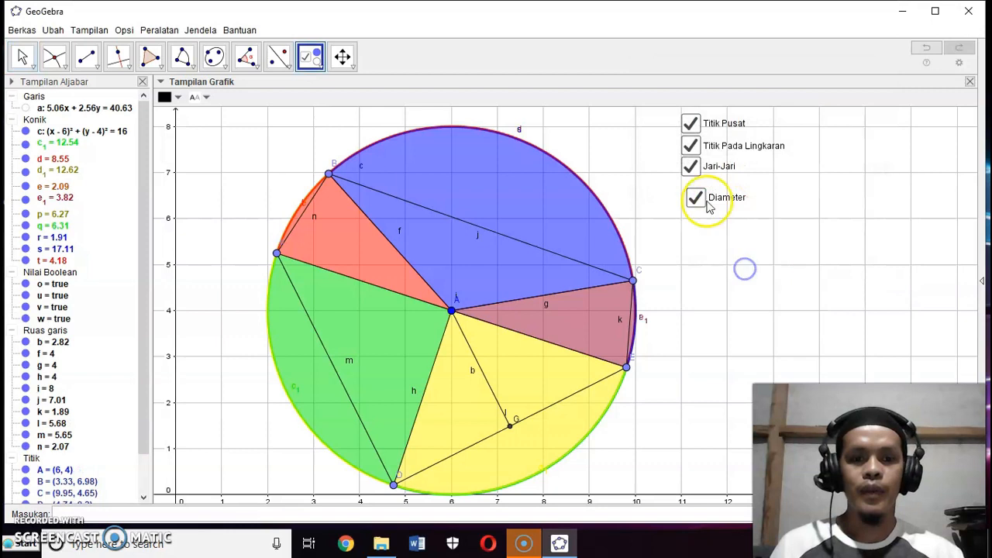
click(22, 57)
drag(701, 205, 696, 200)
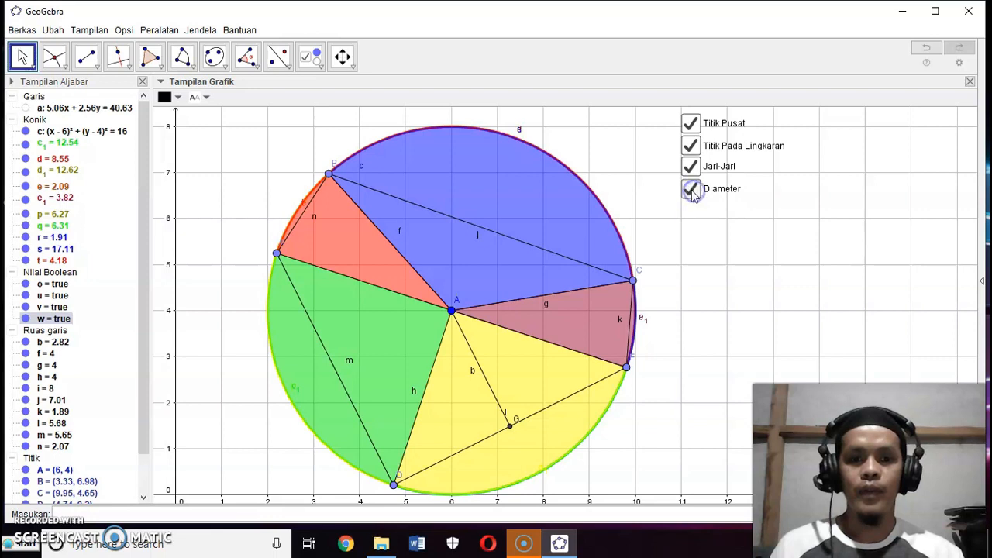
click(690, 192)
click(690, 191)
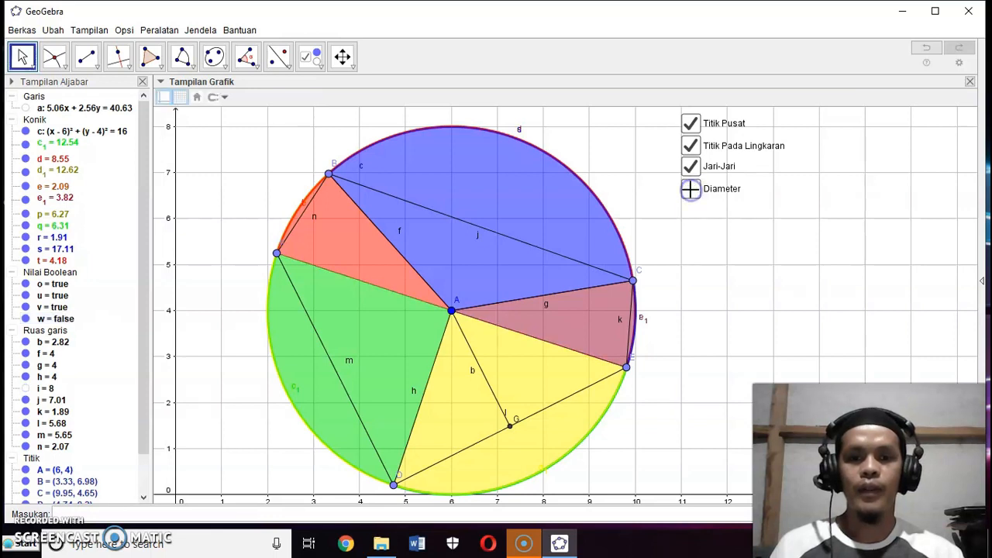
Step: Place a new show/hide checkbox below "Diameter", caption it "Busur", and open its list of objects
click(311, 55)
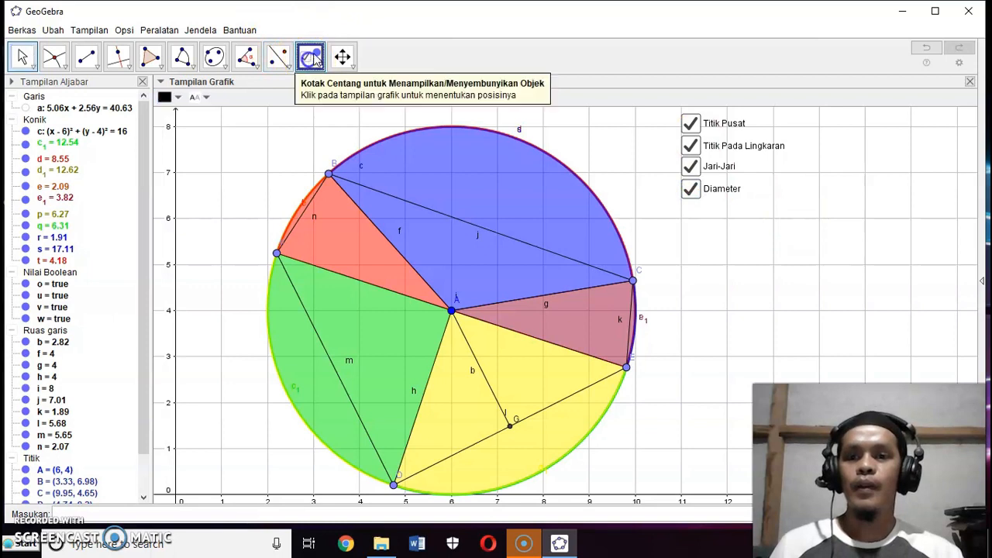
click(682, 206)
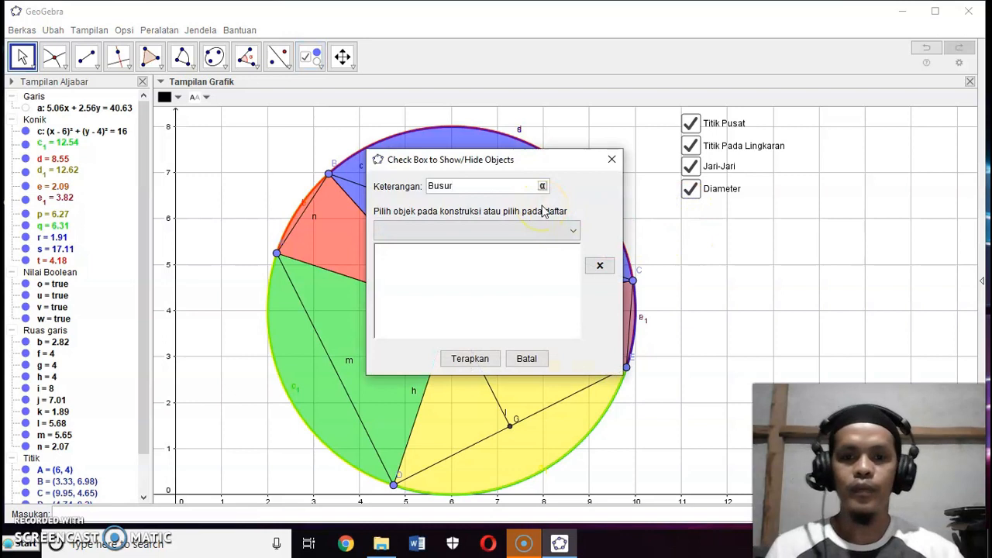
click(561, 241)
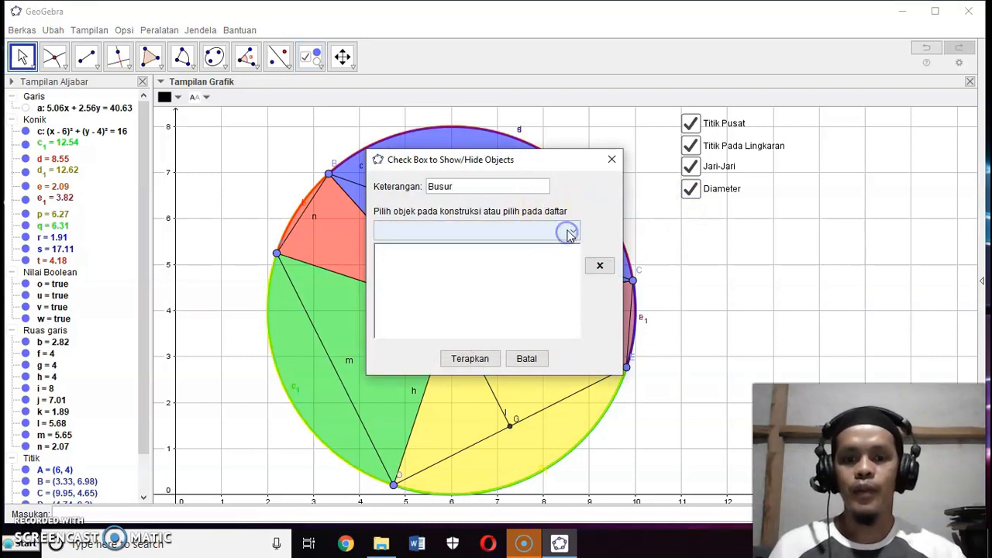
click(569, 233)
scroll(574, 266, down, 1)
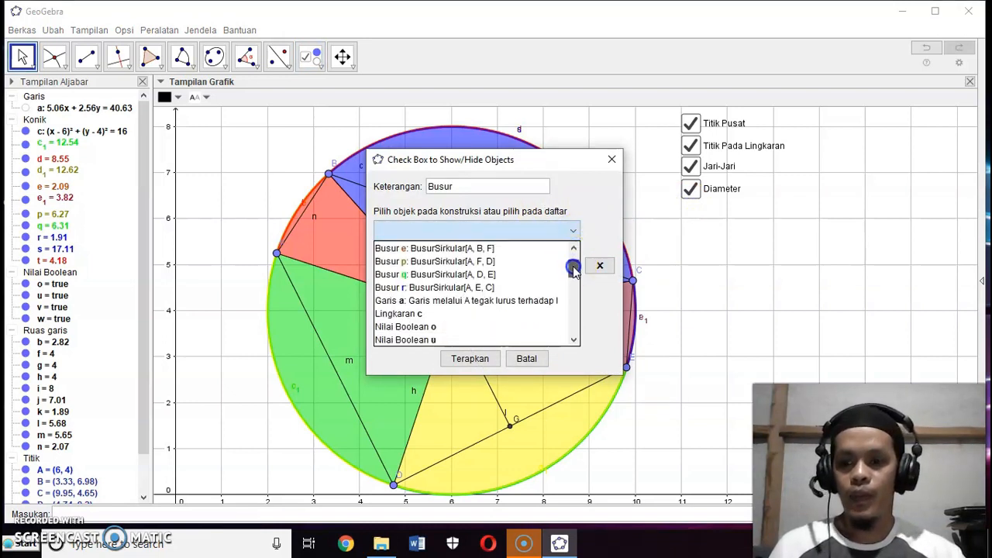
scroll(574, 269, up, 1)
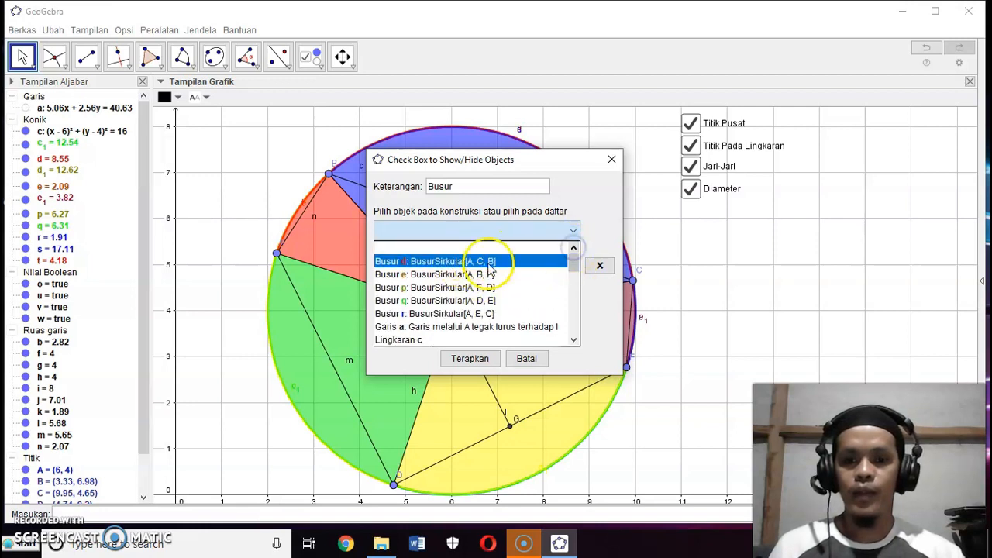
Step: Link the circular arcs d, e, p, q and r to the "Busur" checkbox and apply it
click(488, 260)
click(574, 232)
click(482, 261)
click(571, 231)
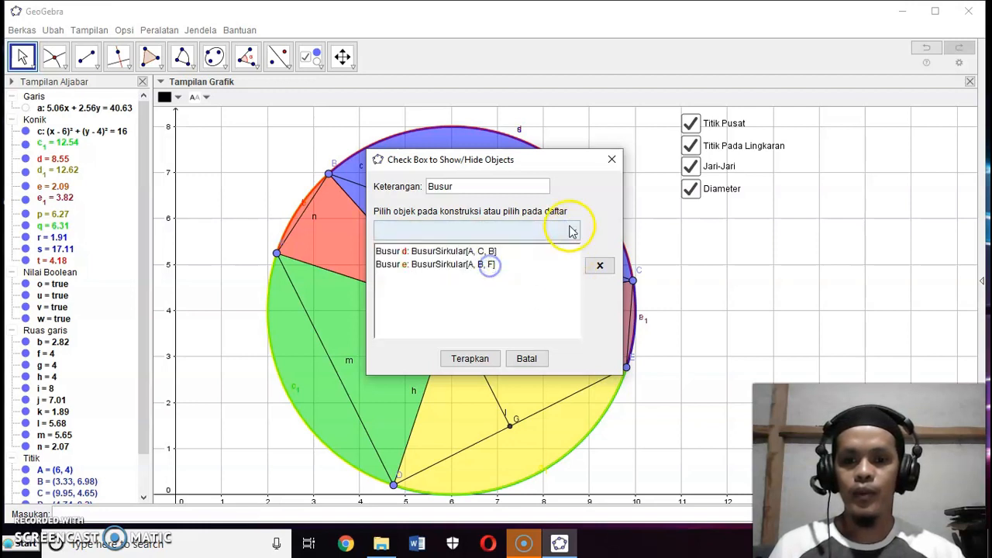
click(507, 263)
click(574, 230)
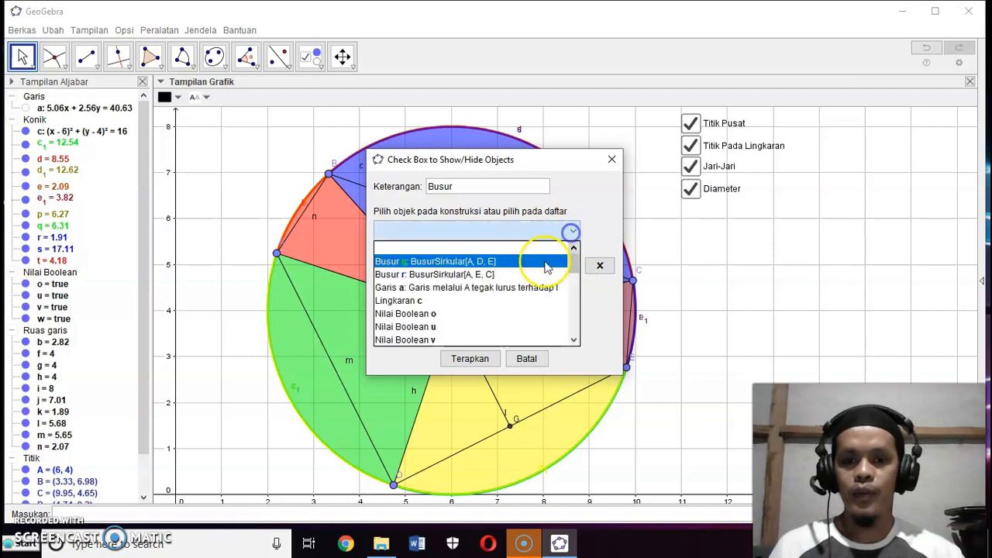
click(518, 261)
click(573, 232)
click(500, 261)
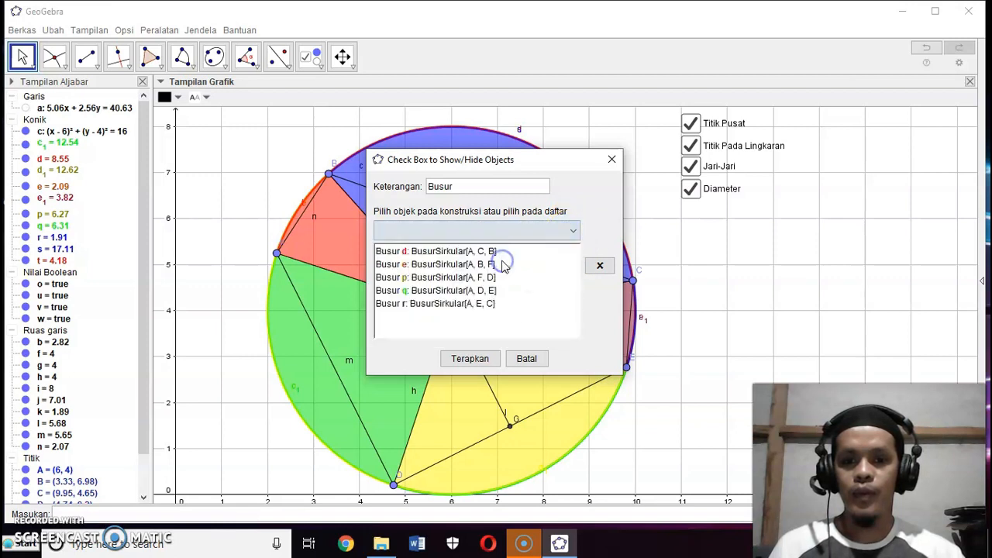
click(471, 358)
Step: Unfix the "Busur" checkbox and align it beneath "Diameter"
right_click(697, 220)
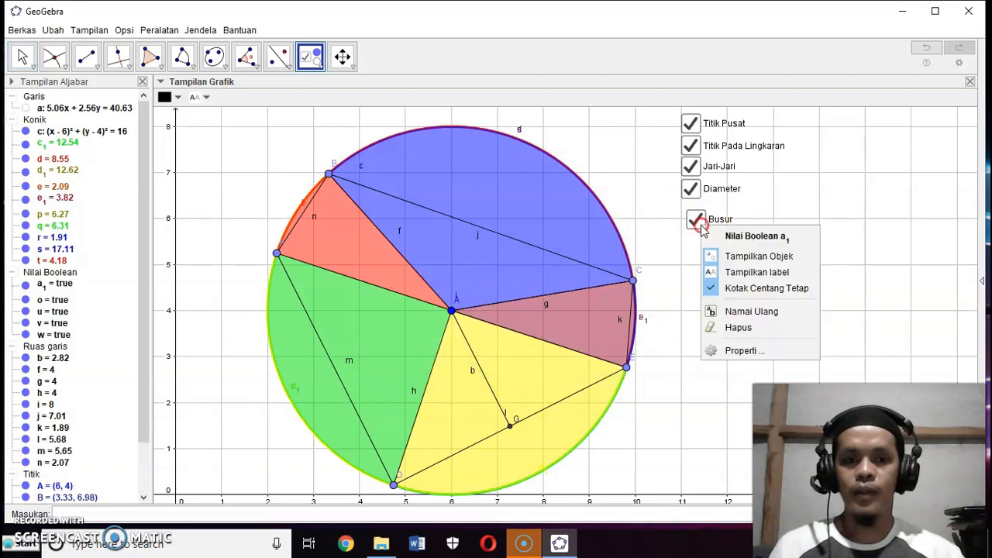
click(723, 282)
click(22, 56)
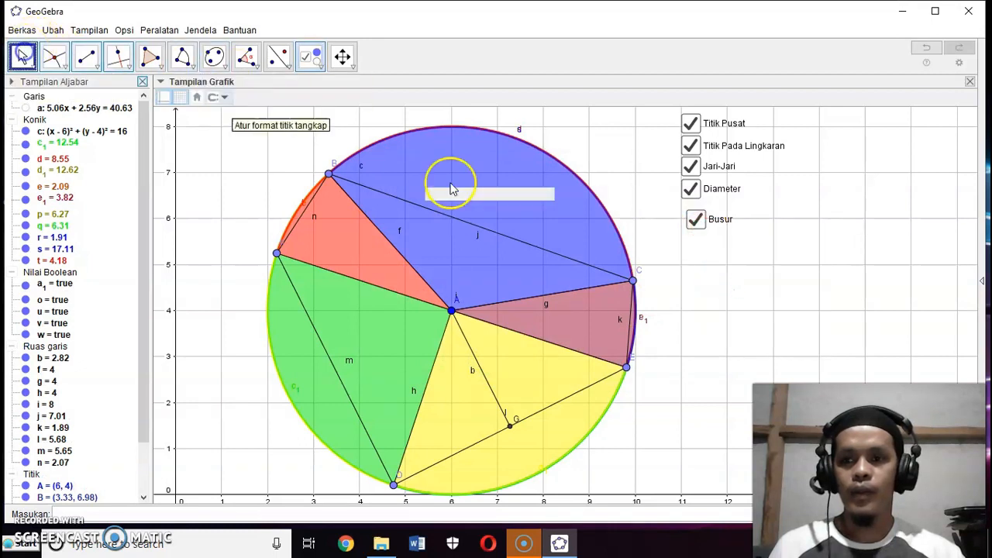
click(696, 225)
drag(697, 231, 692, 227)
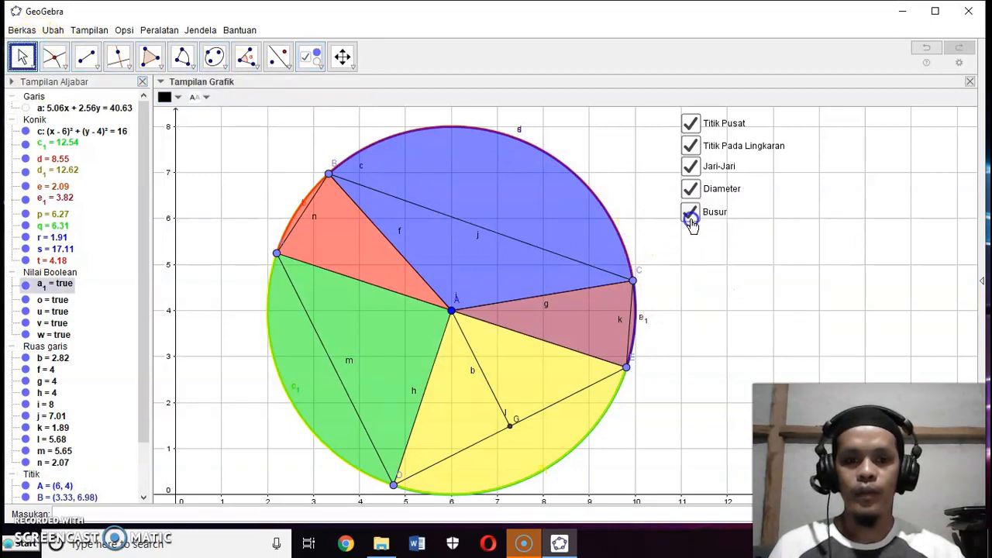
Step: Test the "Busur" checkbox by toggling the circular arcs off and on several times
click(690, 213)
click(690, 213)
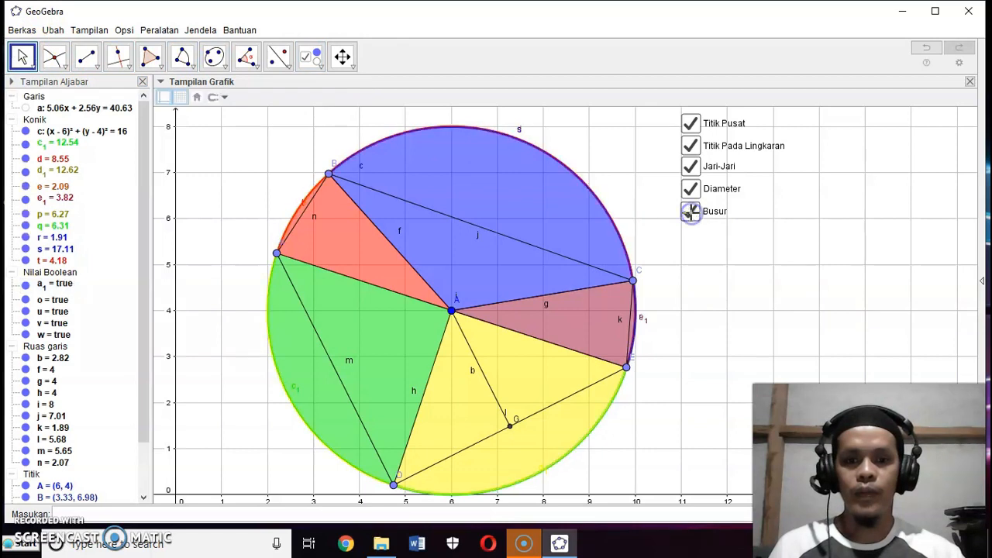
click(690, 213)
click(690, 213)
click(690, 213)
click(691, 213)
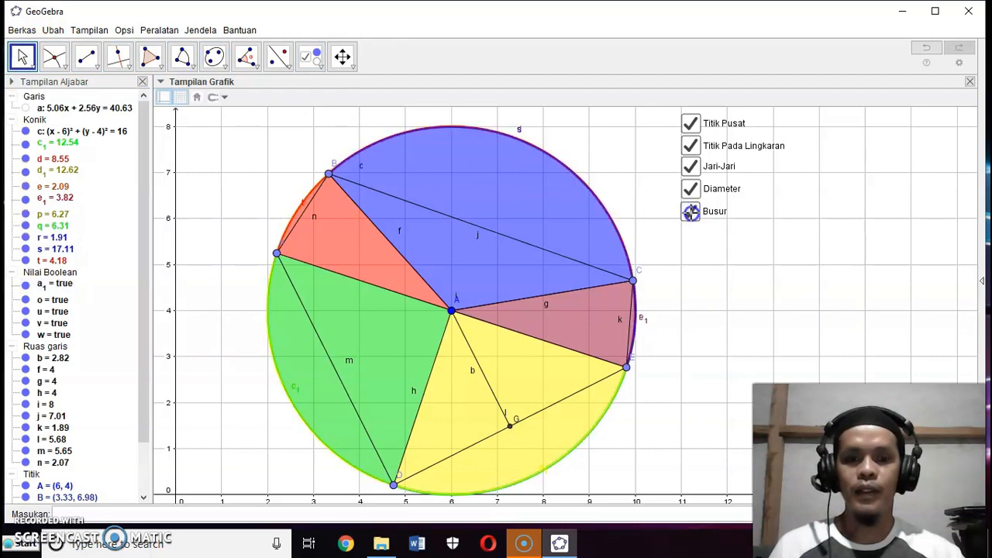
Step: Place a new show/hide checkbox below "Busur", caption it "Tali Busur", and move its dialog clear of the circle
click(303, 60)
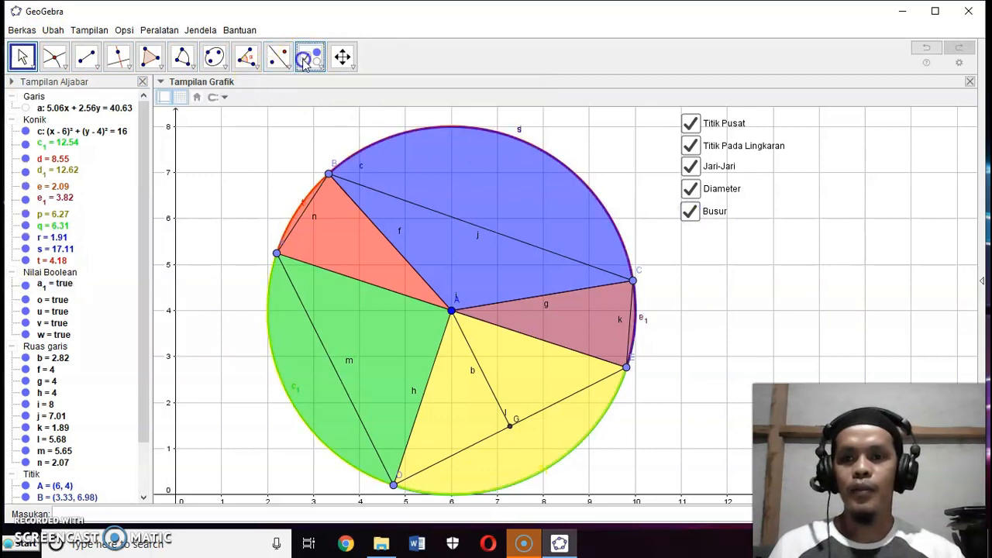
click(681, 231)
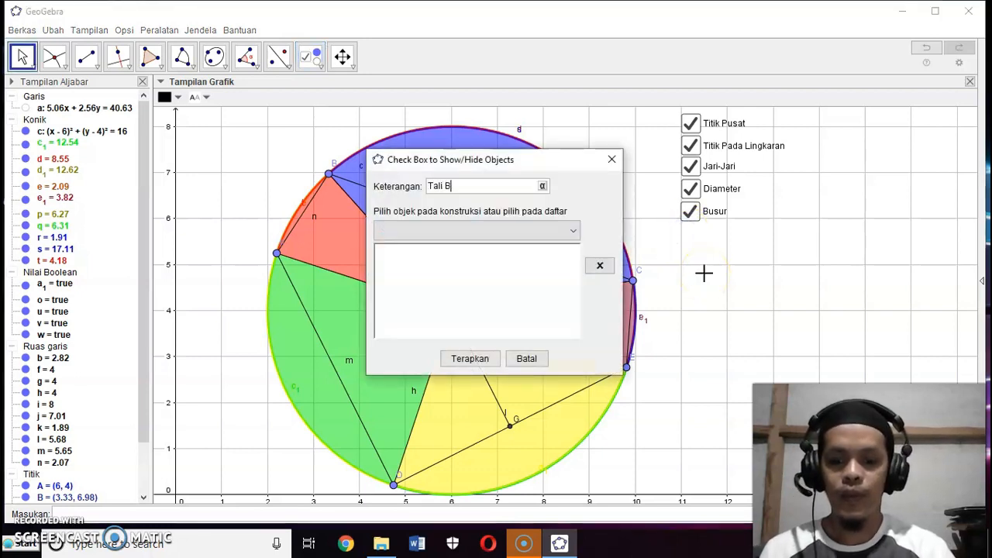
click(573, 230)
drag(571, 262, 579, 287)
drag(542, 160, 930, 131)
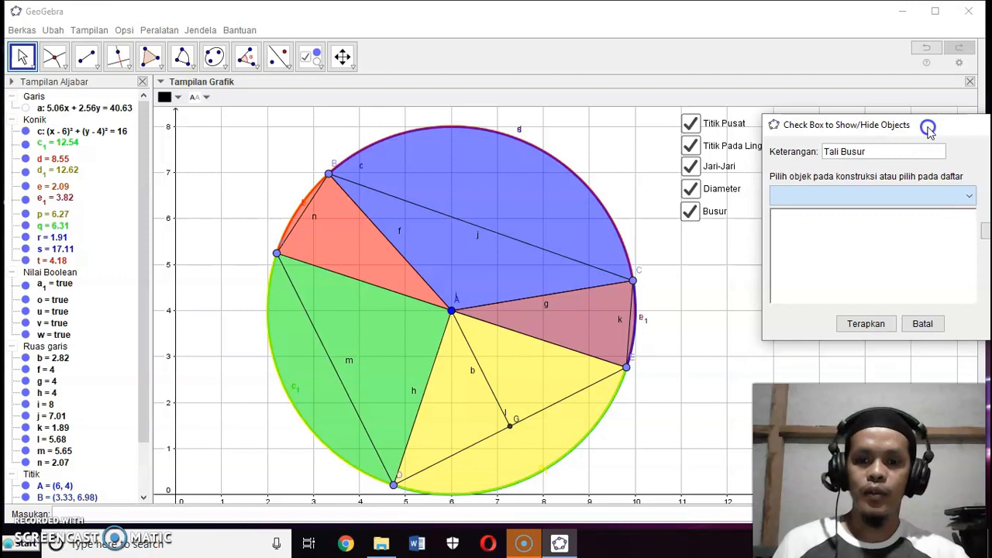
drag(930, 132, 887, 126)
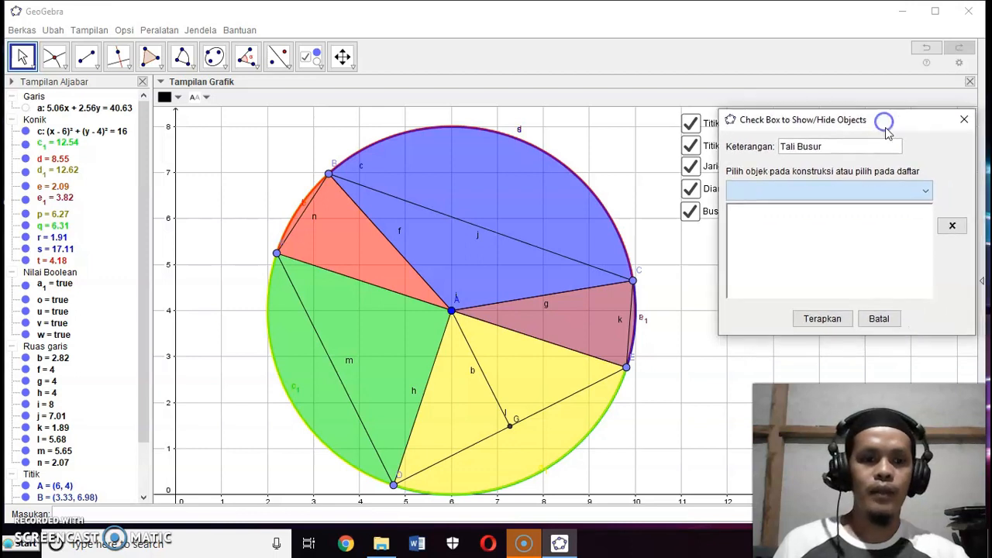
Step: Link segment j between points B and C to the "Tali Busur" checkbox
click(923, 190)
drag(926, 240, 925, 251)
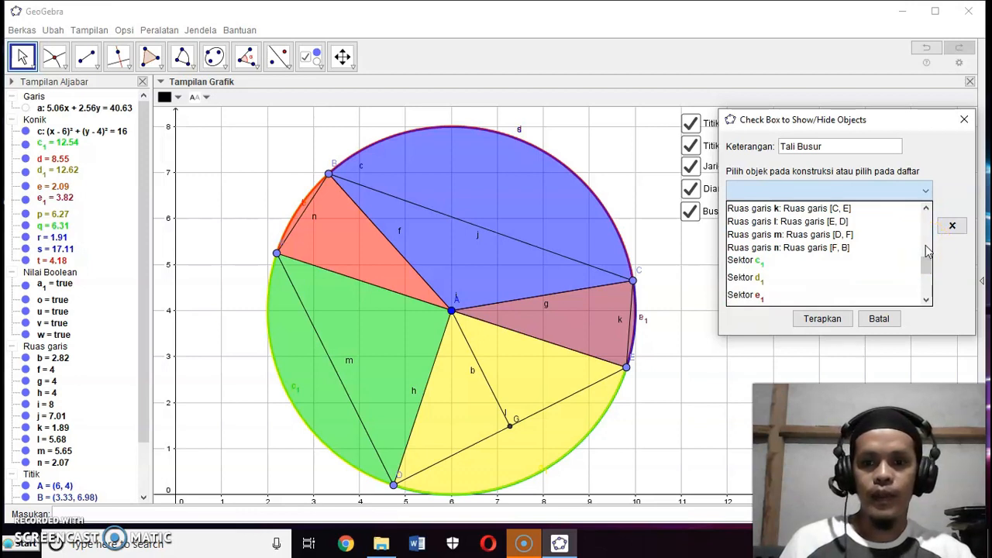
scroll(926, 245, down, 1)
scroll(926, 245, up, 6)
scroll(927, 245, down, 2)
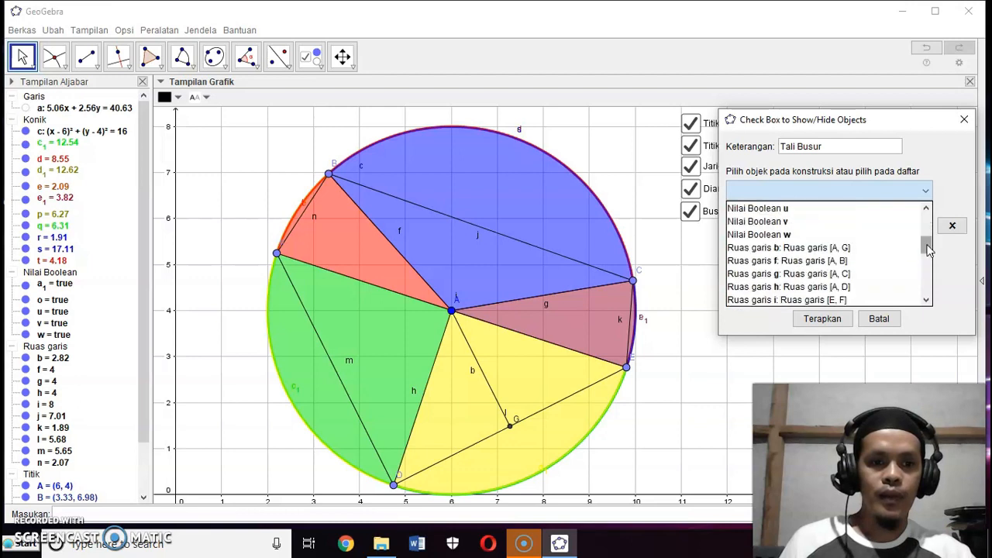
scroll(927, 248, down, 1)
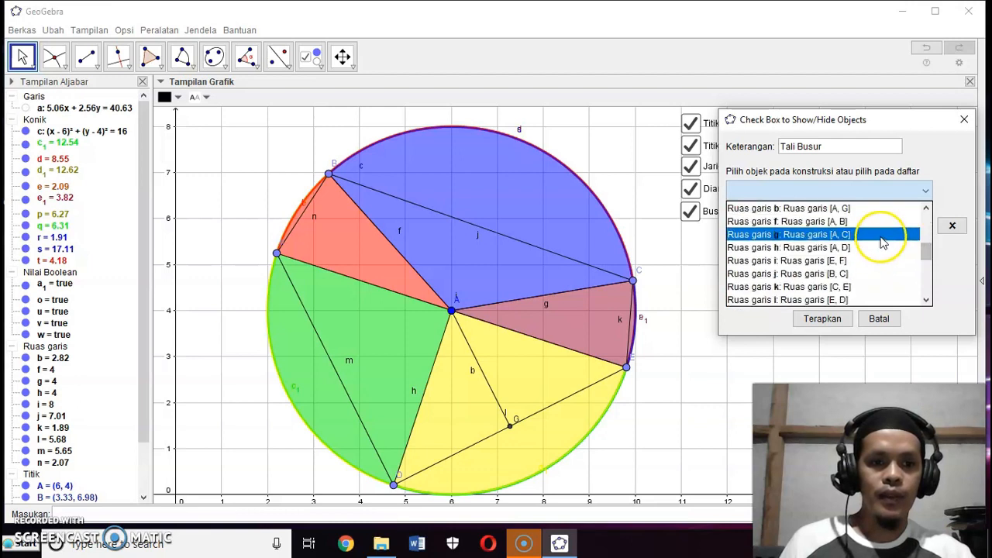
click(858, 275)
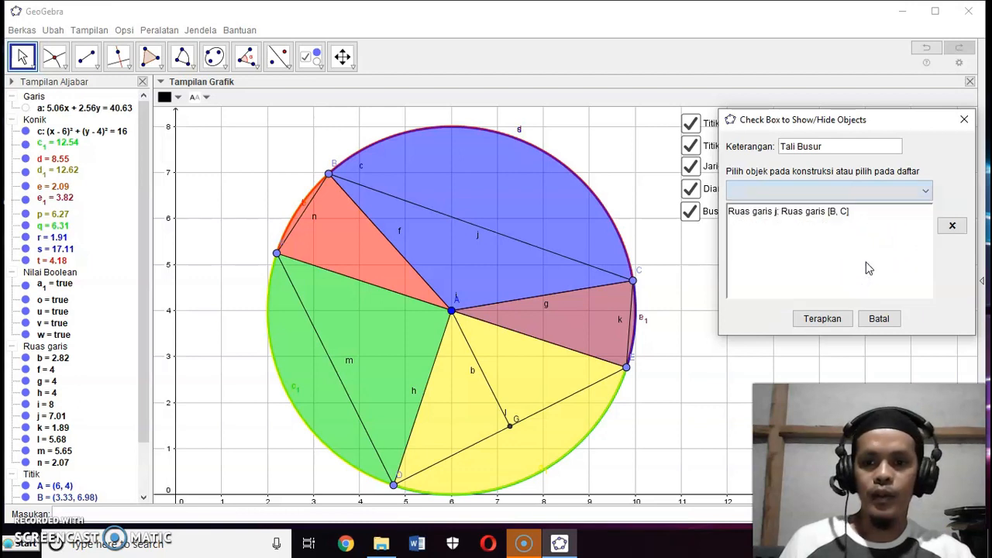
Step: Link the remaining chords, segments n, m, l and k, to the "Tali Busur" checkbox and apply it
click(925, 191)
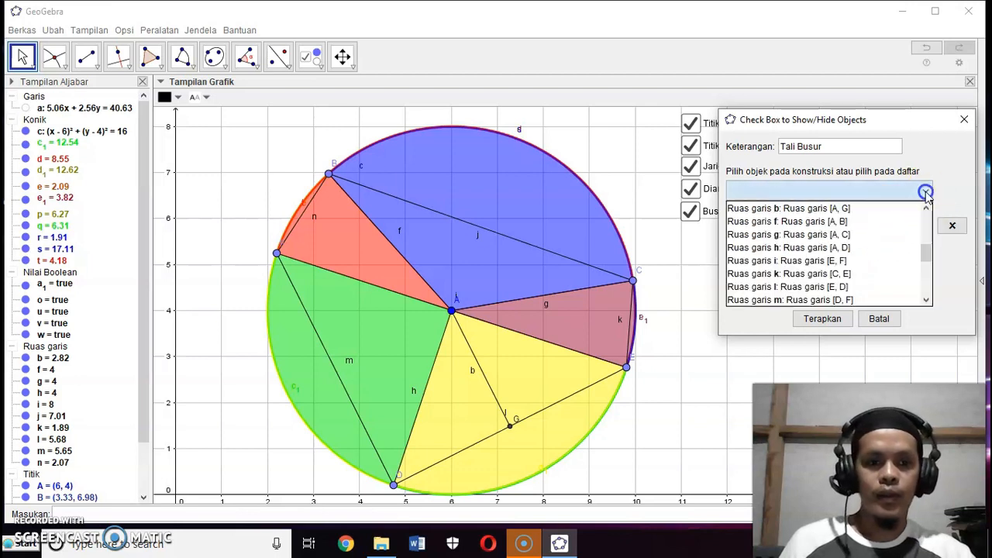
scroll(893, 283, down, 1)
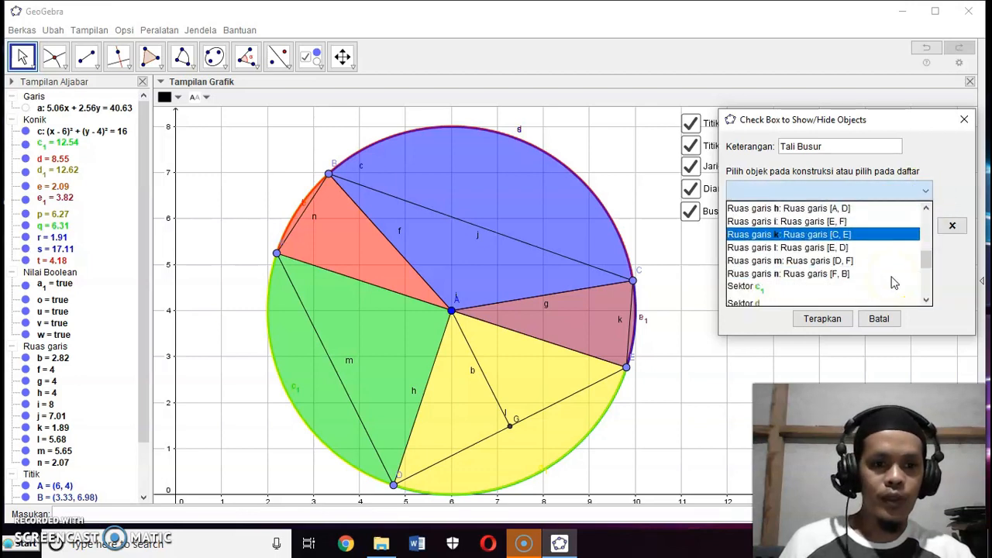
click(844, 274)
click(928, 192)
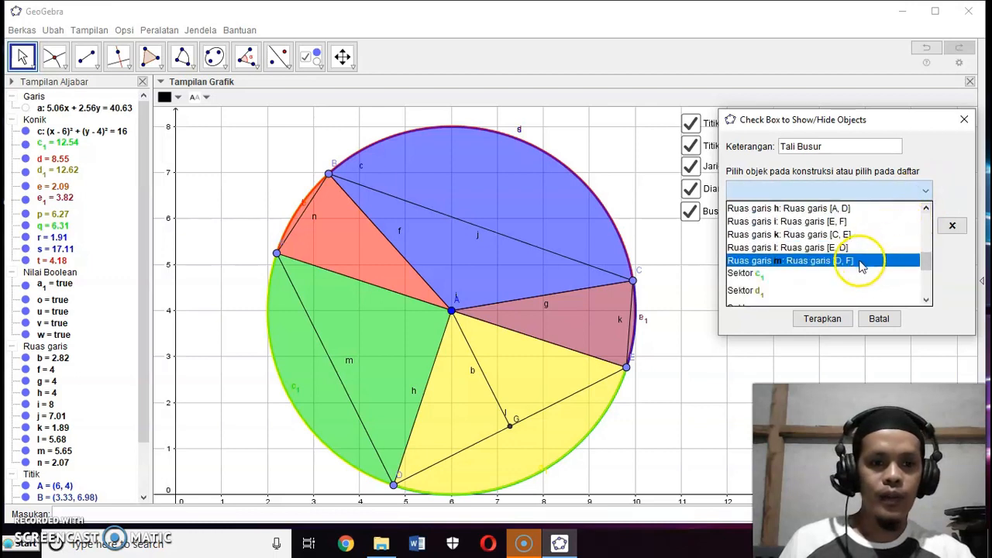
click(861, 262)
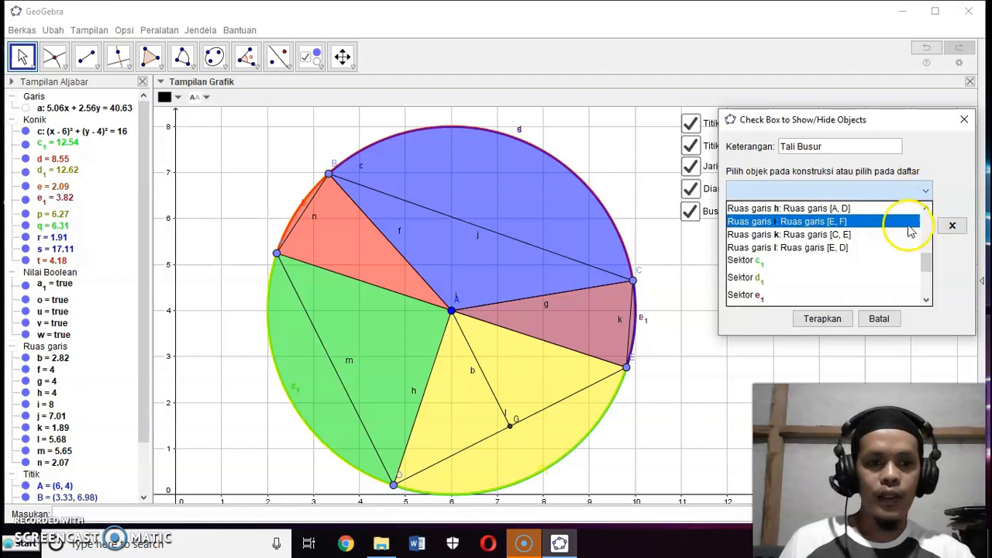
click(852, 246)
click(925, 193)
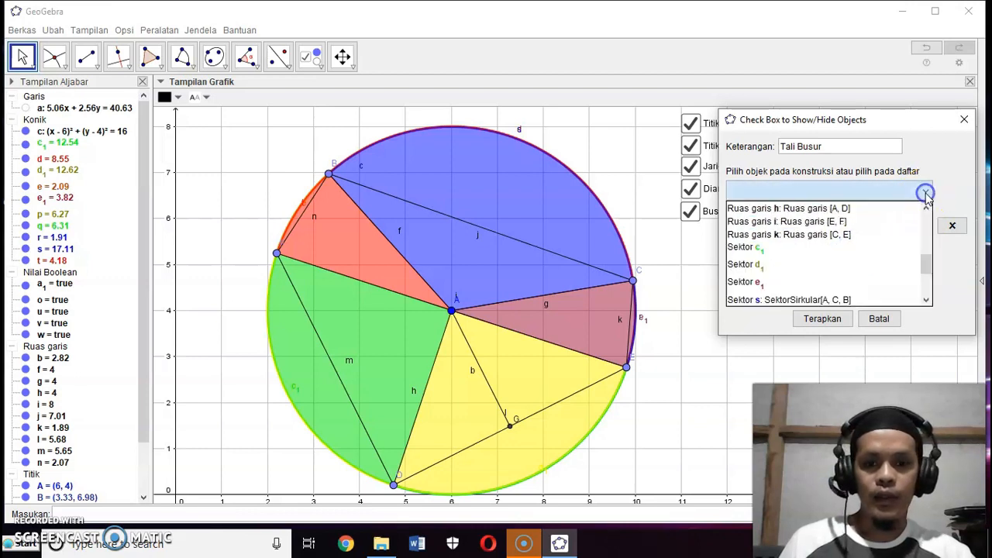
click(863, 234)
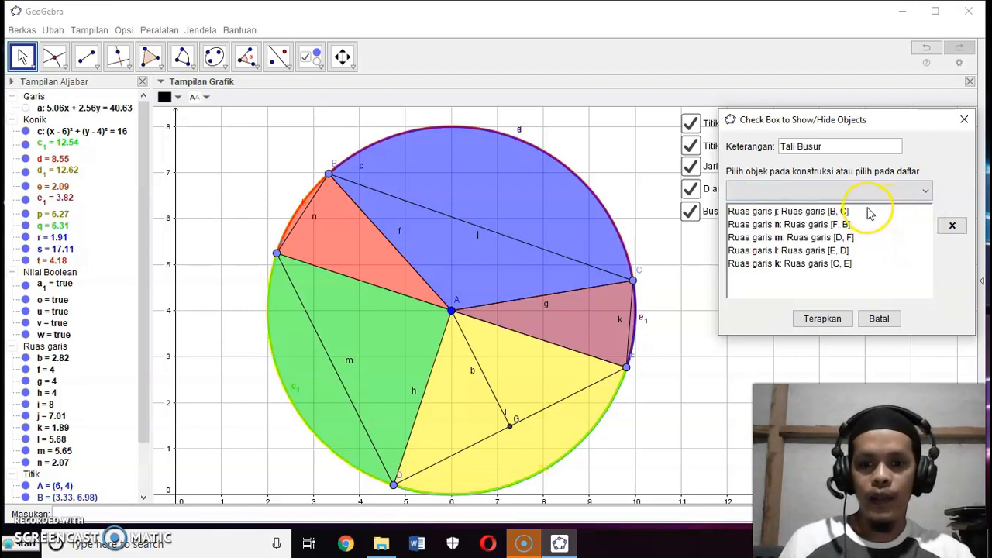
click(926, 193)
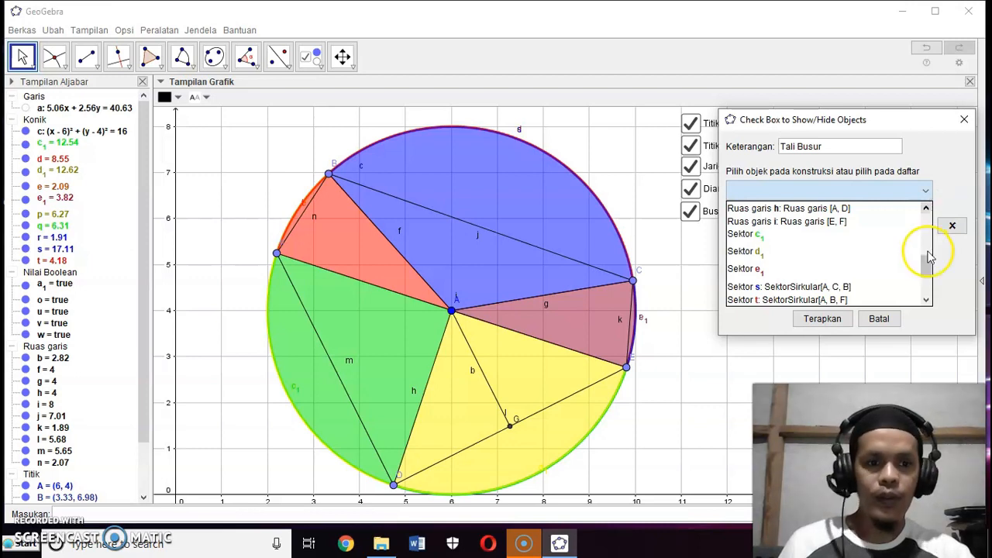
click(822, 319)
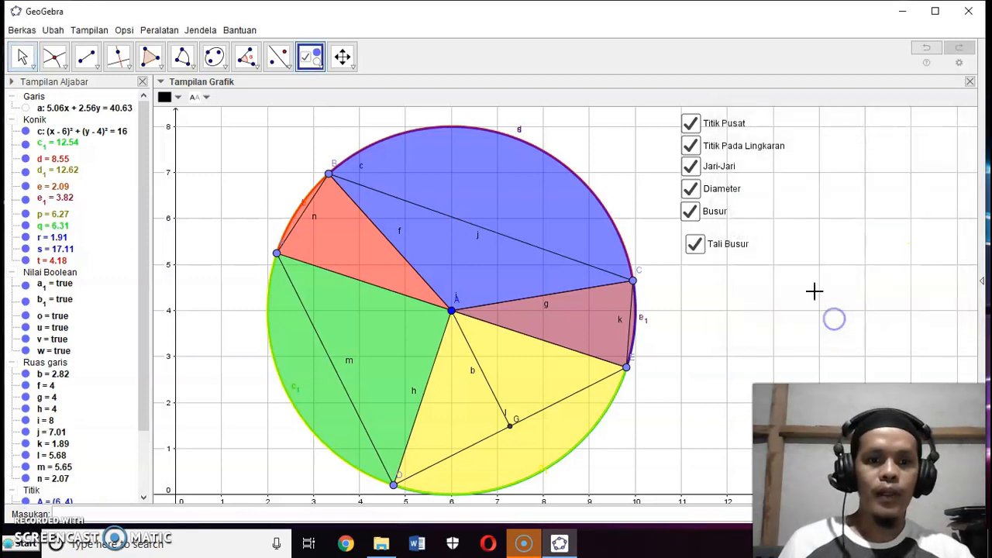
Step: Unfix the "Tali Busur" checkbox and align it beneath "Busur"
click(23, 58)
click(695, 245)
right_click(694, 245)
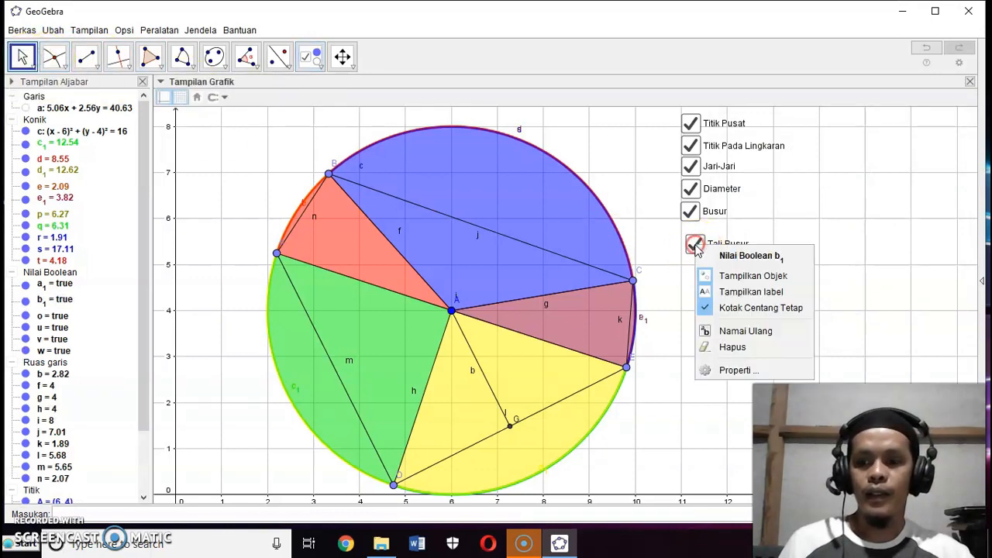
click(733, 310)
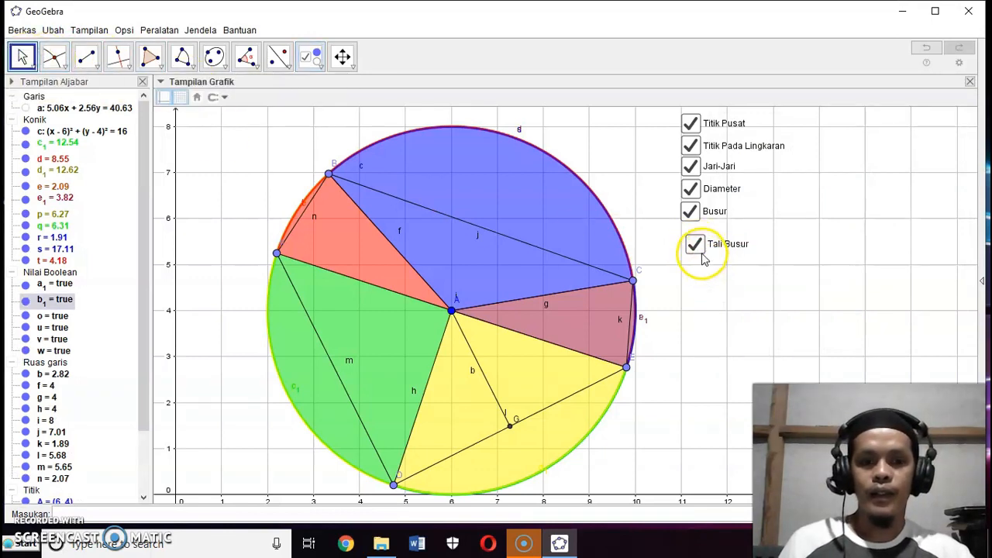
drag(701, 256, 697, 246)
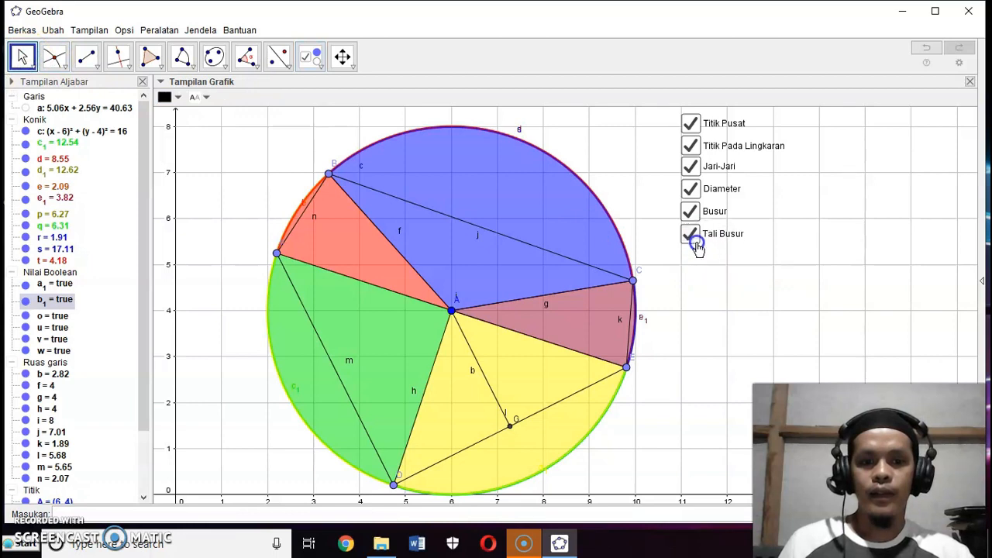
Step: Test the "Tali Busur" checkbox by toggling the chords off and on several times, leaving it ticked
click(692, 237)
click(692, 237)
click(692, 237)
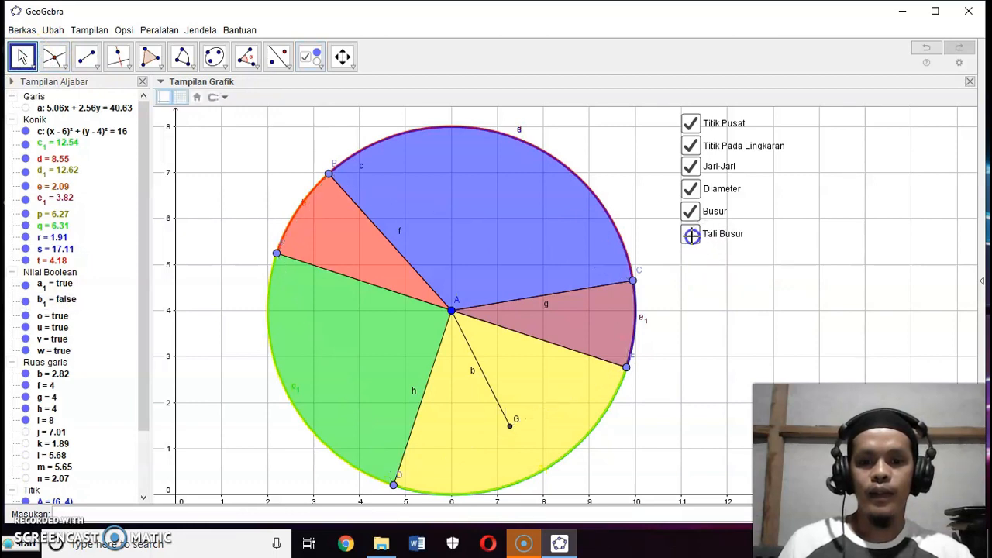
click(692, 238)
click(691, 236)
click(691, 236)
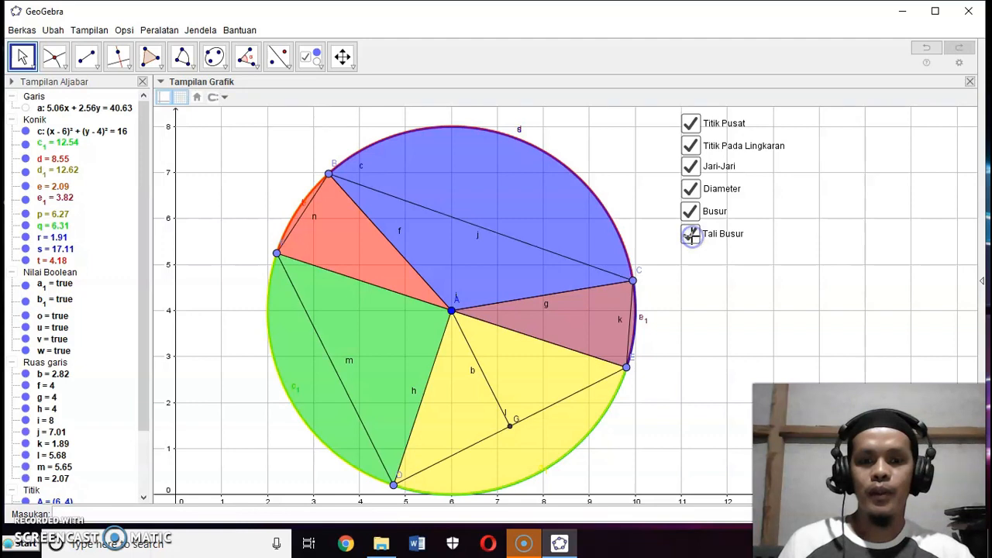
click(691, 236)
click(691, 237)
click(381, 130)
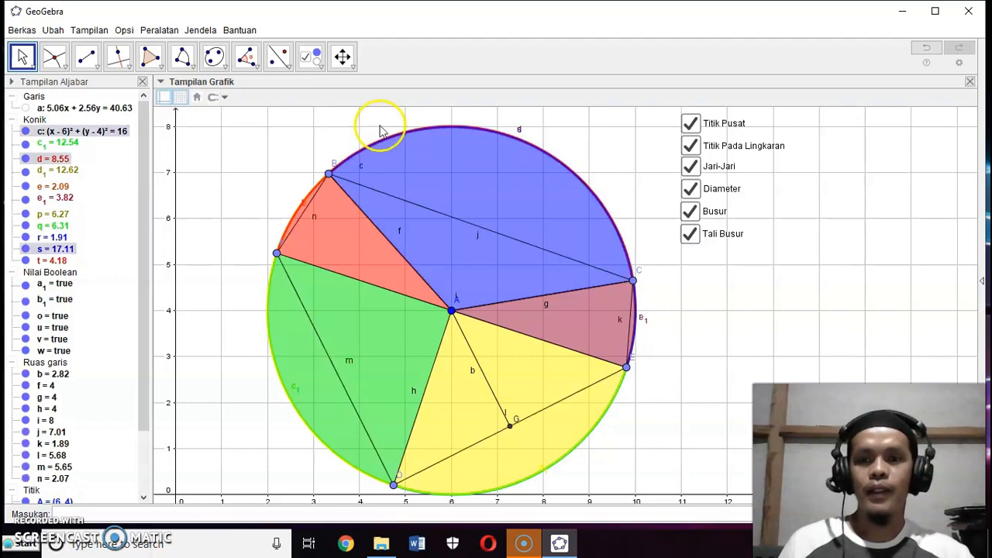
Step: Place a new show/hide checkbox below "Tali Busur" and caption it "Juring"
click(310, 57)
click(310, 54)
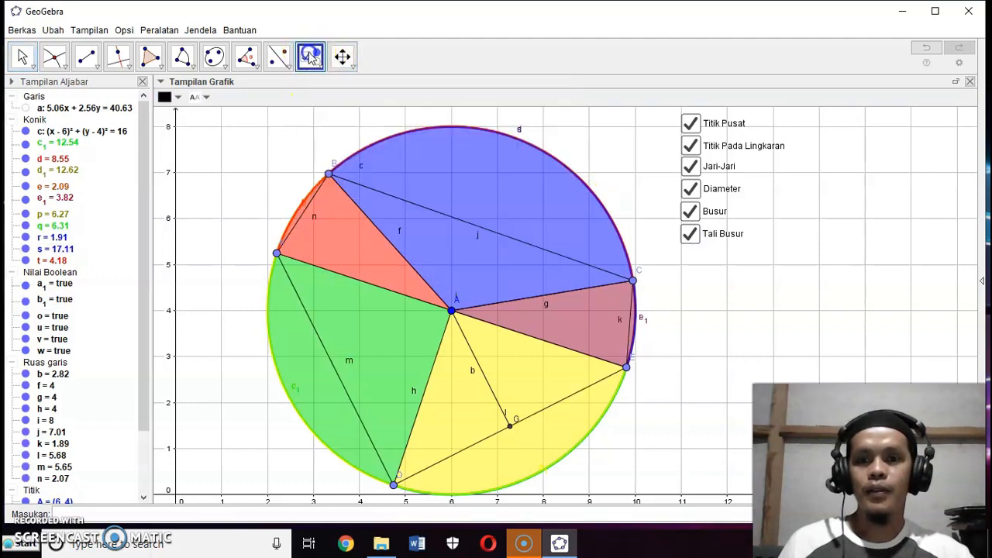
click(682, 254)
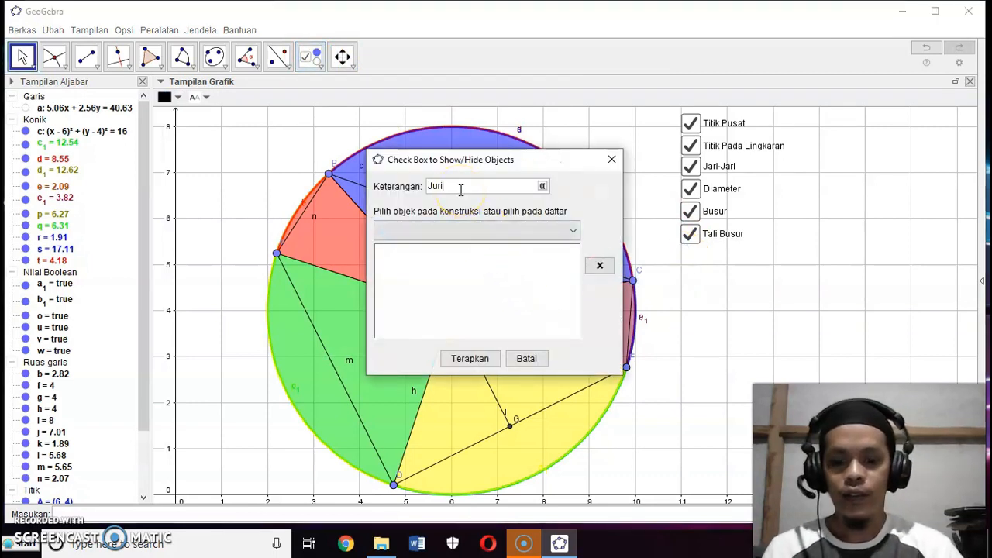
Step: Select sectors c₁, d₁ and e₁ as objects controlled by the "Juring" checkbox
click(575, 232)
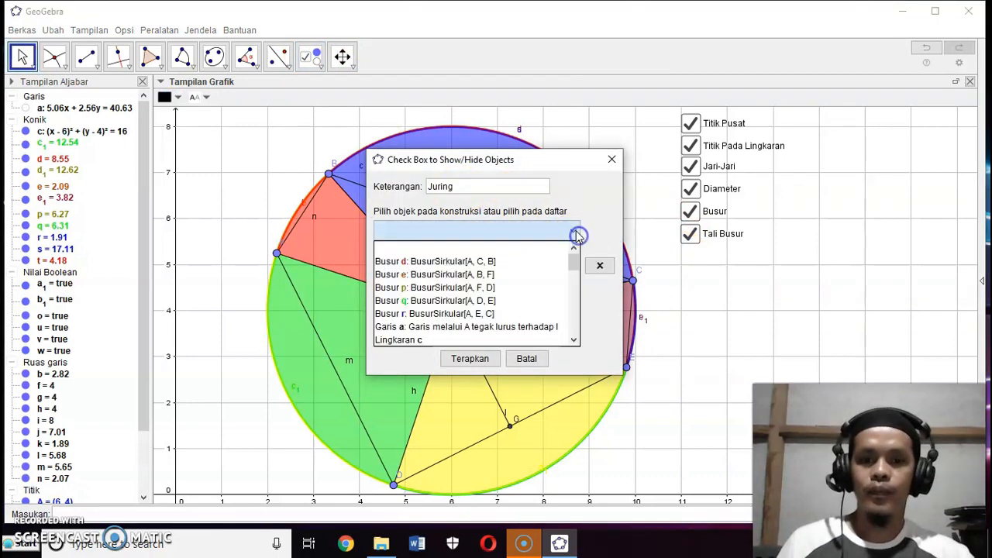
drag(574, 246, 578, 310)
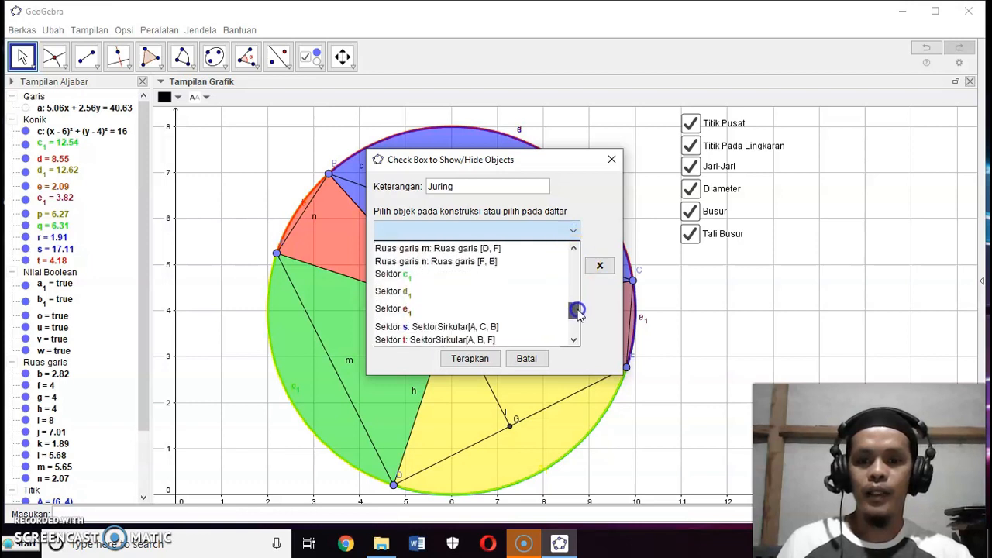
click(437, 276)
click(574, 230)
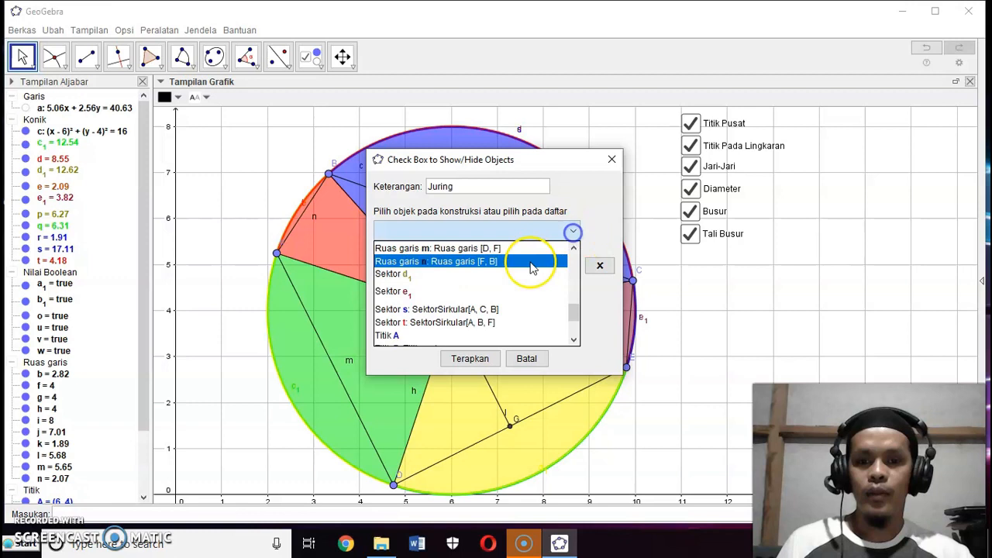
click(443, 276)
click(572, 231)
click(442, 276)
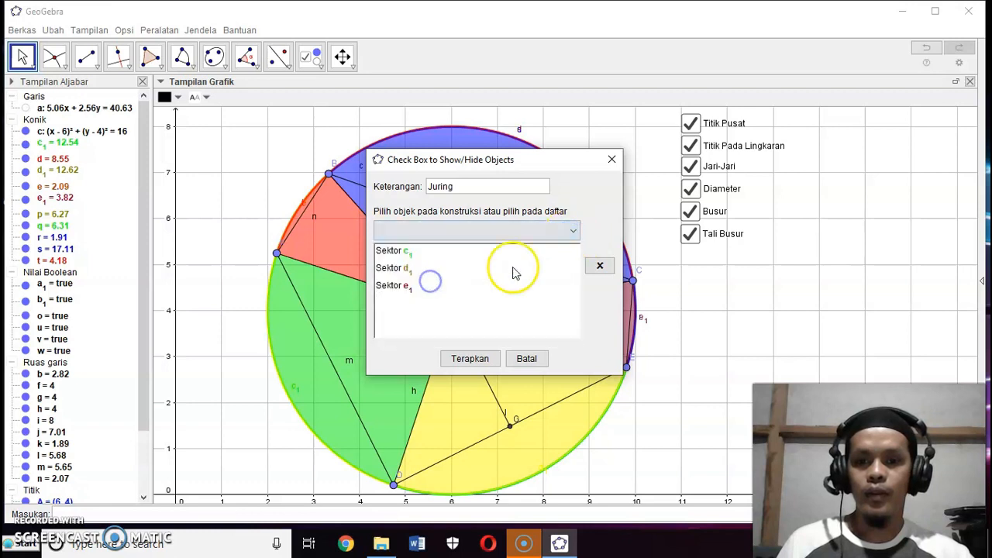
Step: Add sectors t and s to the "Juring" checkbox's linked objects and apply the checkbox
drag(530, 157, 714, 85)
click(763, 158)
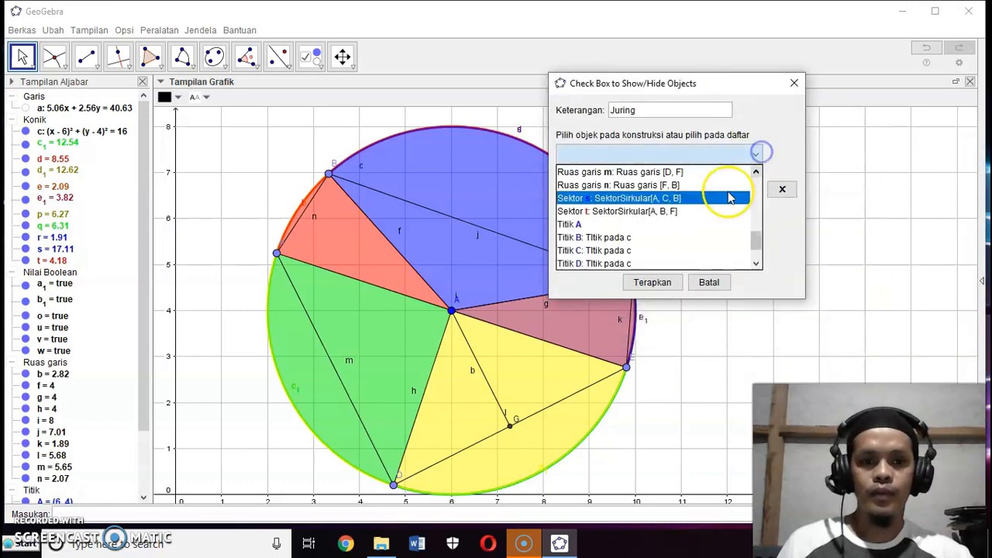
click(685, 213)
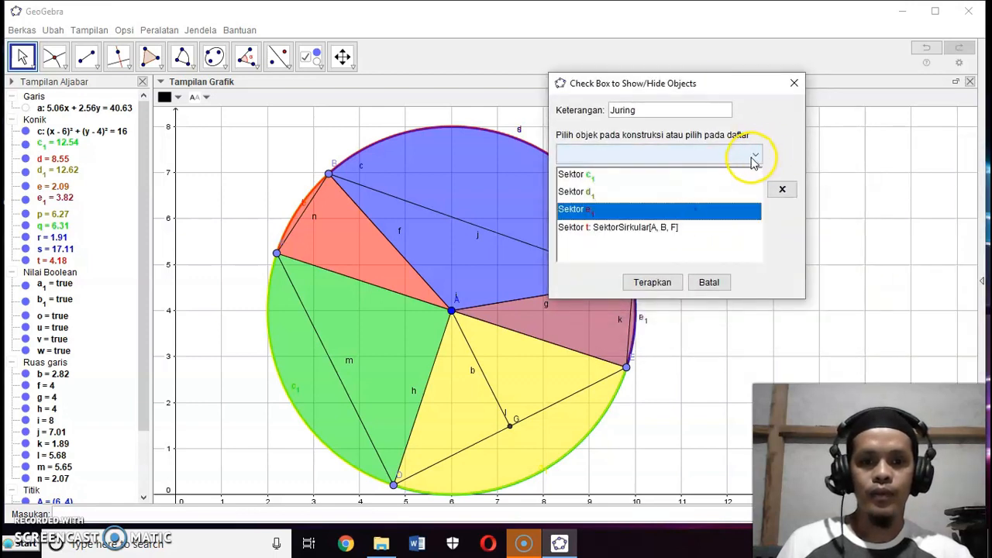
click(753, 155)
click(676, 197)
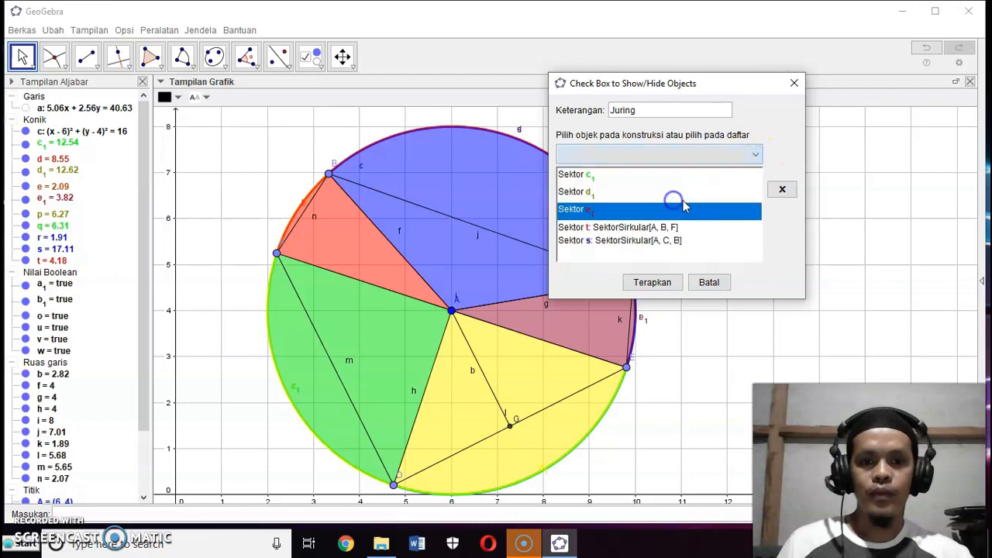
click(679, 283)
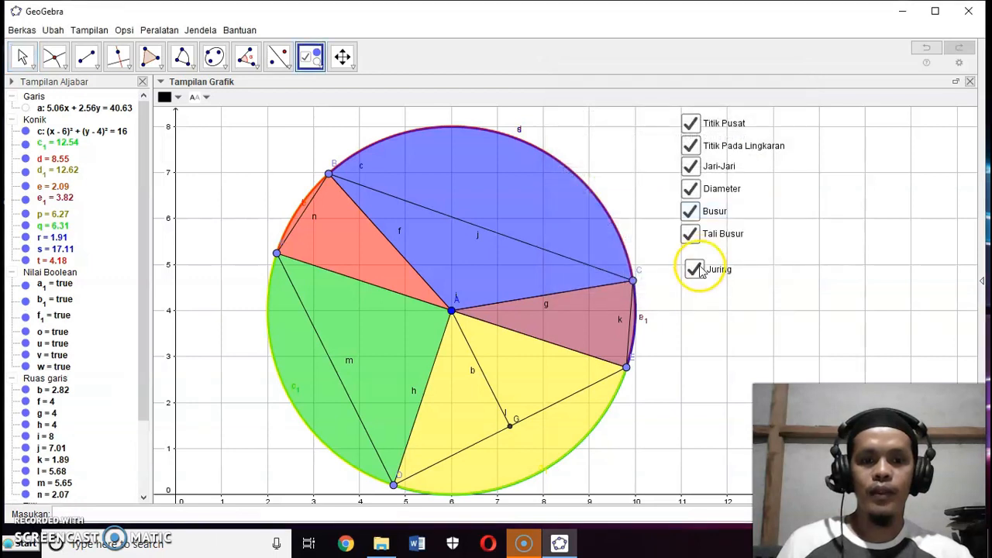
Step: Align the "Juring" checkbox directly beneath "Tali Busur"
right_click(691, 269)
click(22, 56)
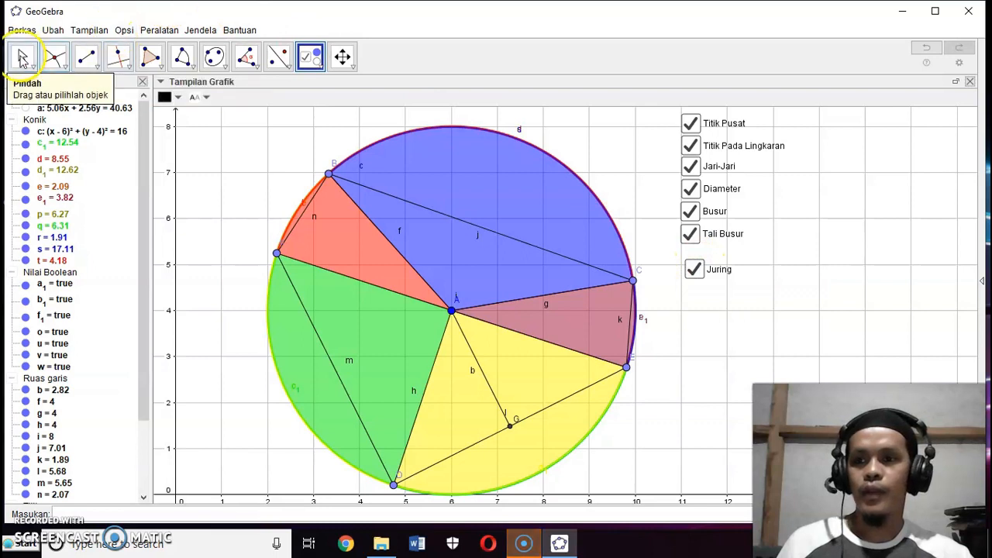
drag(696, 275, 697, 264)
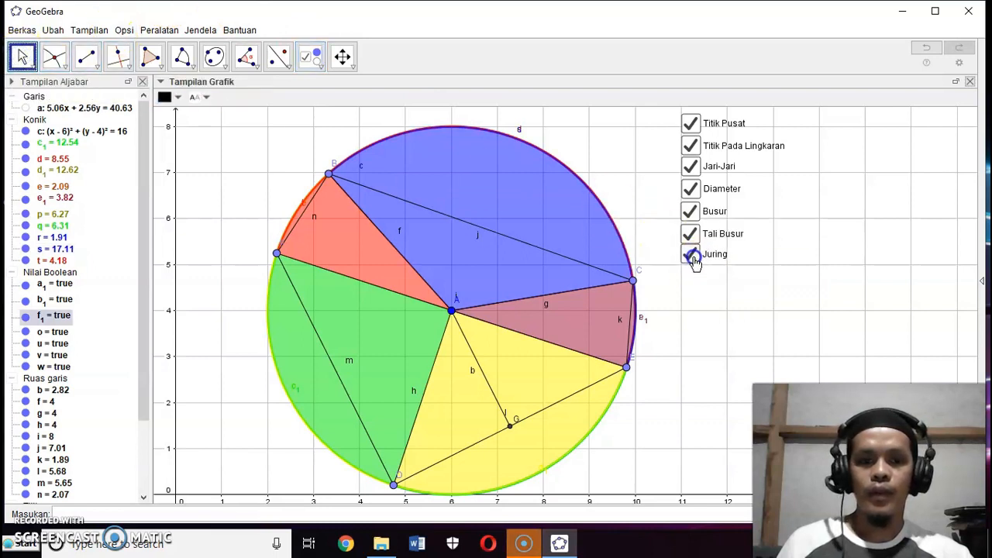
Step: Test the "Juring" checkbox by toggling the coloured sectors off and on, leaving it ticked
click(690, 258)
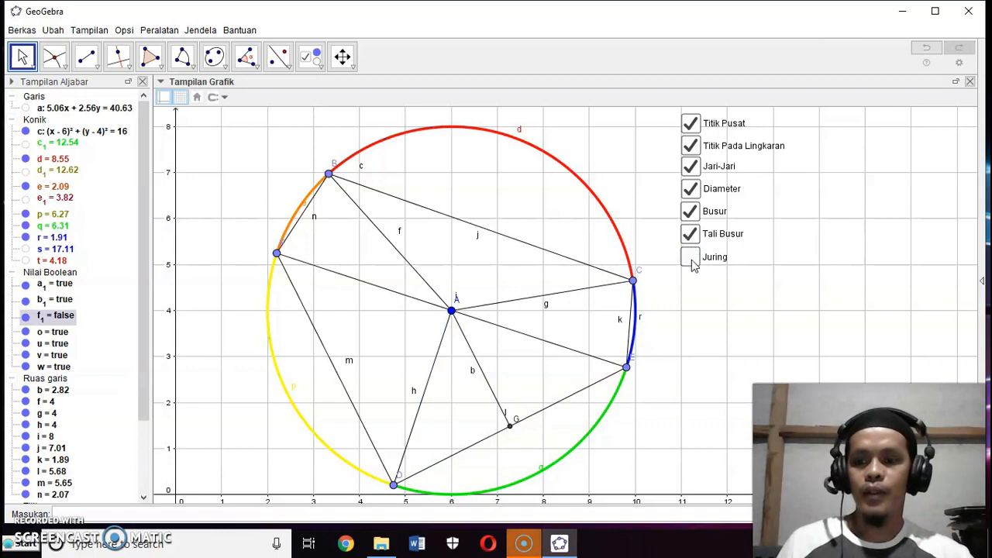
click(690, 258)
click(691, 259)
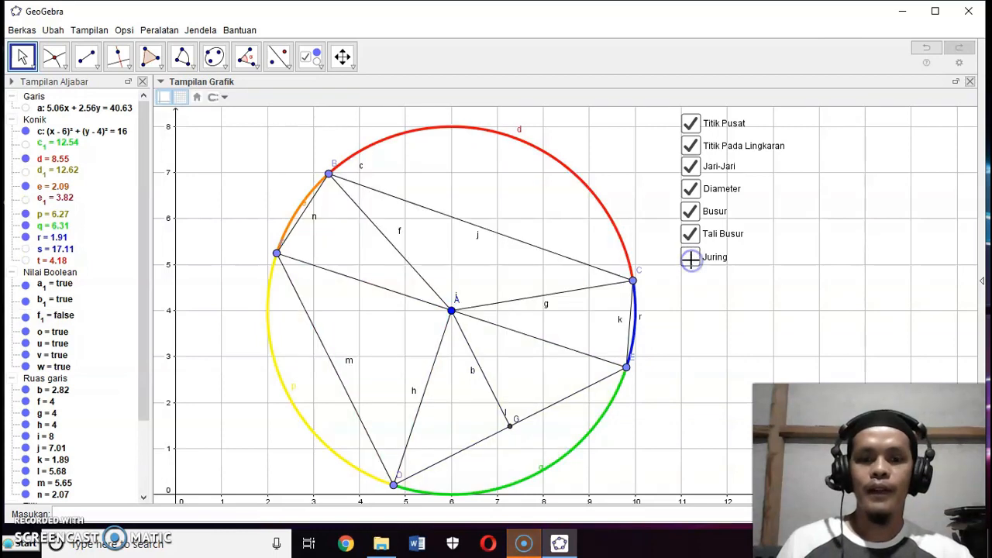
click(690, 258)
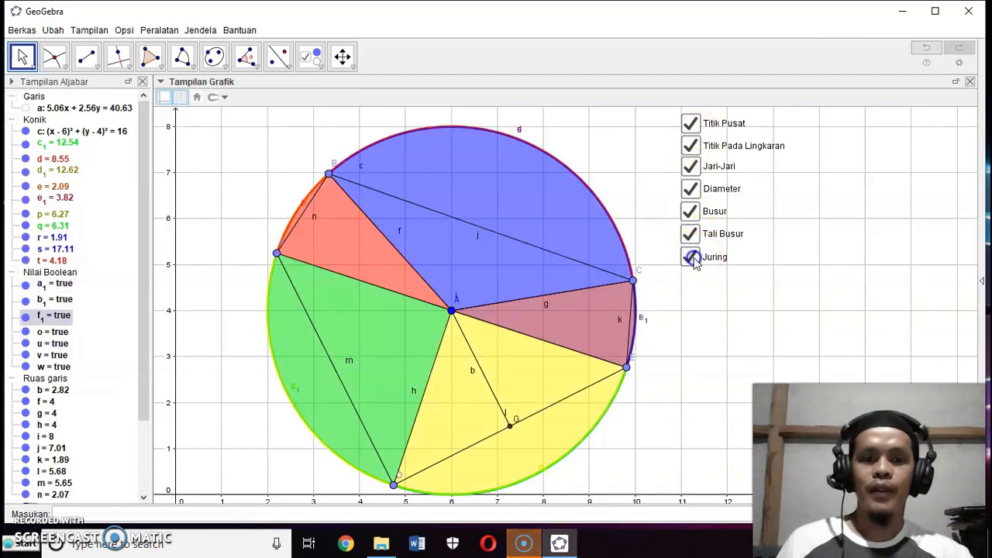
Step: Untick all seven checkboxes from "Juring" up to "Titik Pusat" to hide their linked circle elements
click(691, 259)
click(690, 233)
click(691, 210)
click(690, 188)
click(690, 166)
click(692, 147)
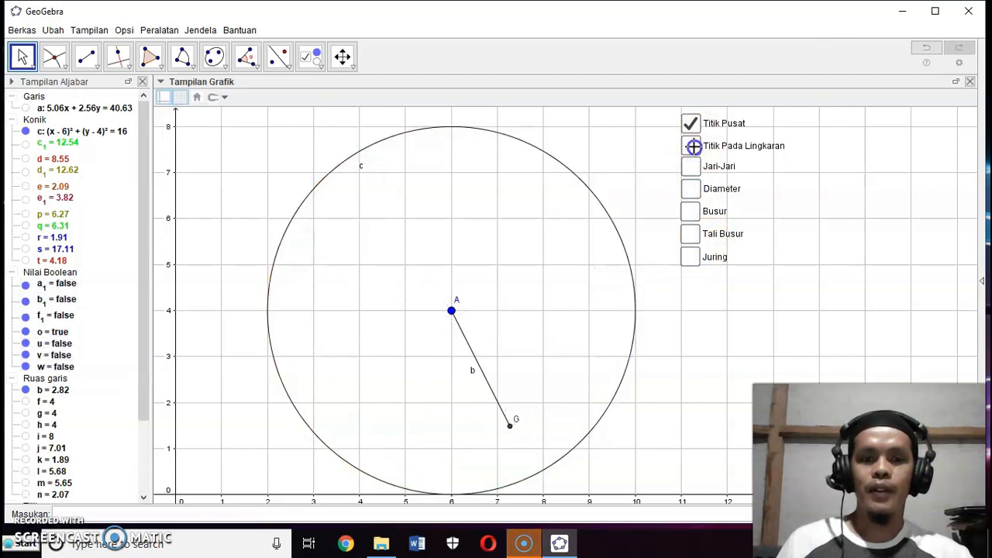
click(691, 125)
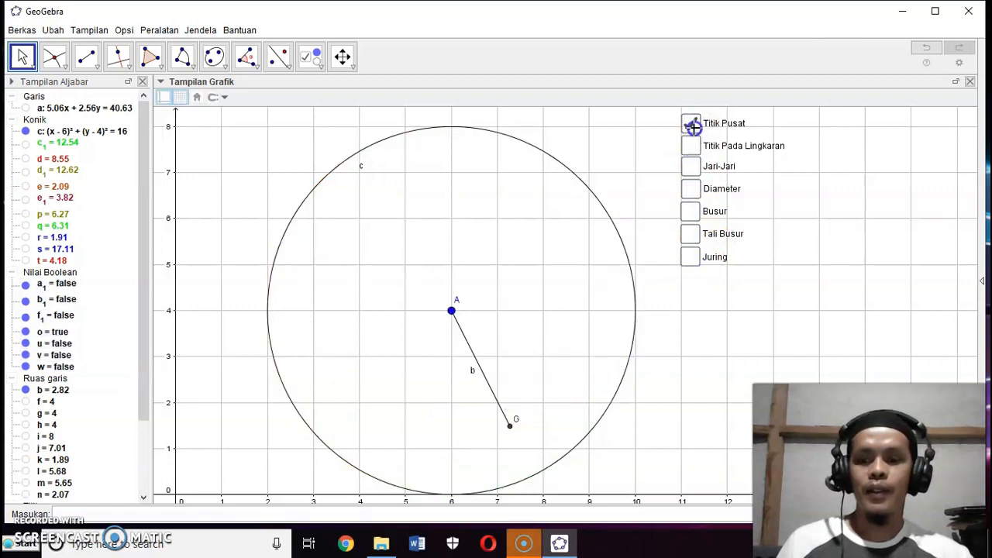
Step: Place a new show/hide checkbox below "Juring" and caption it "Apotema"
click(310, 56)
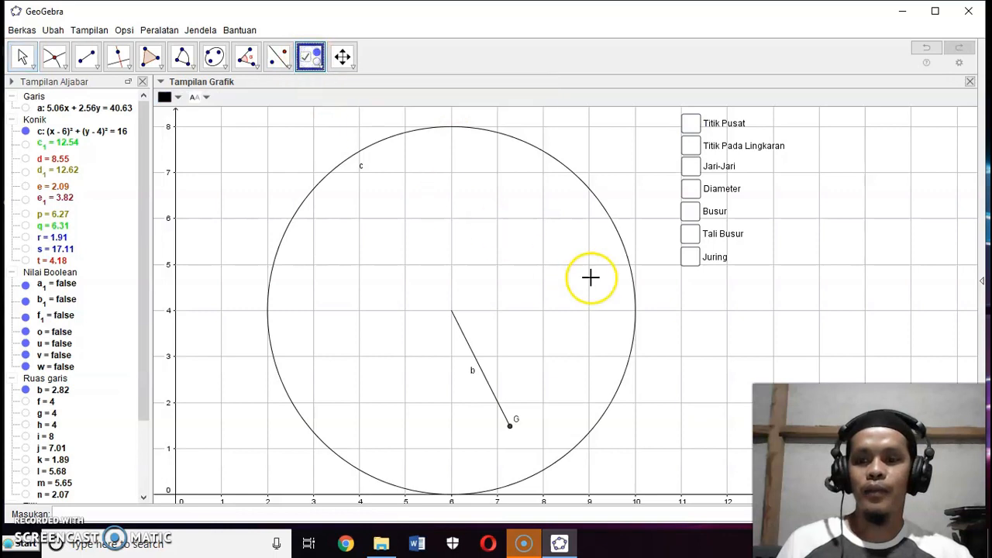
click(695, 281)
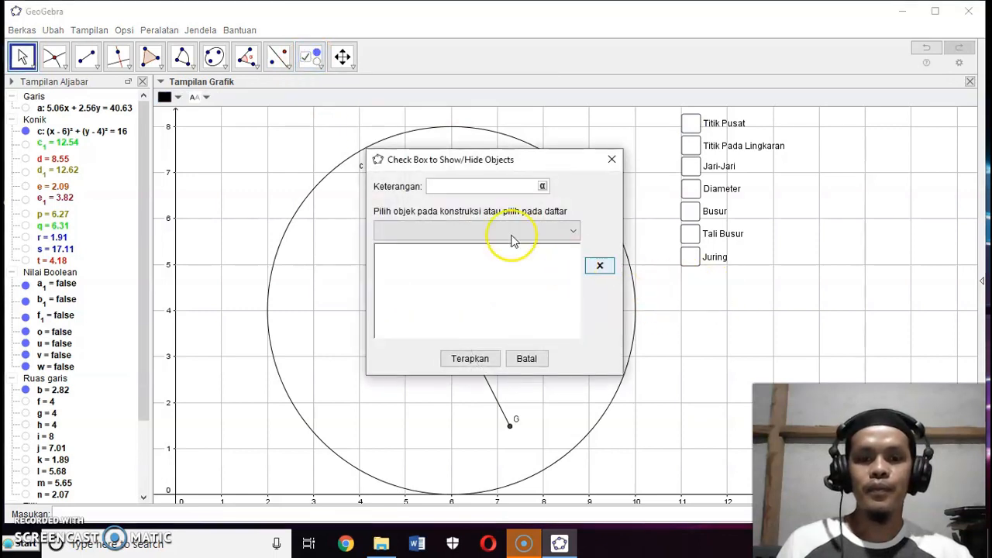
text(Apotema)
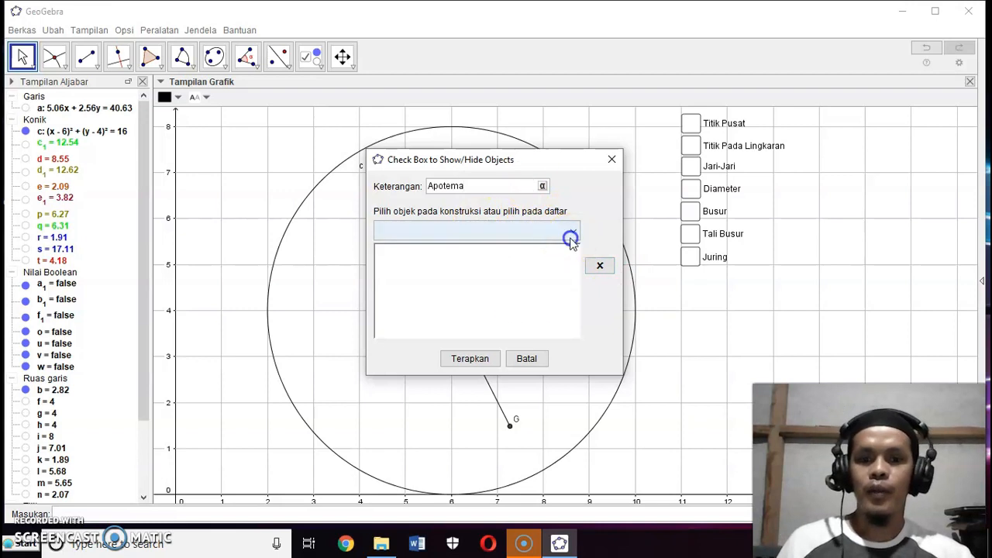
scroll(574, 268, down, 5)
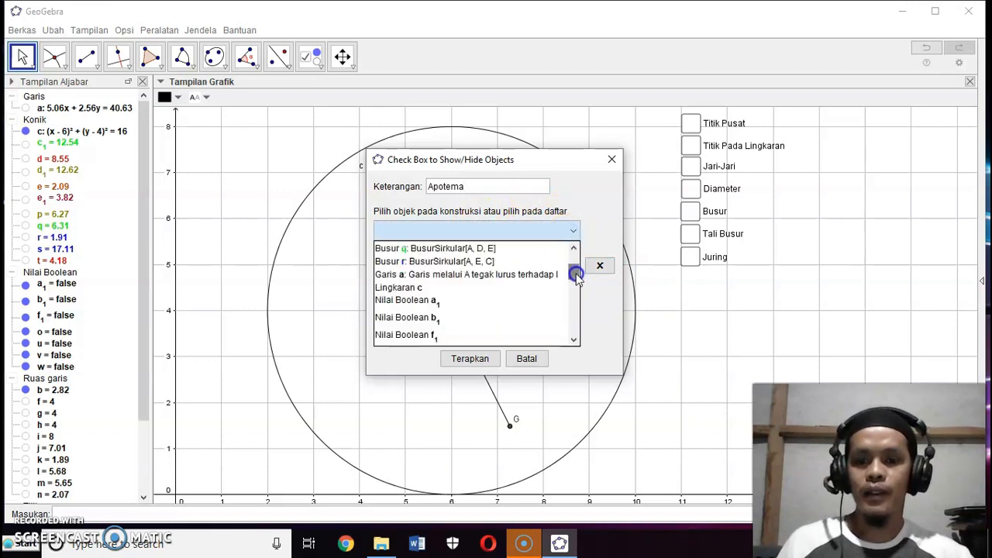
click(535, 158)
drag(536, 159, 683, 82)
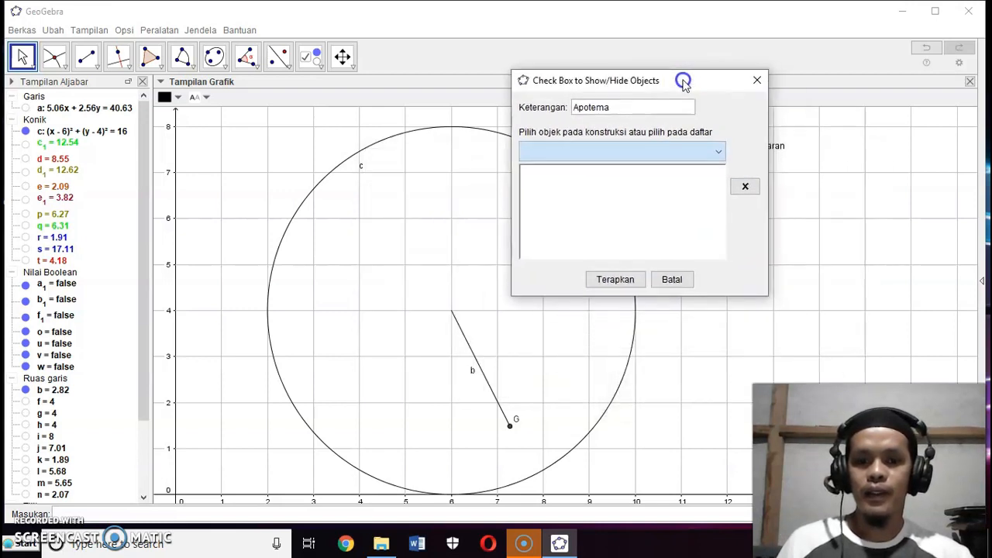
Step: Link segment b, from A to G, to the "Apotema" checkbox and apply it
click(716, 149)
scroll(670, 247, down, 2)
scroll(671, 246, down, 2)
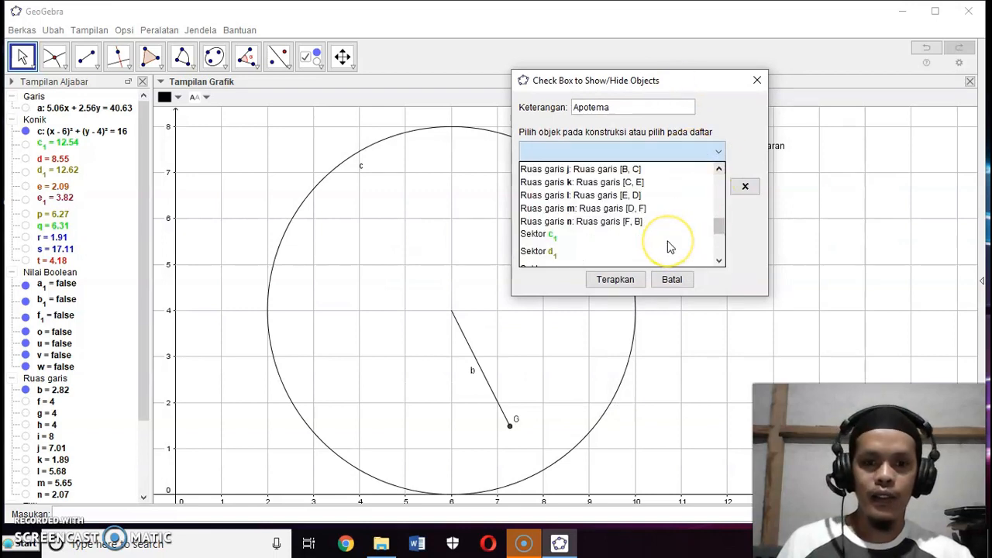
scroll(670, 246, down, 3)
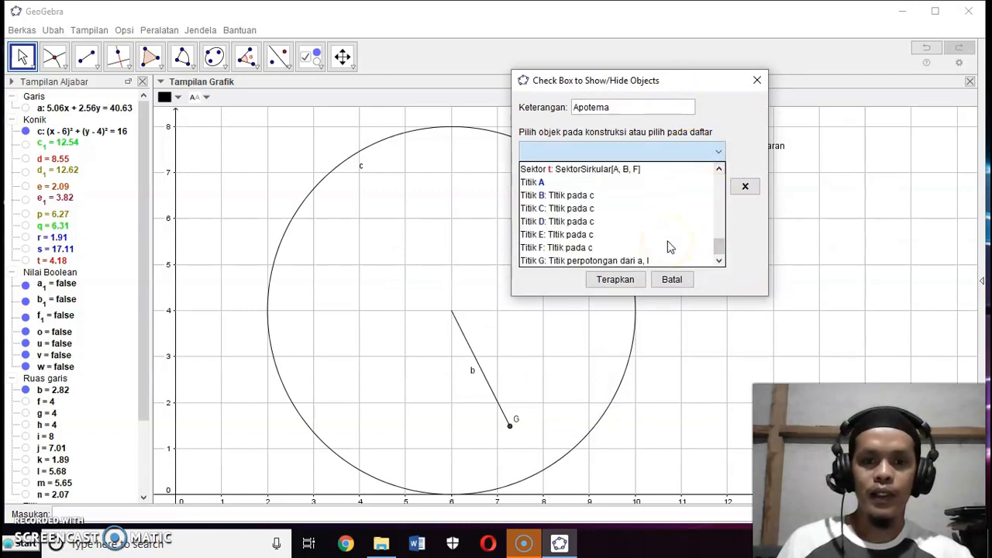
scroll(667, 236, up, 5)
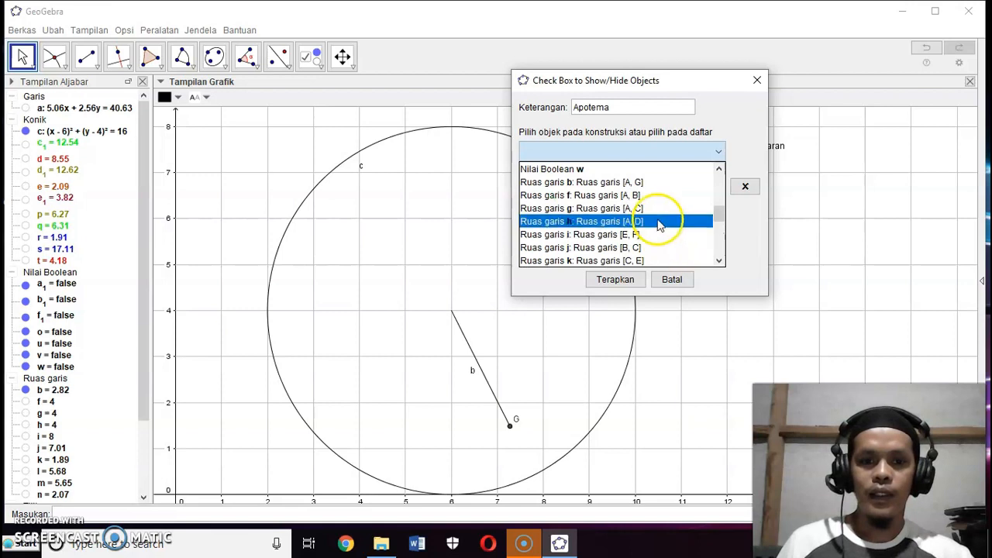
click(651, 183)
click(624, 279)
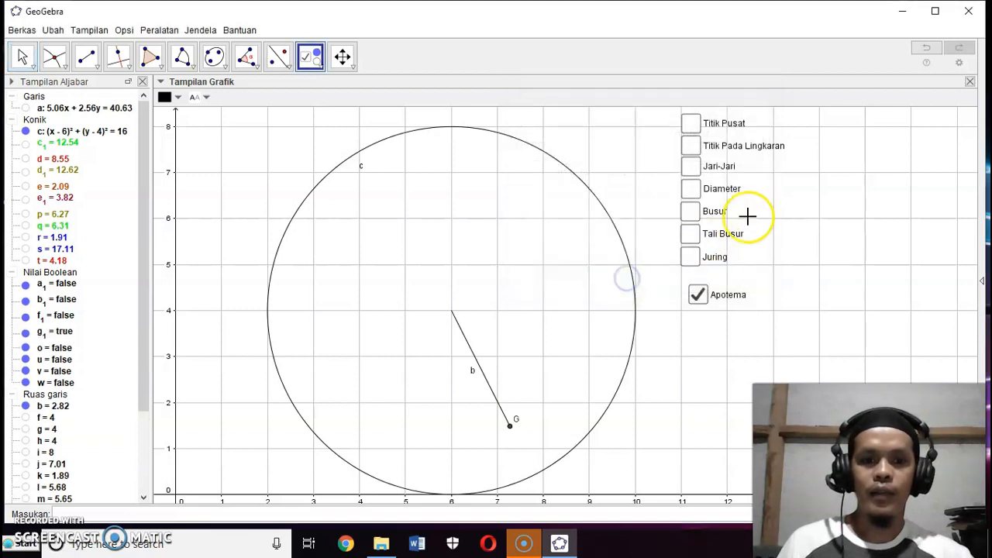
Step: Test the "Apotema" checkbox by toggling segment b off and on, leaving it ticked
click(699, 294)
click(609, 160)
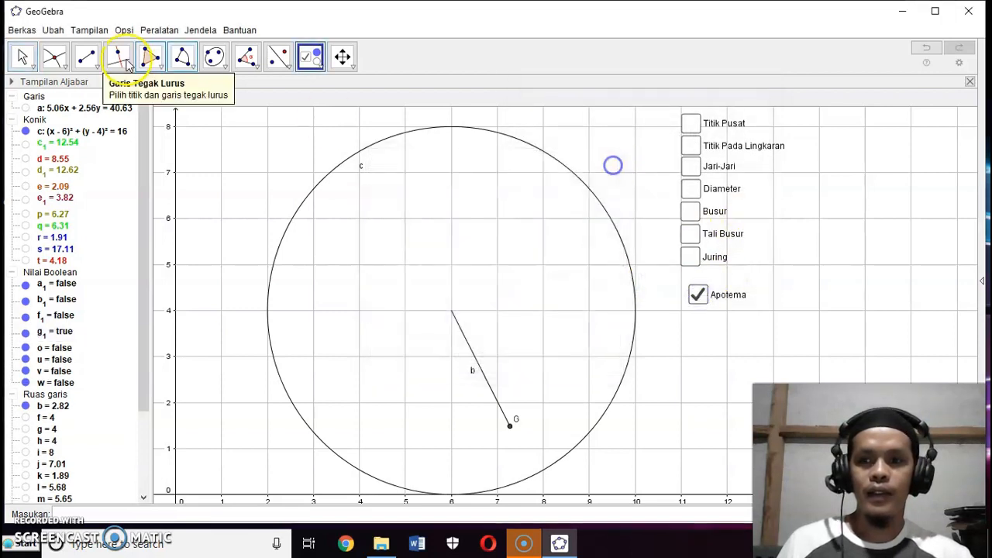
click(21, 57)
click(695, 295)
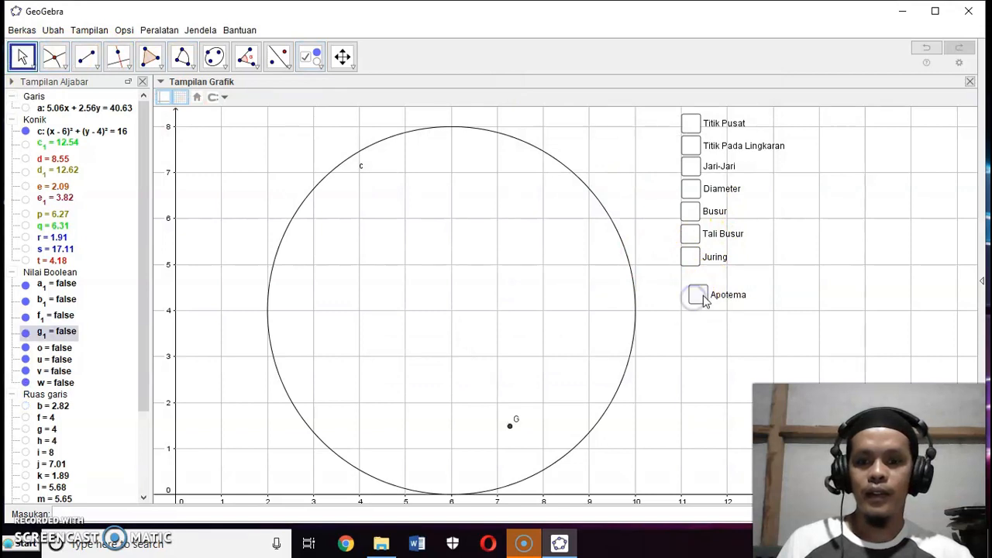
click(700, 295)
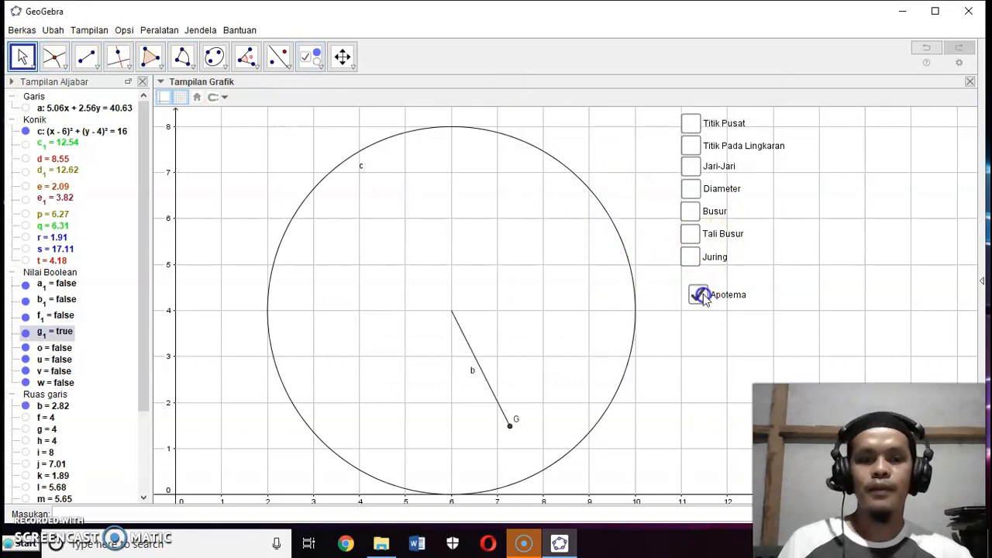
click(700, 294)
click(700, 294)
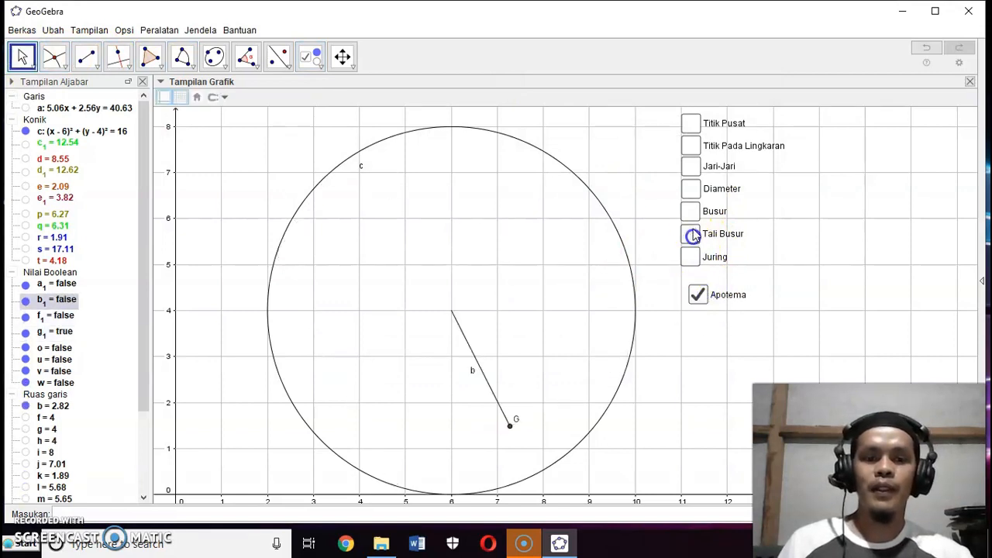
Step: Tick the seven checkboxes above "Apotema" to show all the circle elements again
click(689, 211)
click(689, 233)
click(690, 256)
click(690, 189)
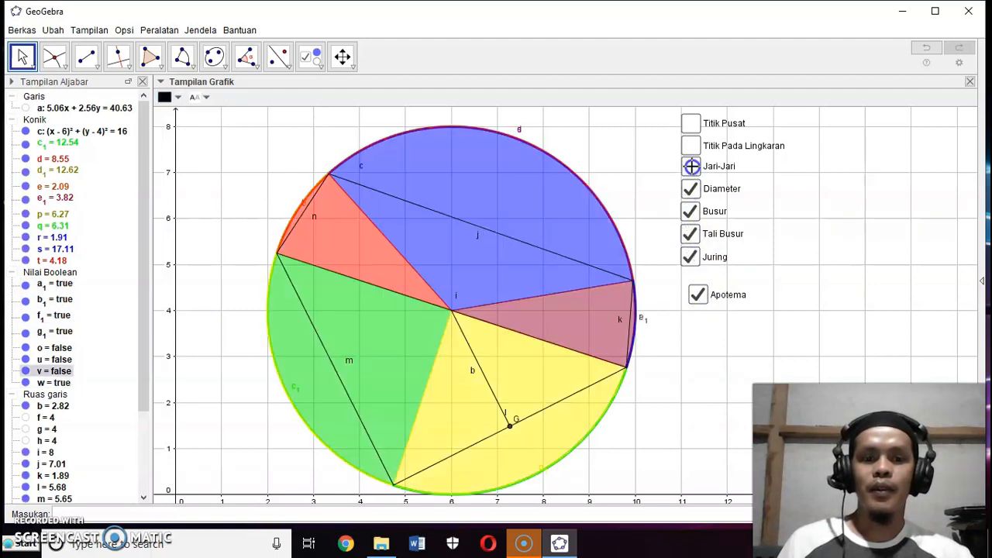
click(690, 166)
click(690, 145)
click(689, 123)
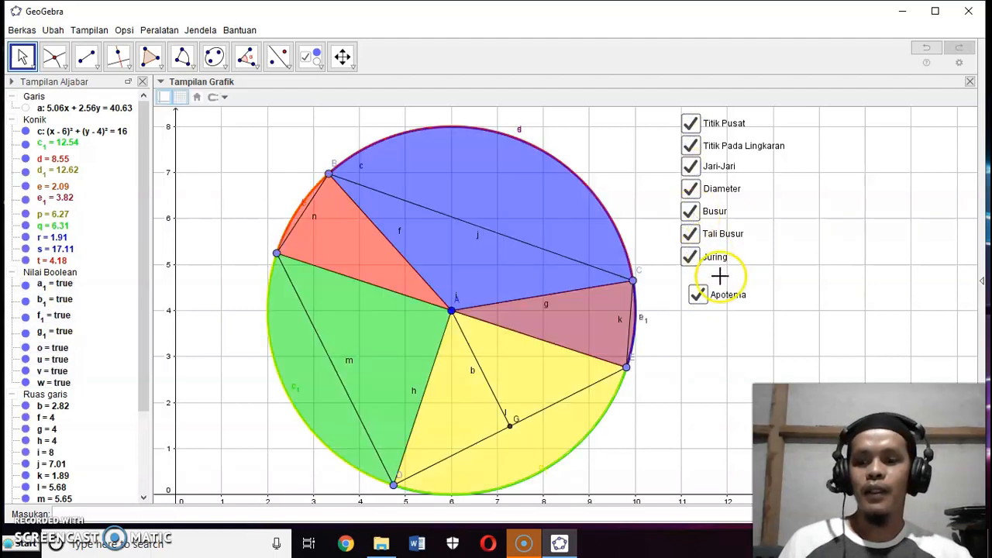